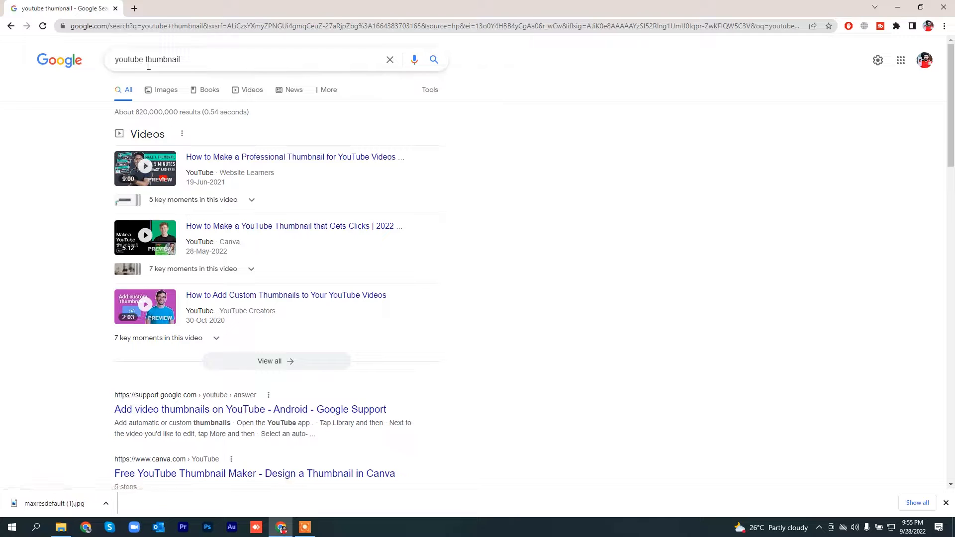
# Step: Show the image results for "youtube thumbnail" and browse them for a suitable thumbnail
pyautogui.click(160, 94)
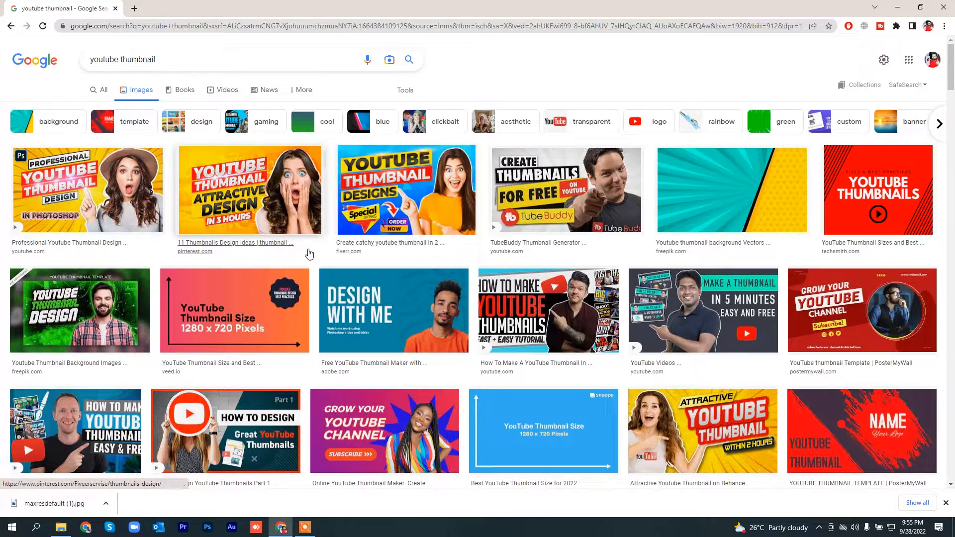
pyautogui.scroll(-3, 302, 254)
pyautogui.scroll(-6, 300, 256)
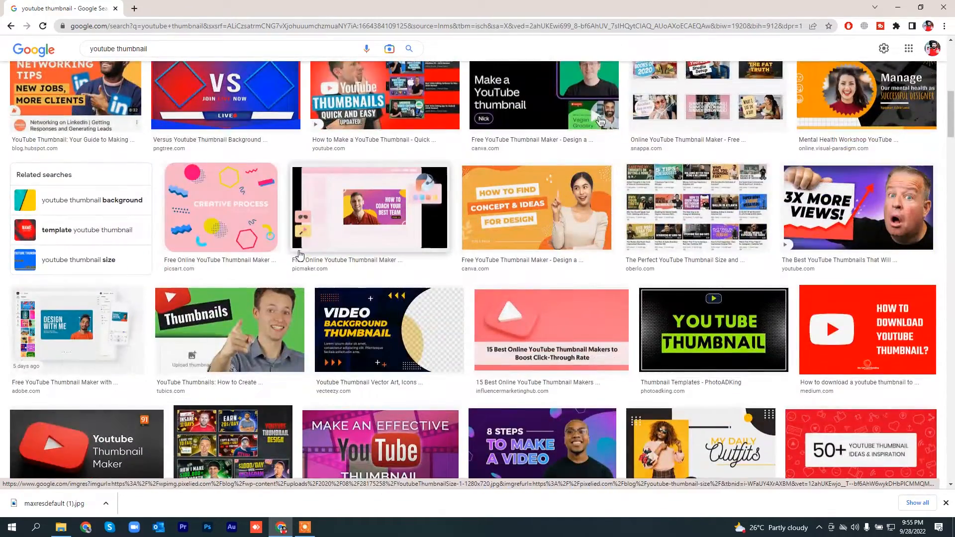
pyautogui.scroll(-5, 295, 261)
pyautogui.scroll(-5, 294, 260)
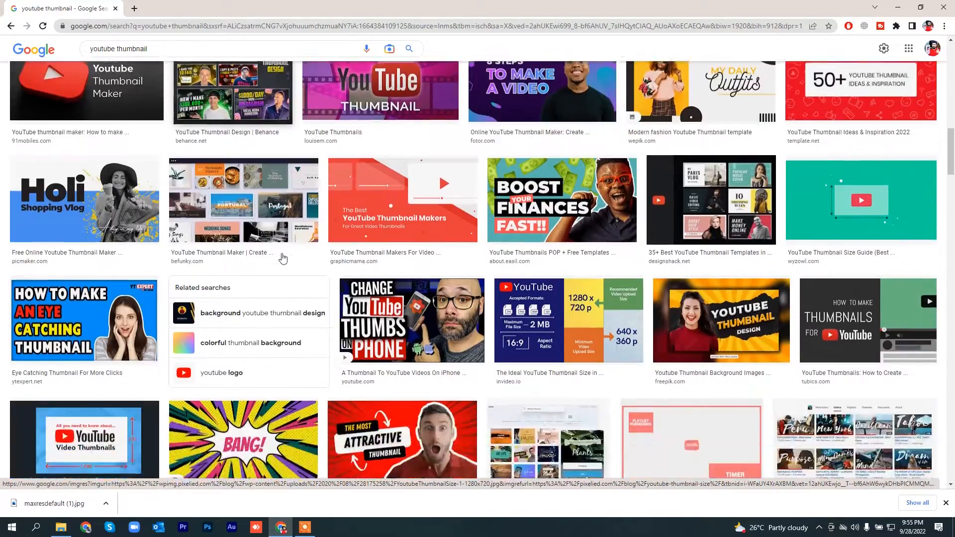
pyautogui.scroll(-5, 282, 258)
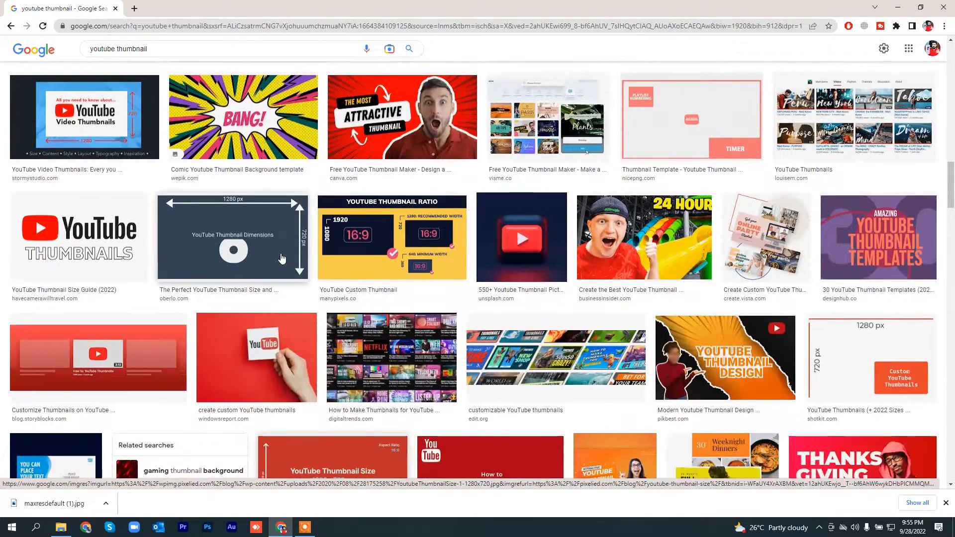
pyautogui.scroll(-7, 282, 258)
pyautogui.scroll(-3, 281, 259)
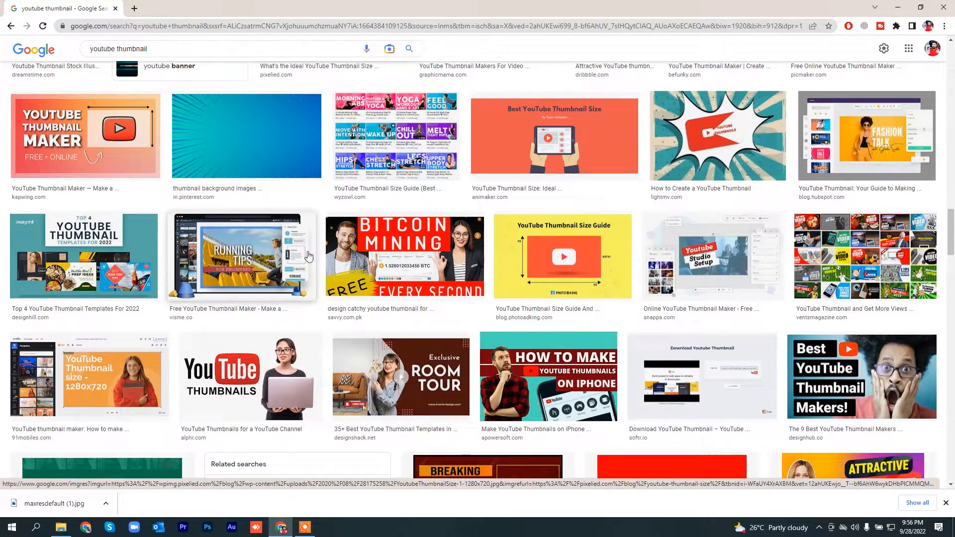
# Step: Open the yellow YouTube Thumbnail Size Guide image in its own tab, and return to the image results
pyautogui.rightClick(555, 257)
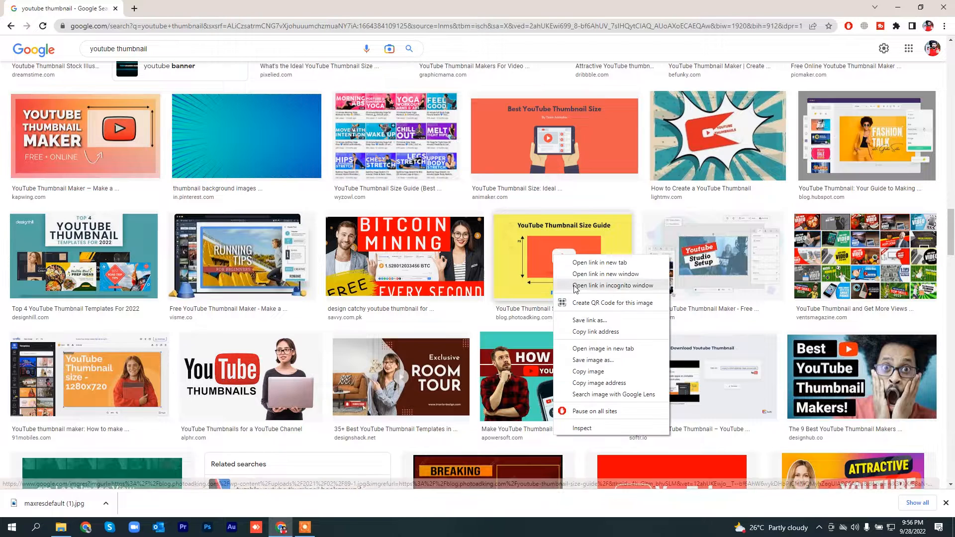
pyautogui.click(588, 350)
pyautogui.click(214, 6)
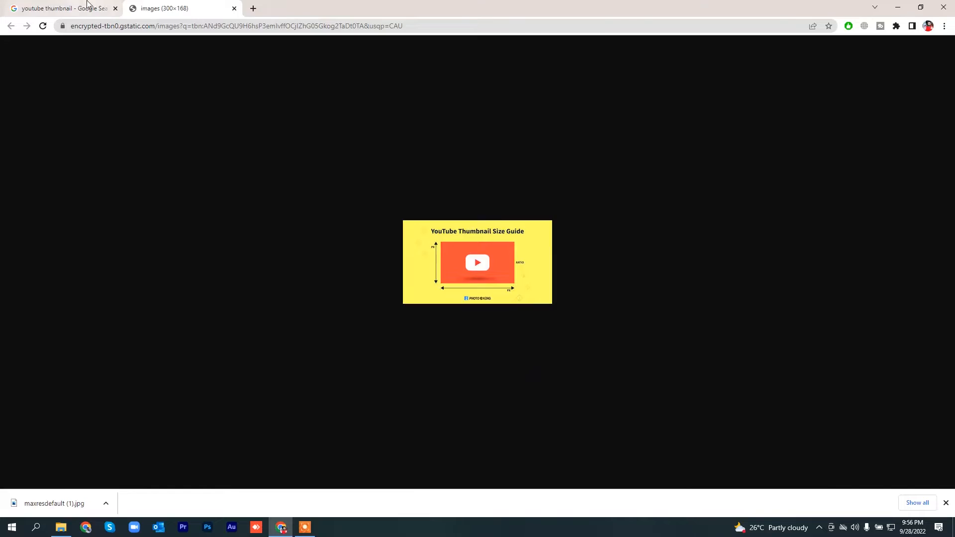
pyautogui.click(60, 8)
# Step: Find the red and black Thumbnail Downloader image further down the results and open its link in a new tab
pyautogui.scroll(-7, 252, 206)
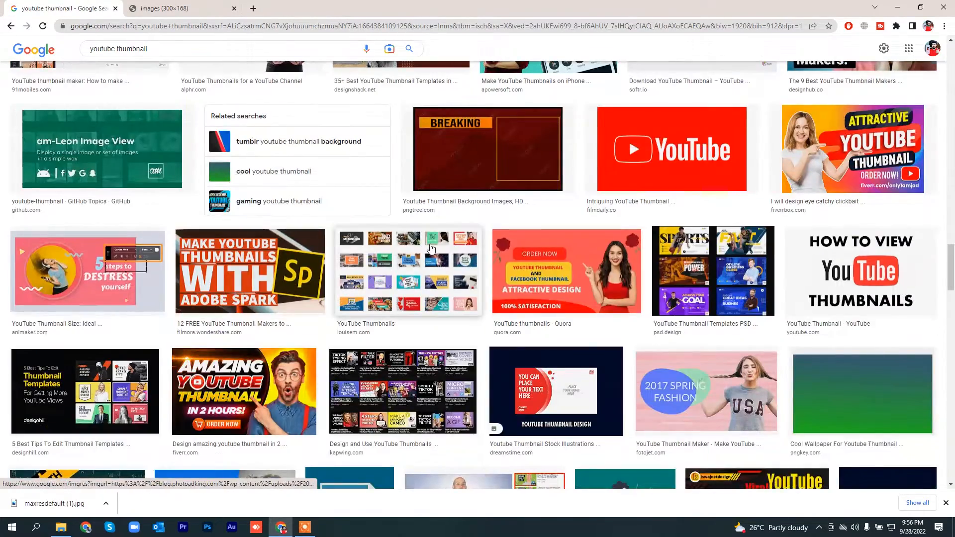
pyautogui.scroll(-5, 567, 278)
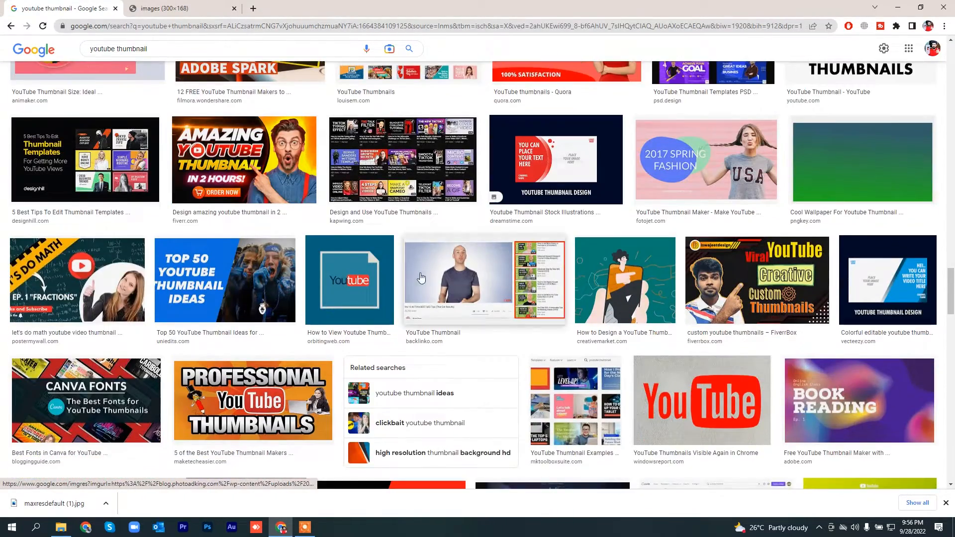
pyautogui.scroll(-7, 360, 210)
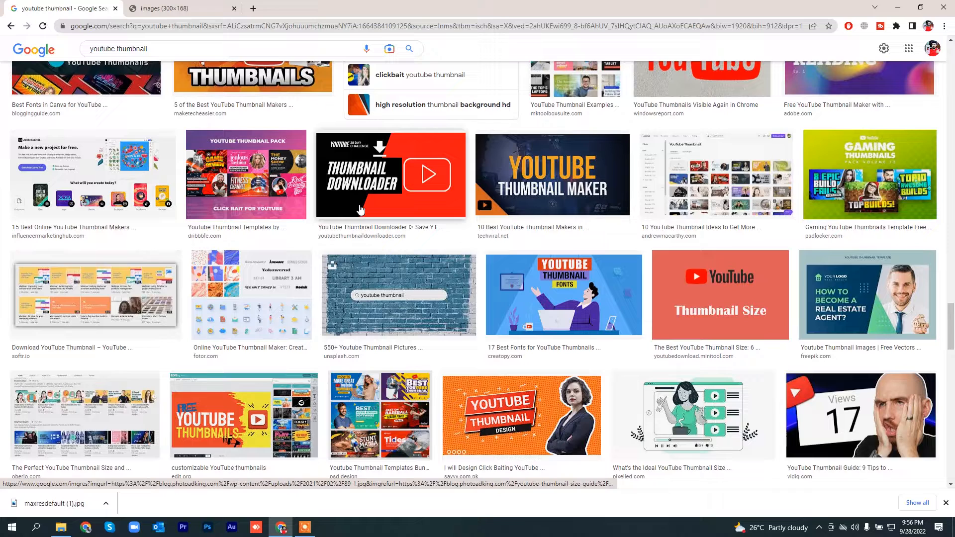
pyautogui.rightClick(365, 188)
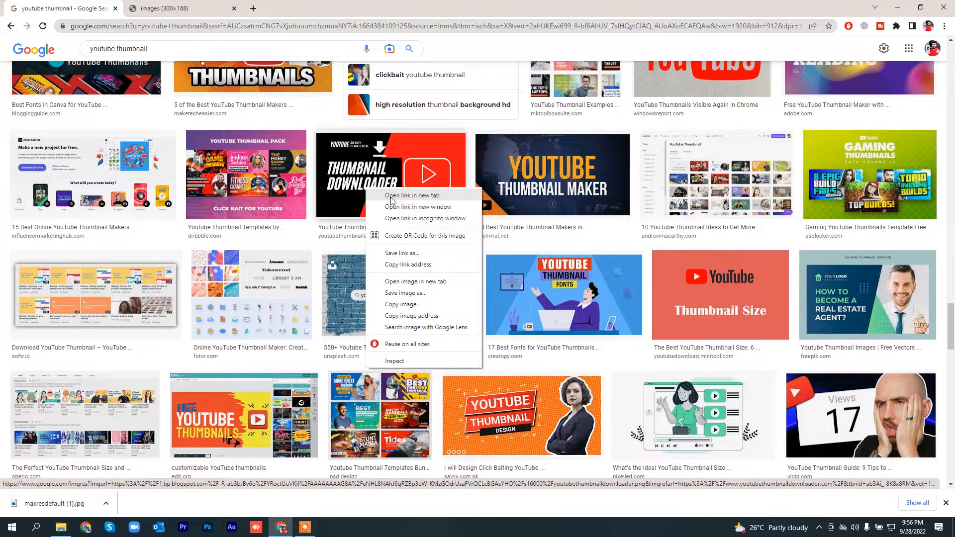
pyautogui.click(390, 195)
pyautogui.hotkey('ctrl', '3')
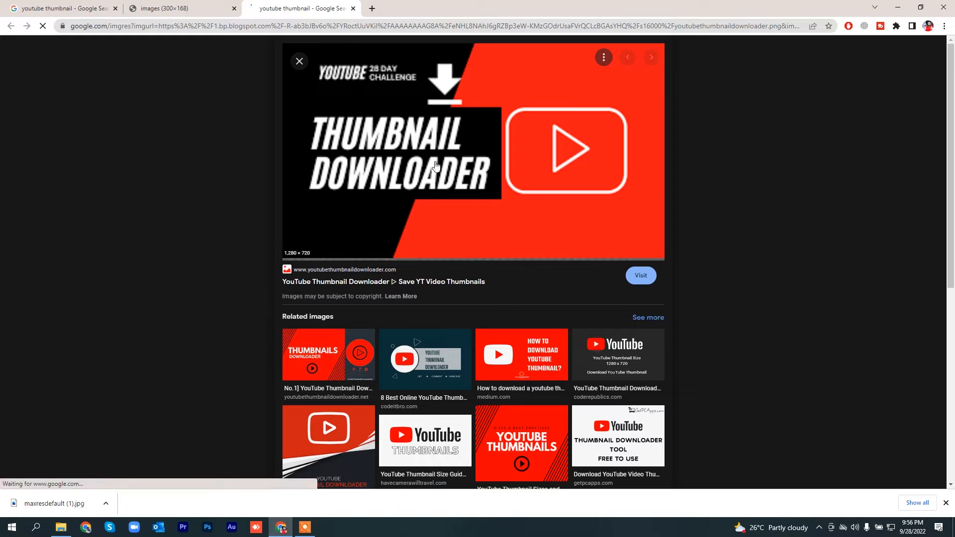
# Step: Open the full-size Thumbnail Downloader image in its own tab and save it as youtubethumbnaildownloader.png in the Downloads folder
pyautogui.rightClick(424, 149)
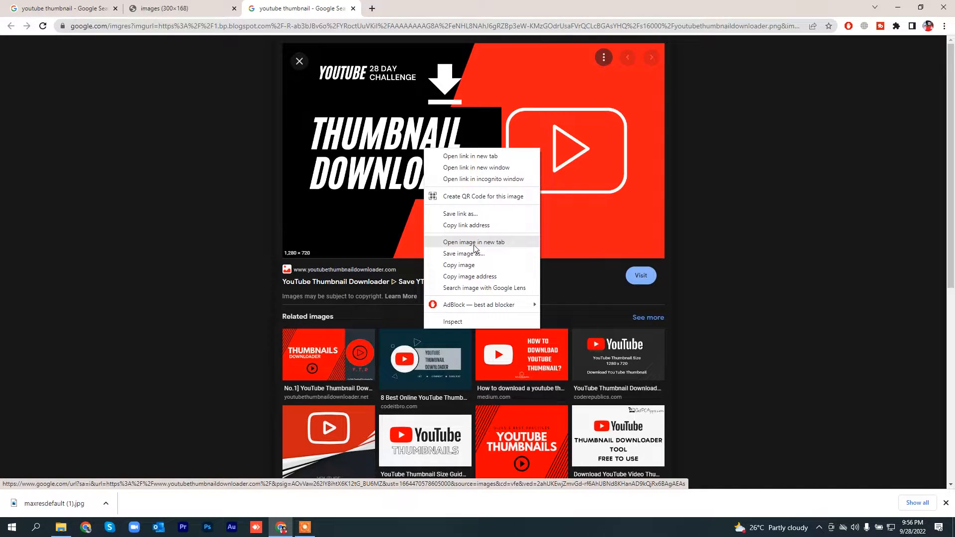
pyautogui.click(493, 248)
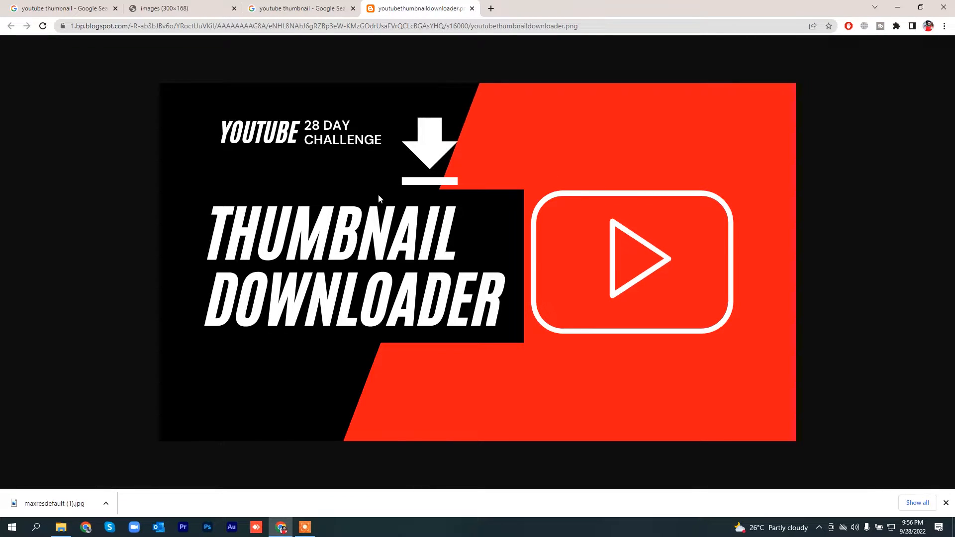
pyautogui.rightClick(382, 163)
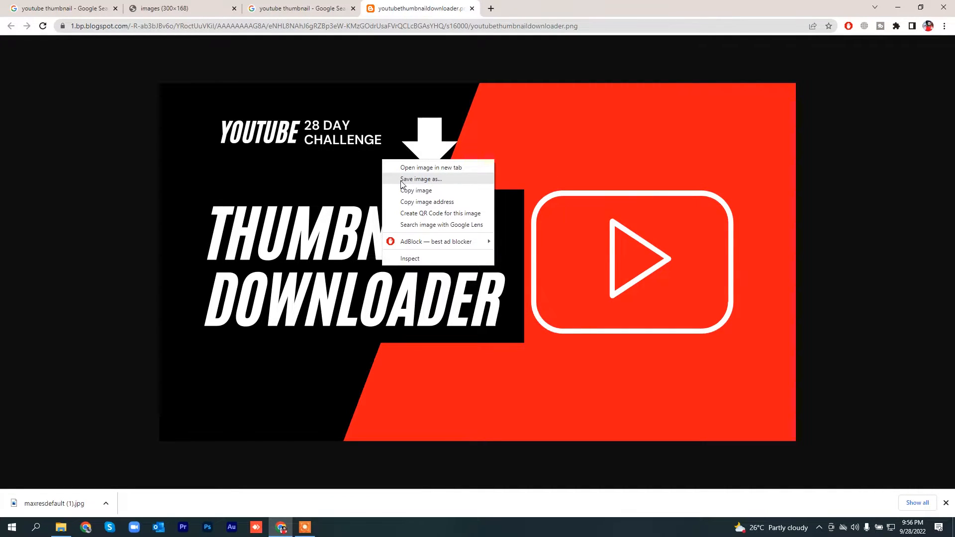
pyautogui.click(403, 179)
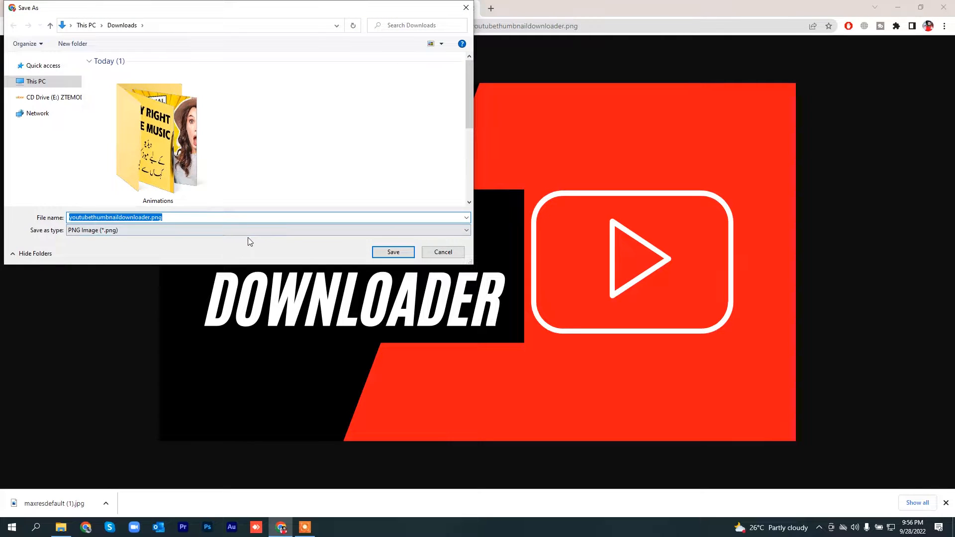
pyautogui.click(393, 251)
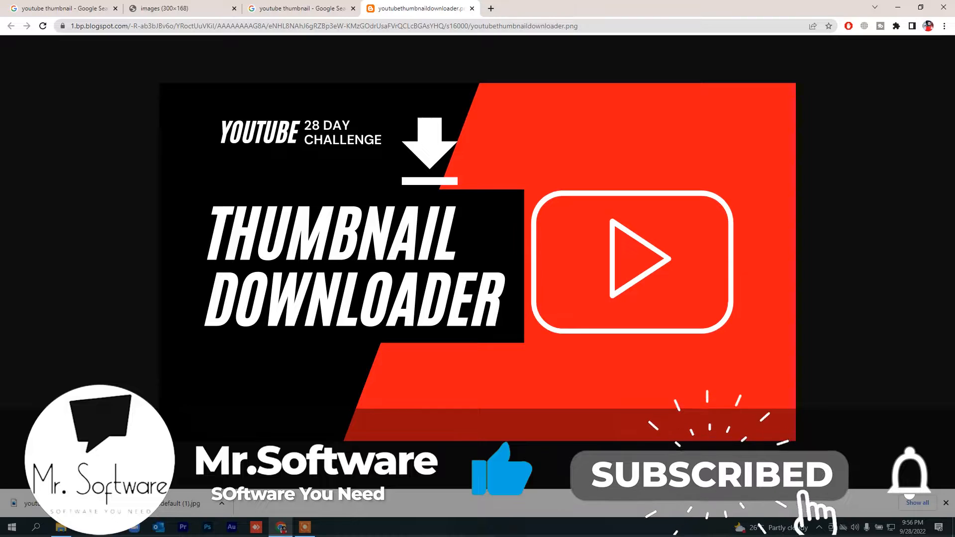
# Step: Switch to the Downloads folder in File Explorer and open youtubethumbnaildownloader.png with Paint
pyautogui.click(61, 528)
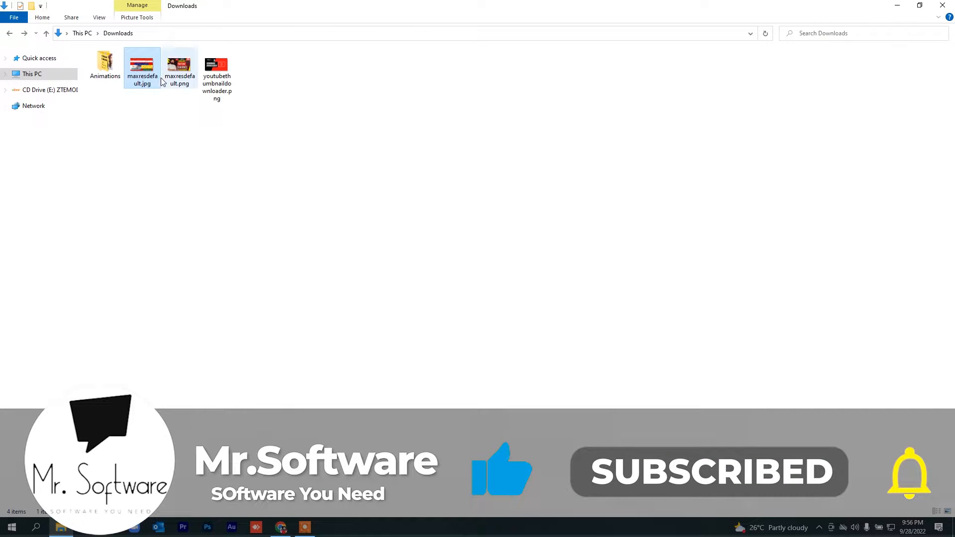
pyautogui.rightClick(243, 146)
pyautogui.click(262, 185)
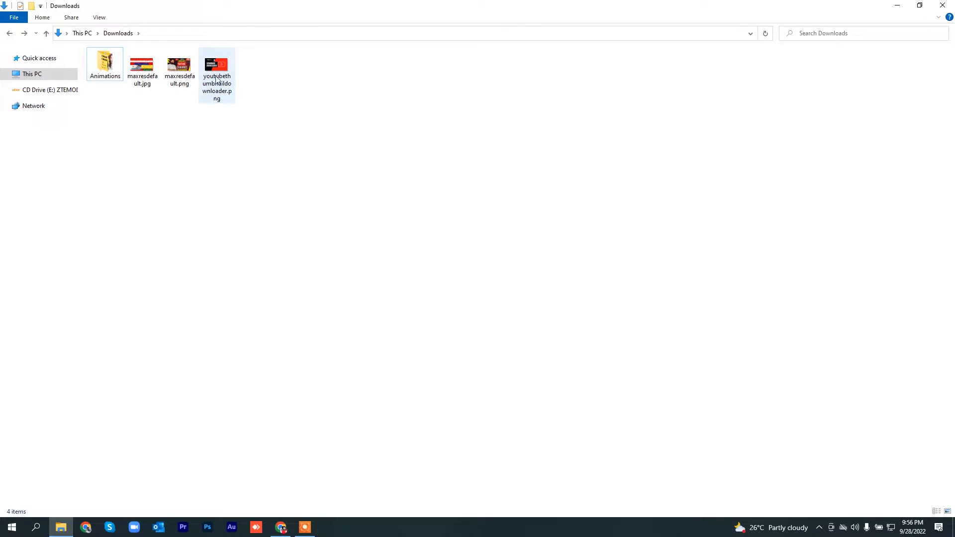
pyautogui.rightClick(215, 79)
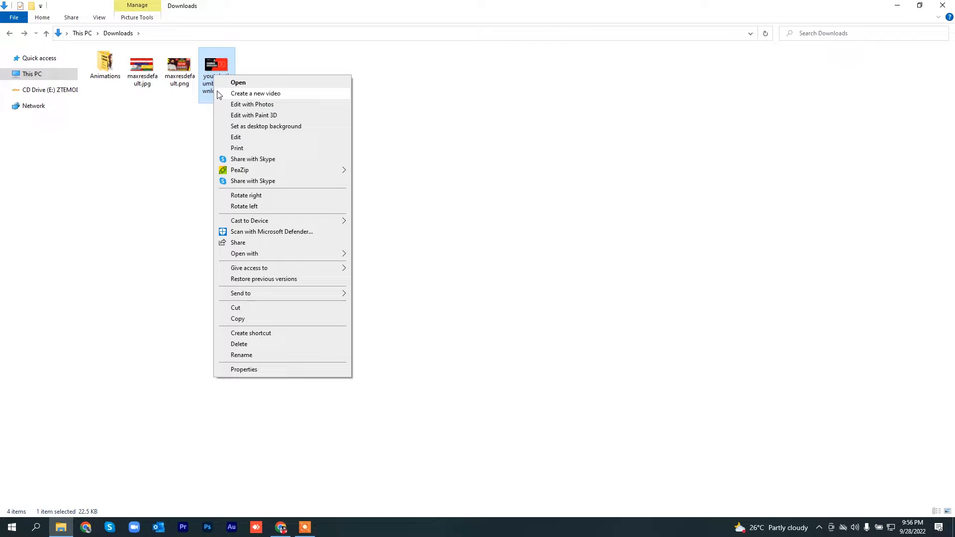
pyautogui.moveTo(281, 254)
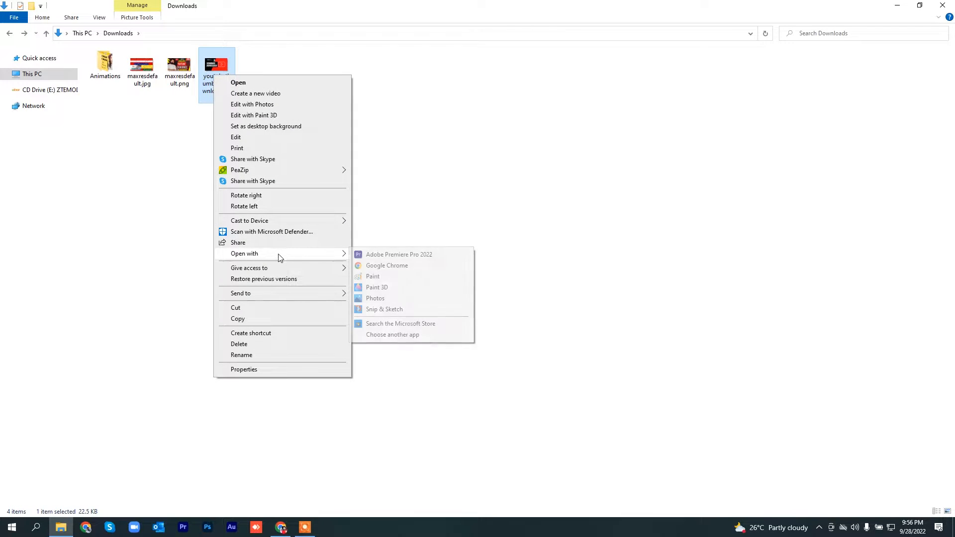
pyautogui.click(368, 276)
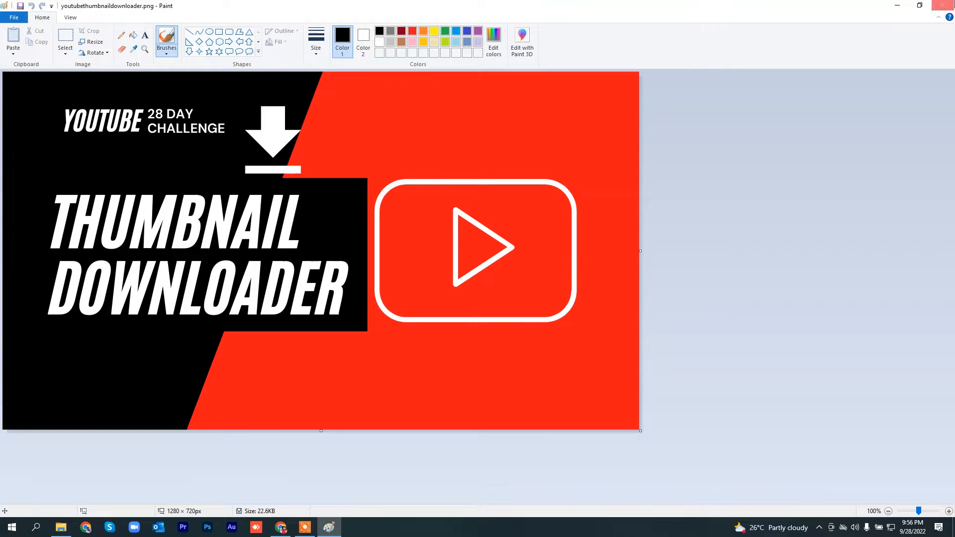
# Step: View maxresdefault.jpg from the Downloads folder as the reference thumbnail, and minimize the viewer
pyautogui.click(898, 6)
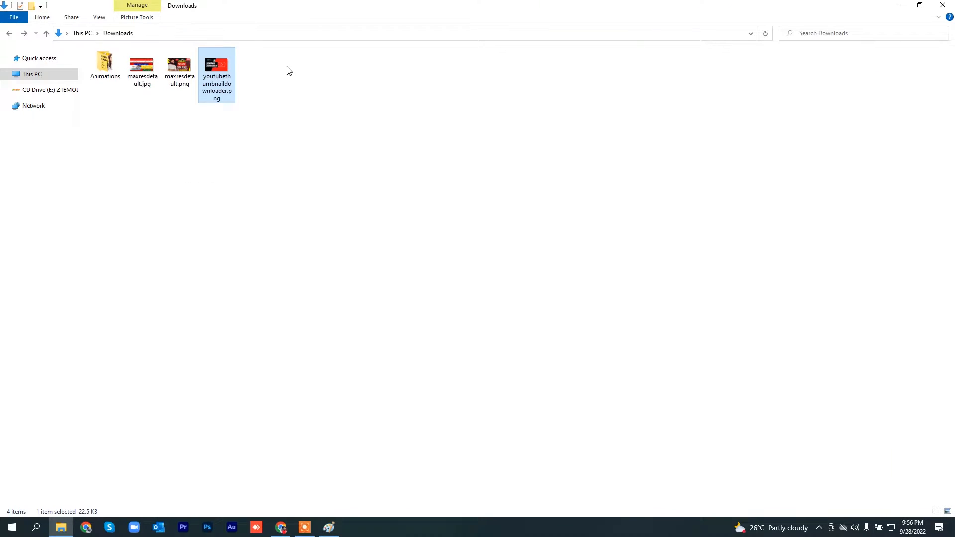
pyautogui.click(149, 67)
pyautogui.doubleClick(149, 67)
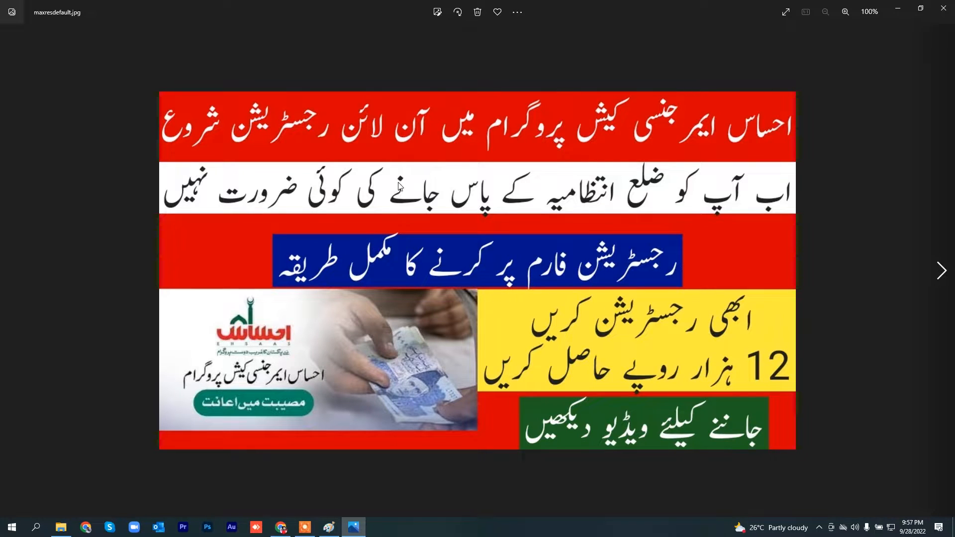
pyautogui.click(897, 9)
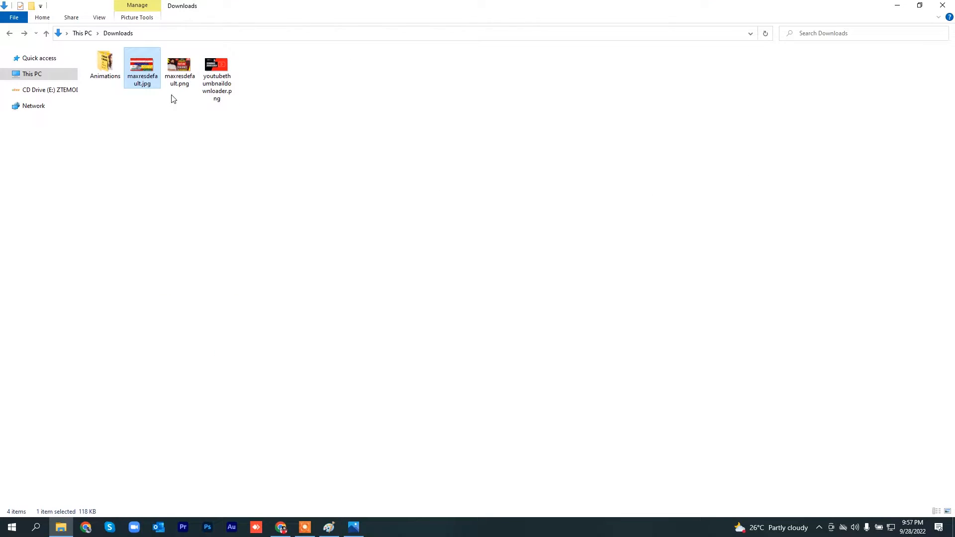
# Step: Switch back to Paint, set Color 1 to white, and make Color 2 the active color
pyautogui.click(335, 531)
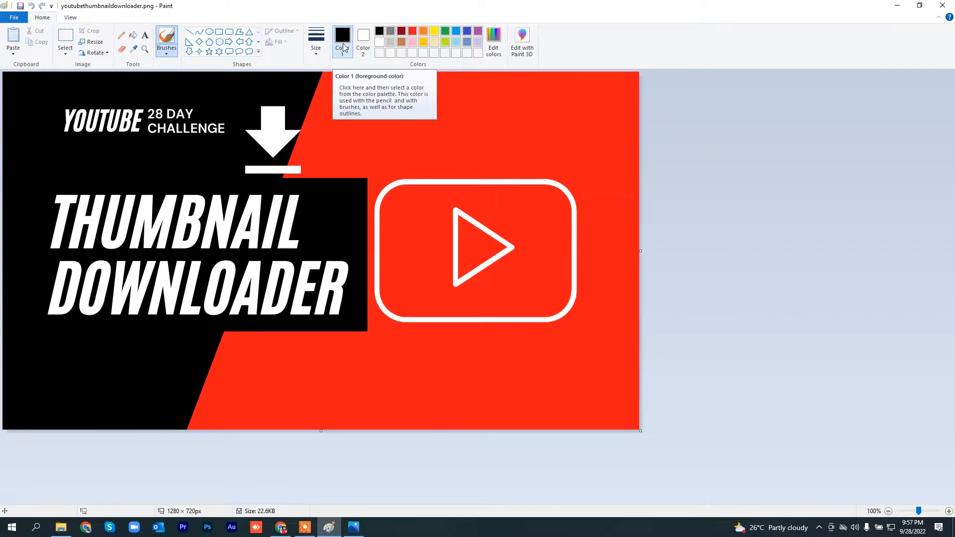
pyautogui.click(380, 42)
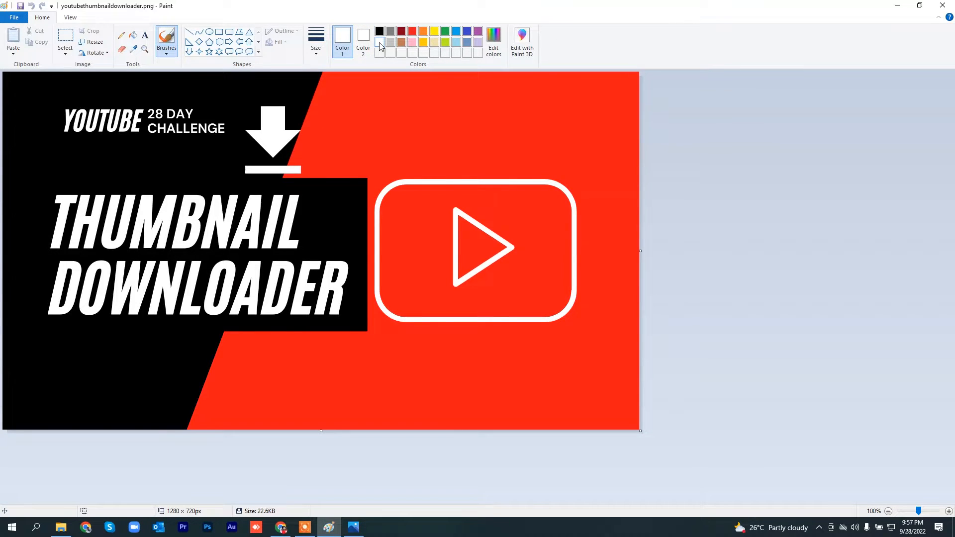
pyautogui.click(363, 40)
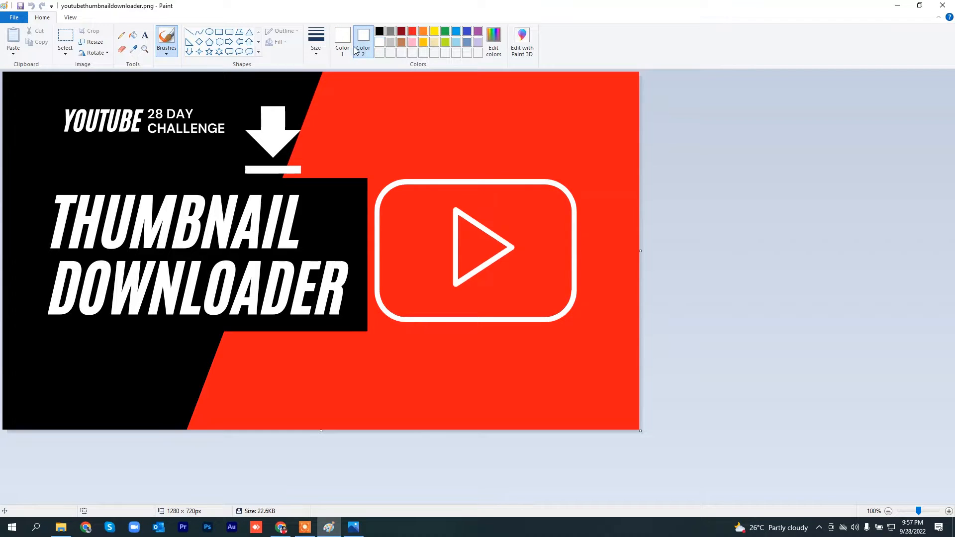
# Step: Cover the entire 1280 × 720 px canvas with a white rectangle using a solid color fill, and deselect it
pyautogui.click(220, 33)
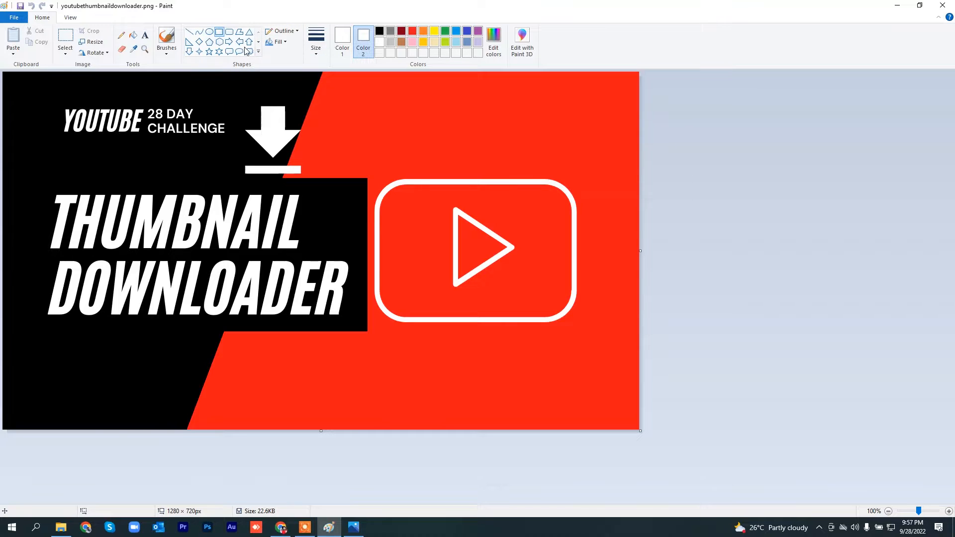
pyautogui.click(282, 32)
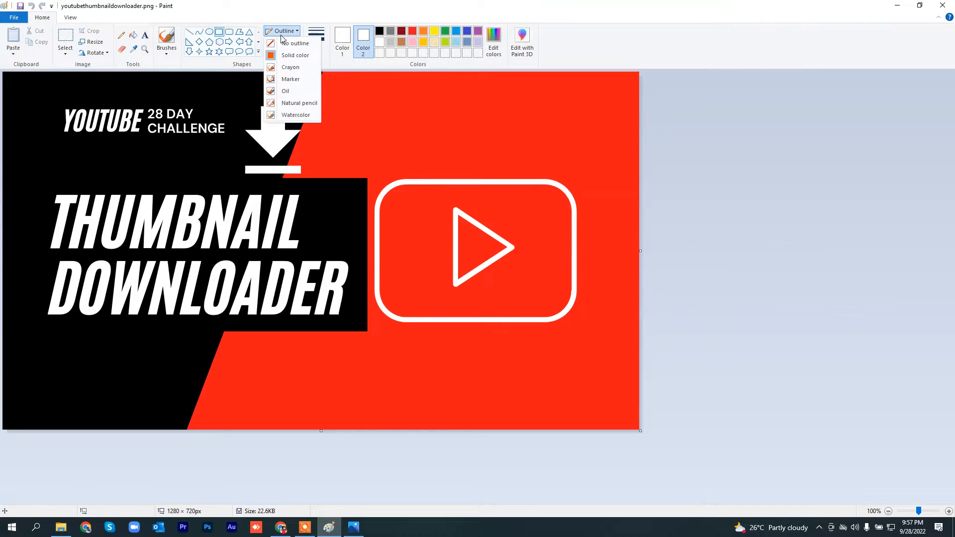
pyautogui.click(282, 42)
pyautogui.click(283, 43)
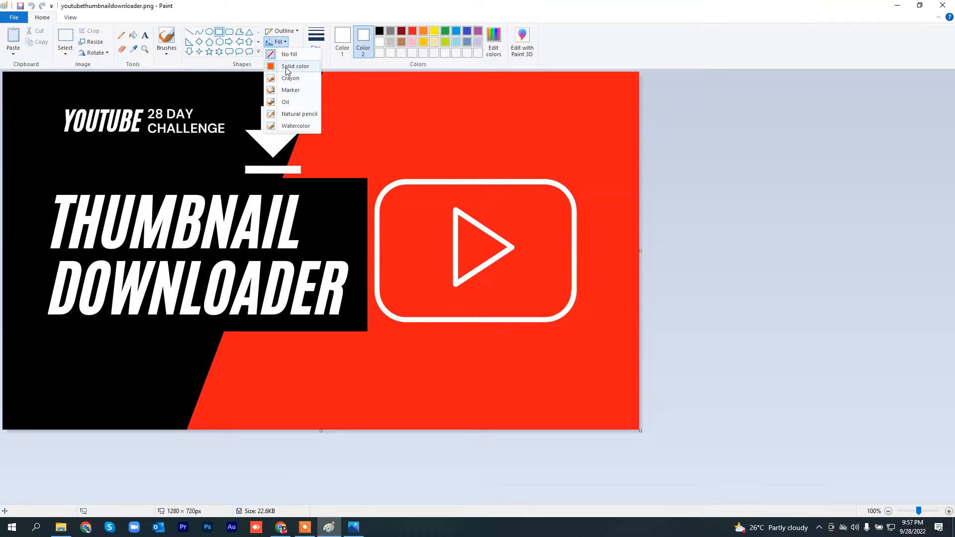
pyautogui.click(288, 68)
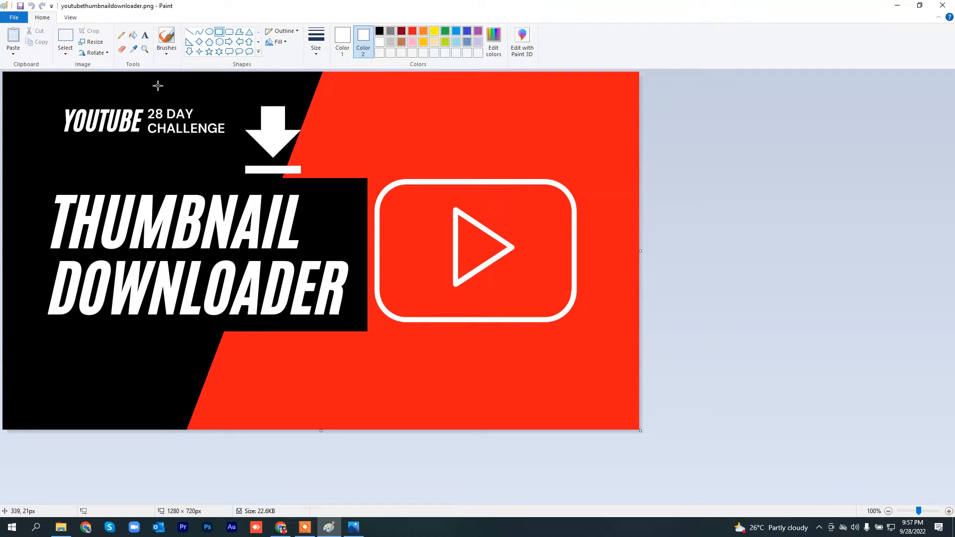
pyautogui.moveTo(3, 73); pyautogui.dragTo(701, 440)
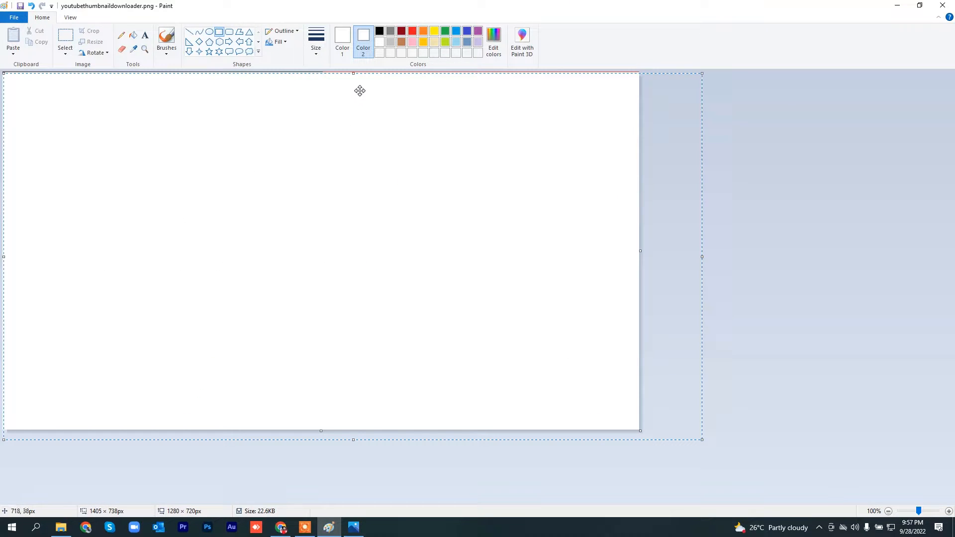
pyautogui.moveTo(355, 75); pyautogui.dragTo(354, 72)
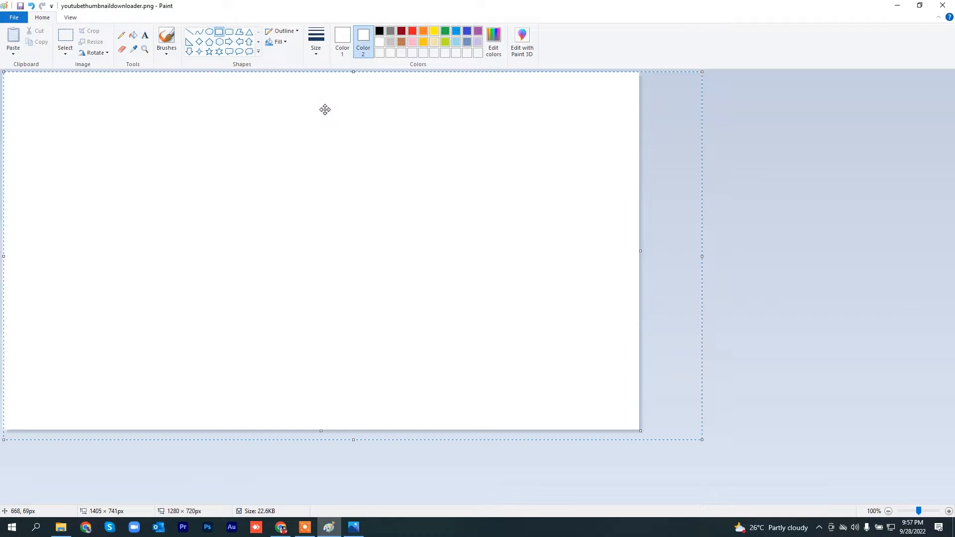
pyautogui.click(63, 35)
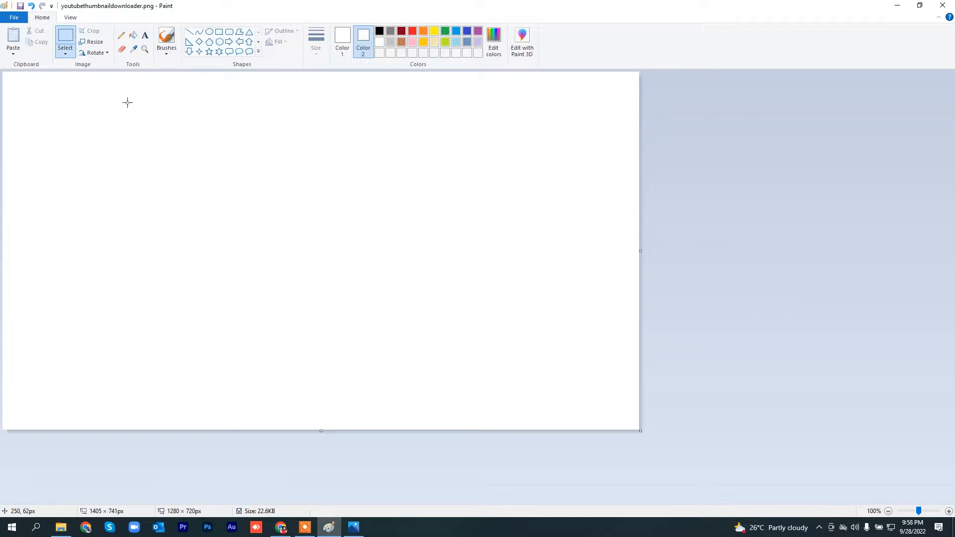
# Step: Check the reference thumbnail, set Color 1 and Color 2 to red, and draw a full-width red band about 127 px high along the canvas's upper edge
pyautogui.click(352, 527)
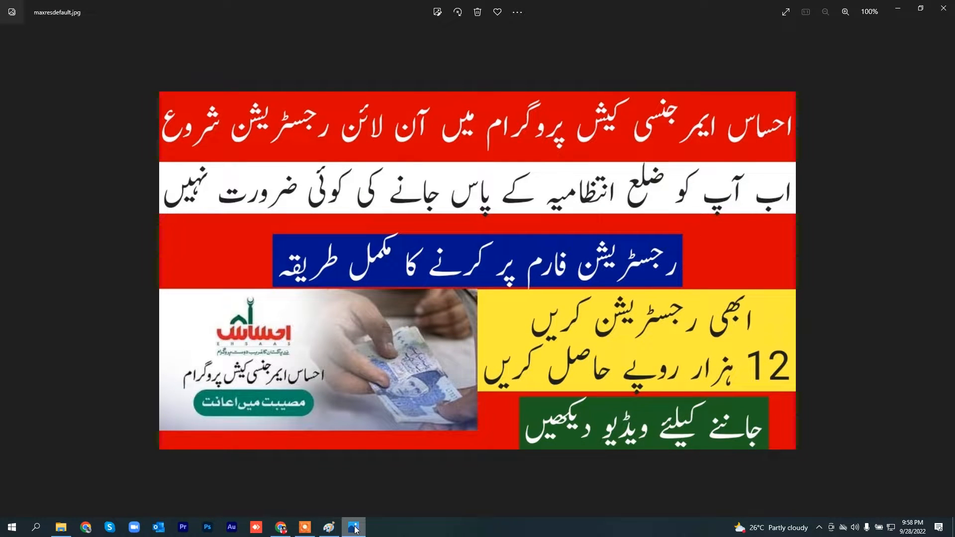
pyautogui.click(354, 528)
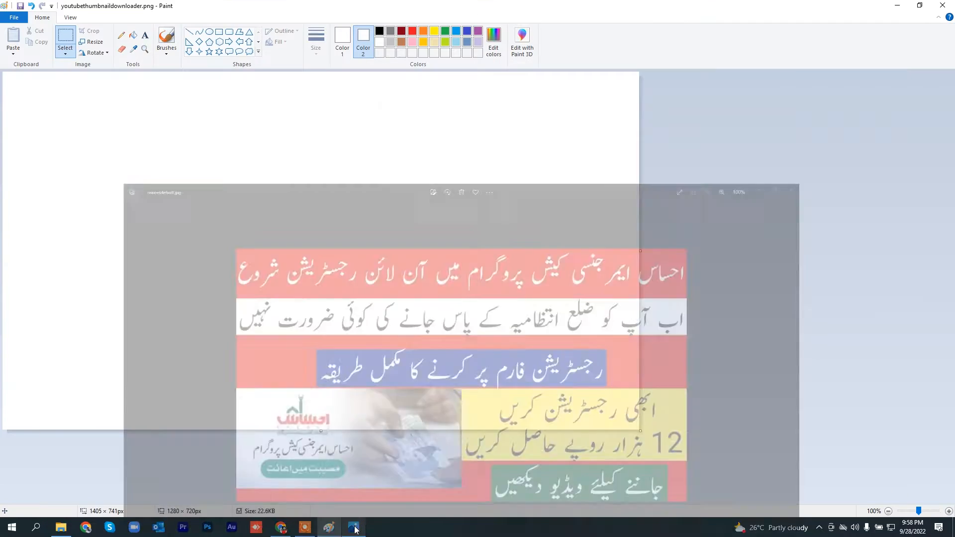
pyautogui.click(350, 38)
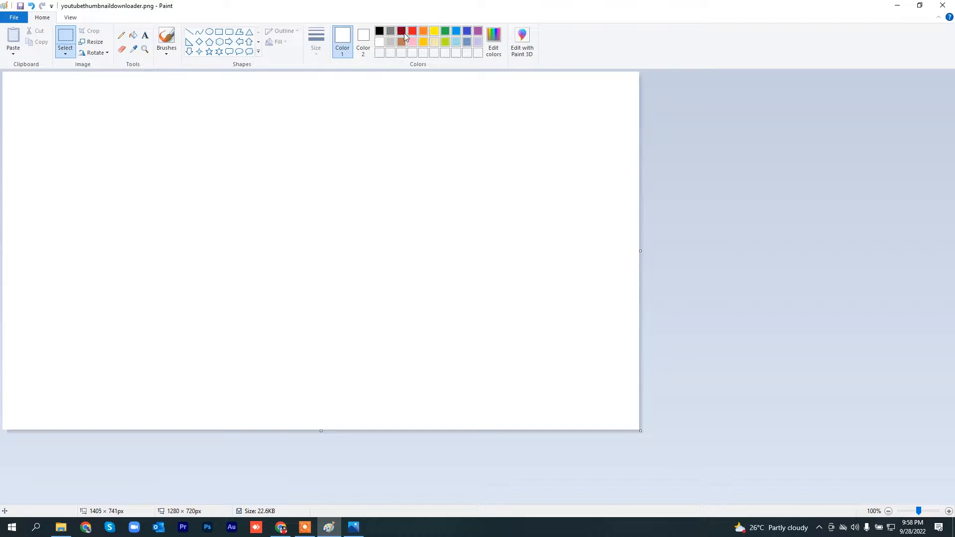
pyautogui.click(413, 32)
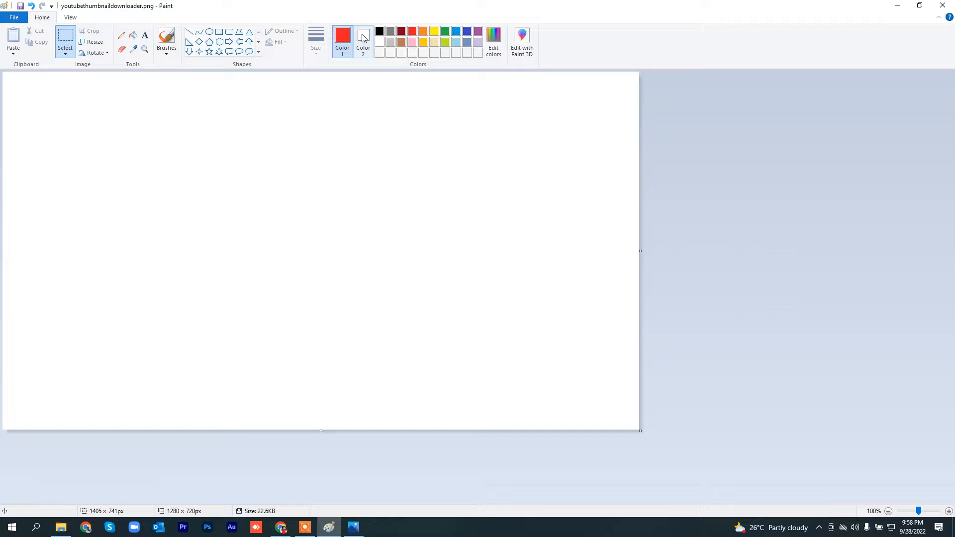
pyautogui.click(364, 38)
pyautogui.click(413, 32)
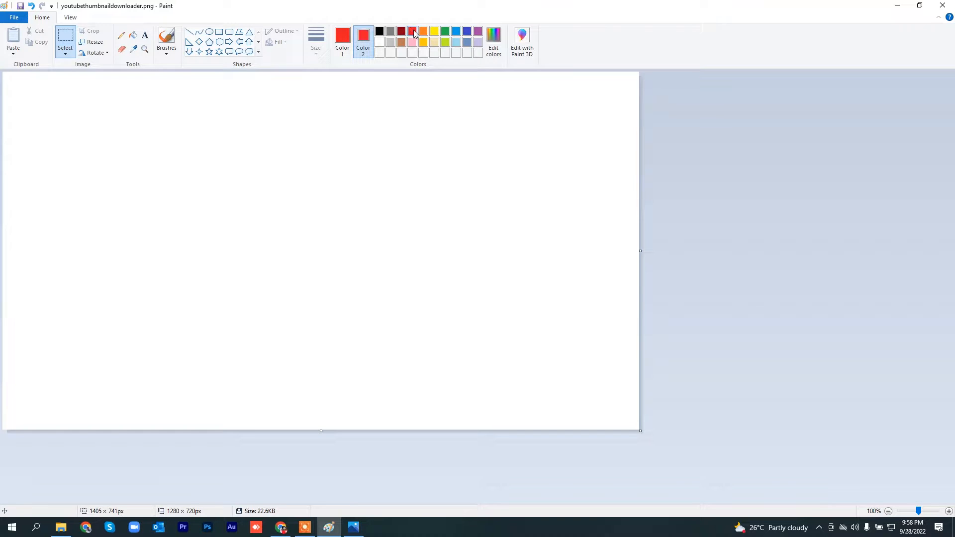
pyautogui.click(219, 32)
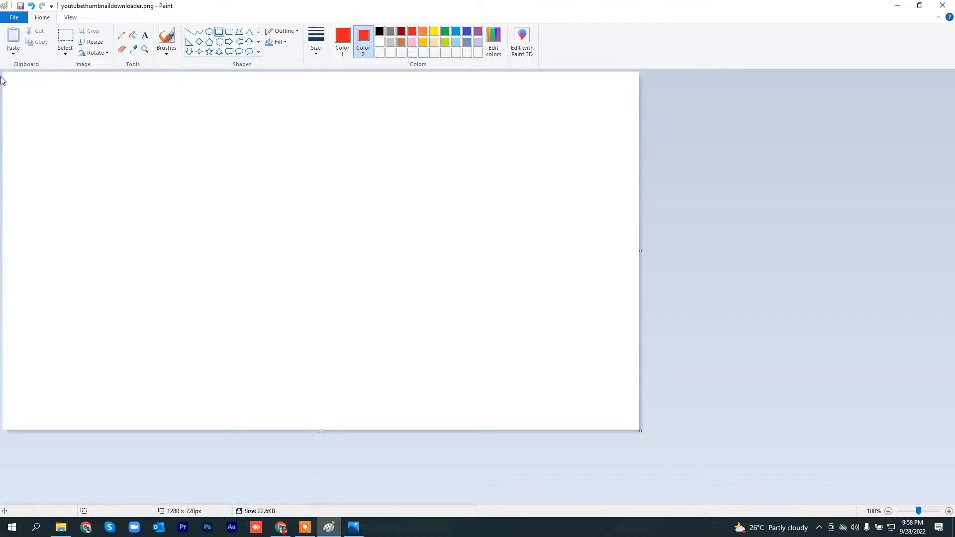
pyautogui.moveTo(3, 73); pyautogui.dragTo(657, 136)
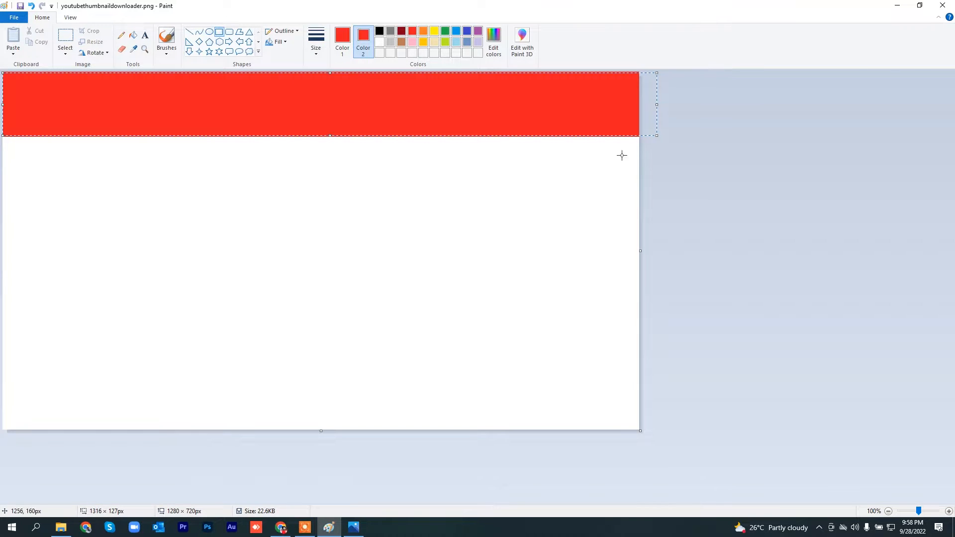
# Step: Check the reference again and draw a second full-width red band about 111 px high, leaving a white strip below the first band
pyautogui.click(359, 528)
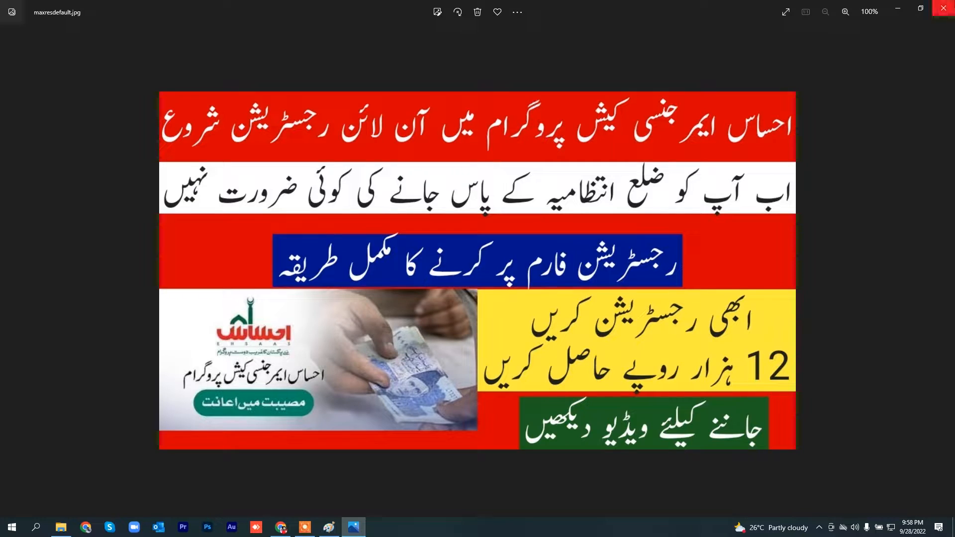
pyautogui.click(898, 11)
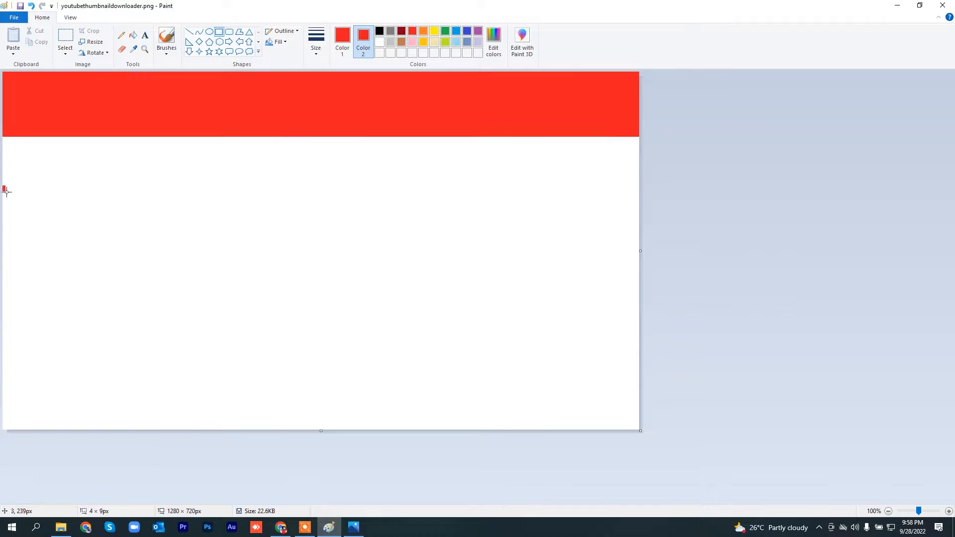
pyautogui.moveTo(3, 187)
pyautogui.mouseDown()
pyautogui.moveTo(477, 237)
pyautogui.moveTo(644, 274)
pyautogui.moveTo(644, 241)
pyautogui.mouseUp()
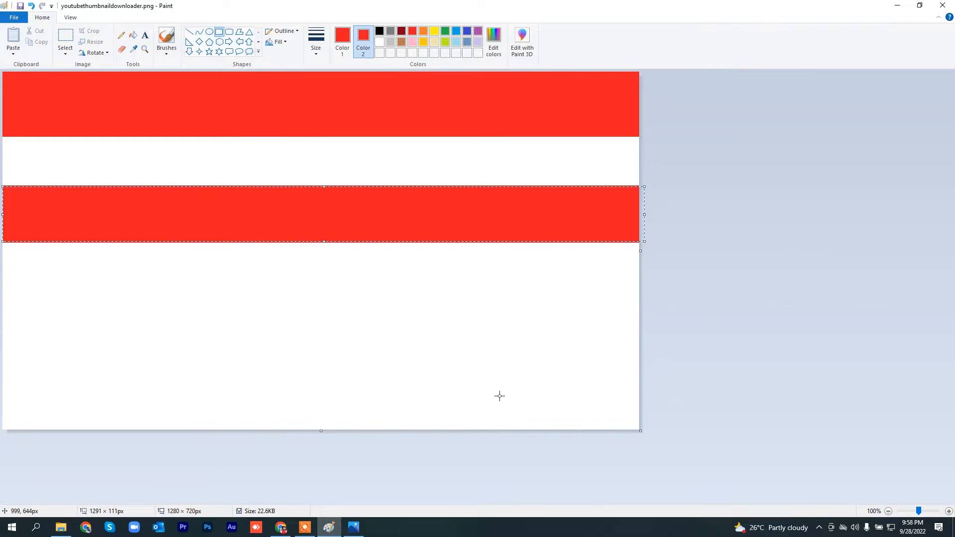
pyautogui.click(354, 528)
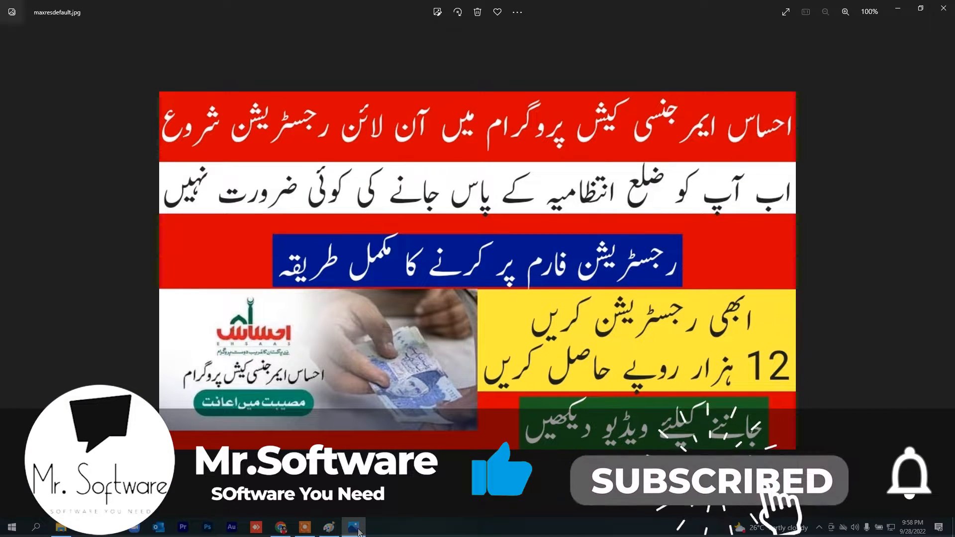
pyautogui.click(354, 528)
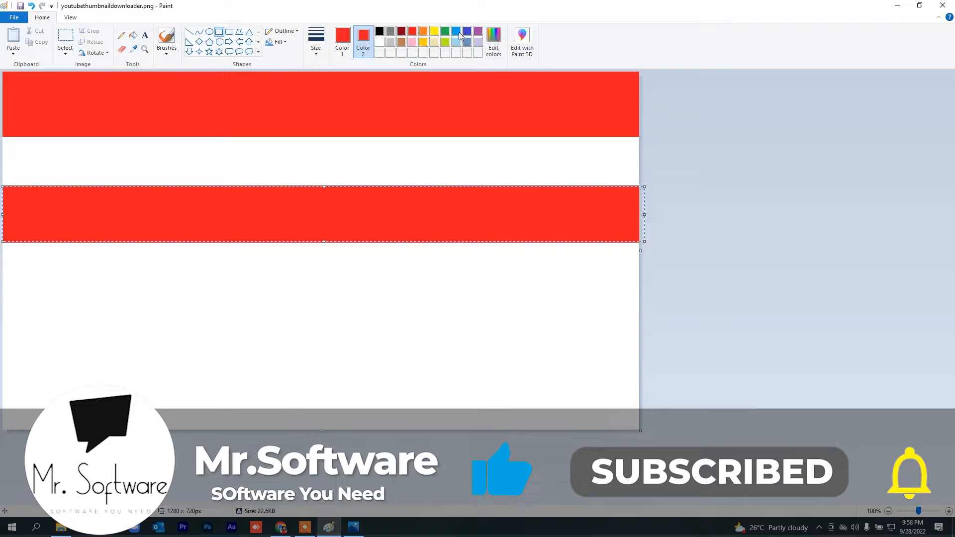
pyautogui.click(342, 38)
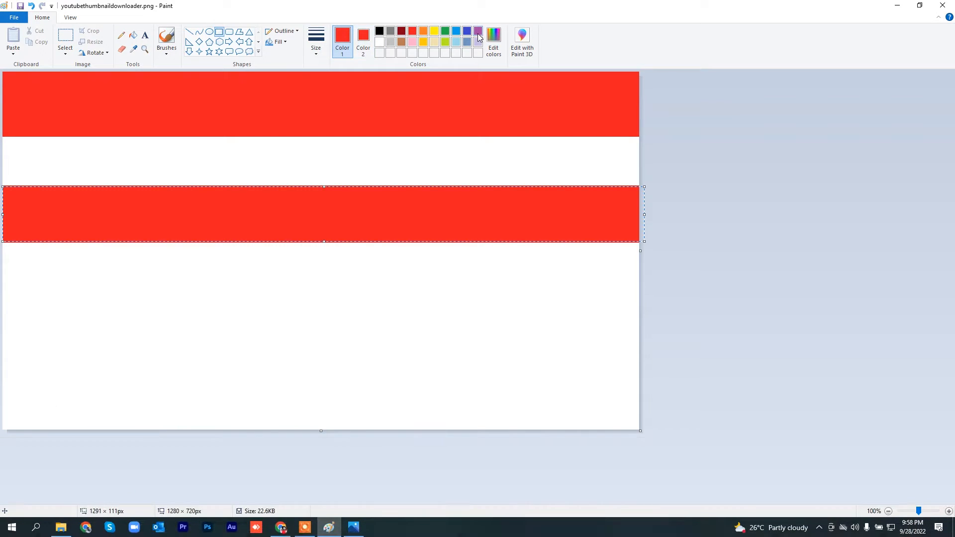
pyautogui.click(363, 39)
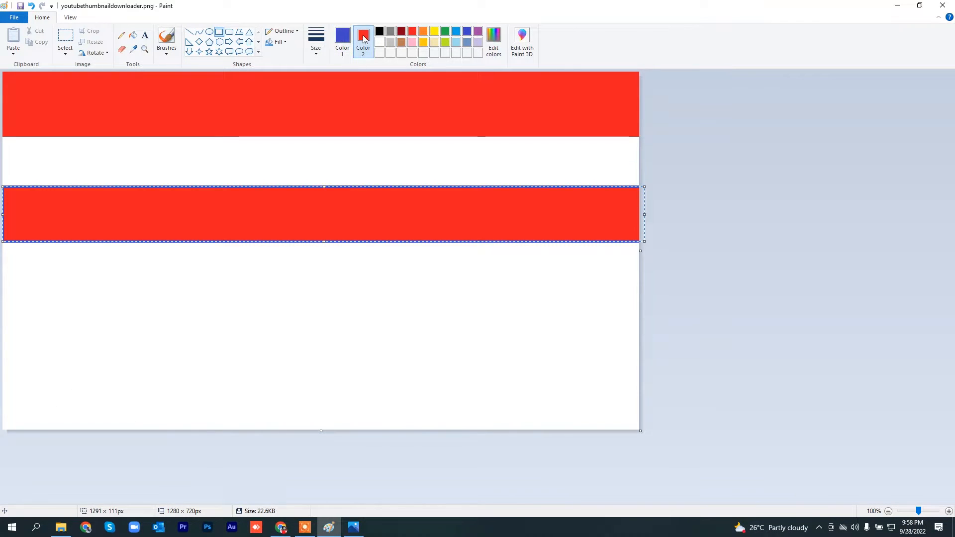
pyautogui.click(469, 32)
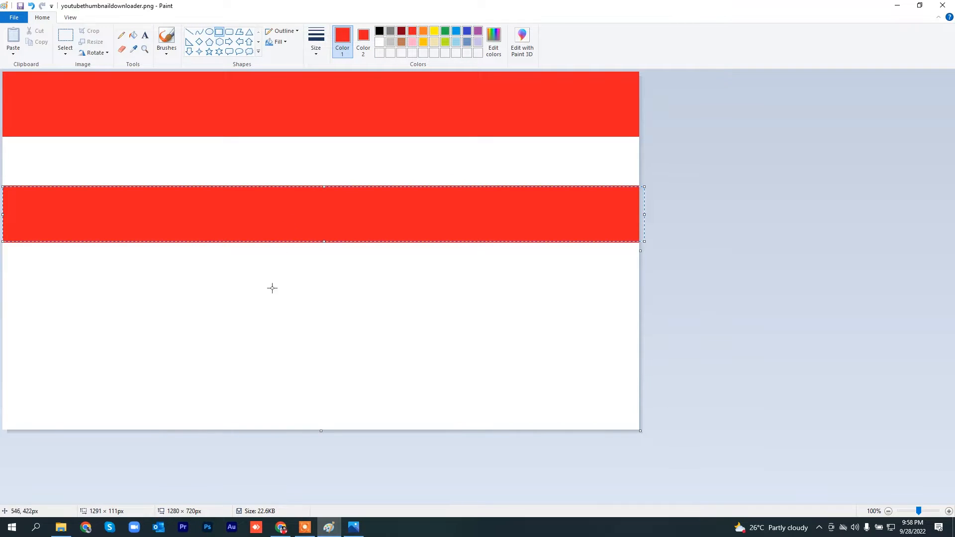
# Step: Deselect the second red band, set both colors to indigo, and draw a blue rectangle inside that band following the reference
pyautogui.click(65, 36)
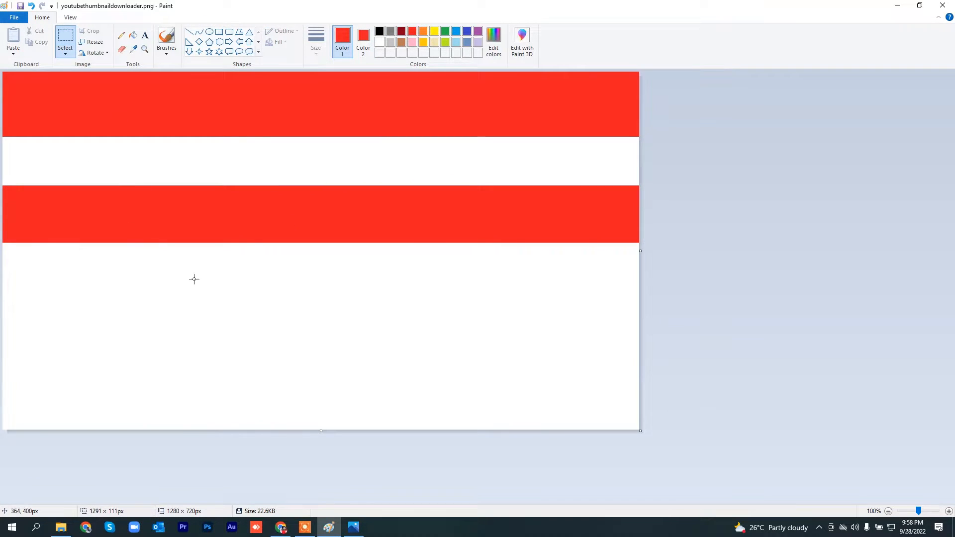
pyautogui.click(218, 32)
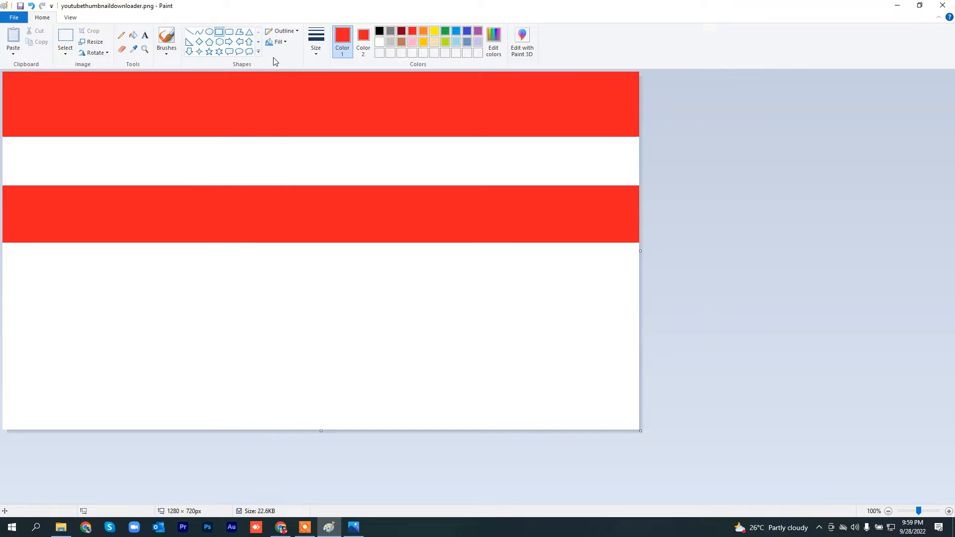
pyautogui.click(467, 31)
pyautogui.click(362, 41)
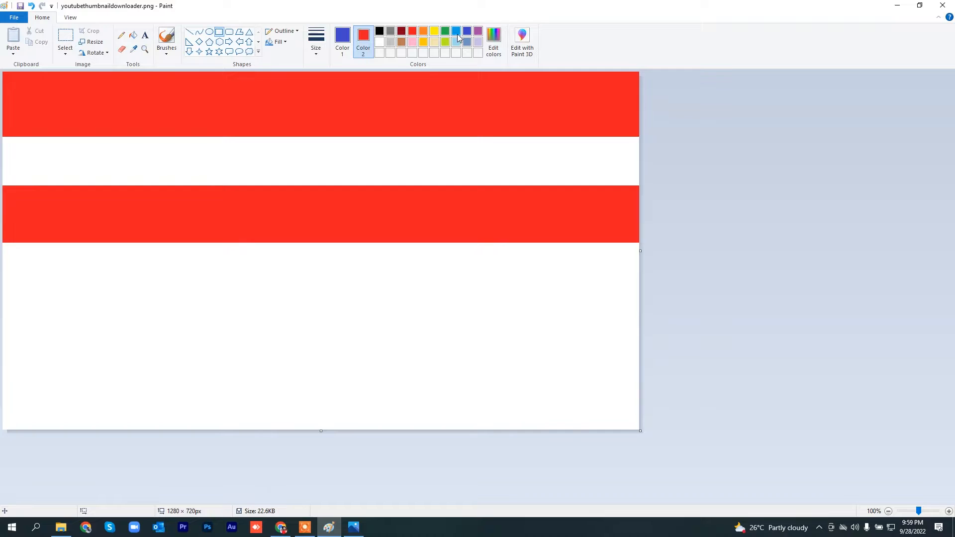
pyautogui.click(220, 33)
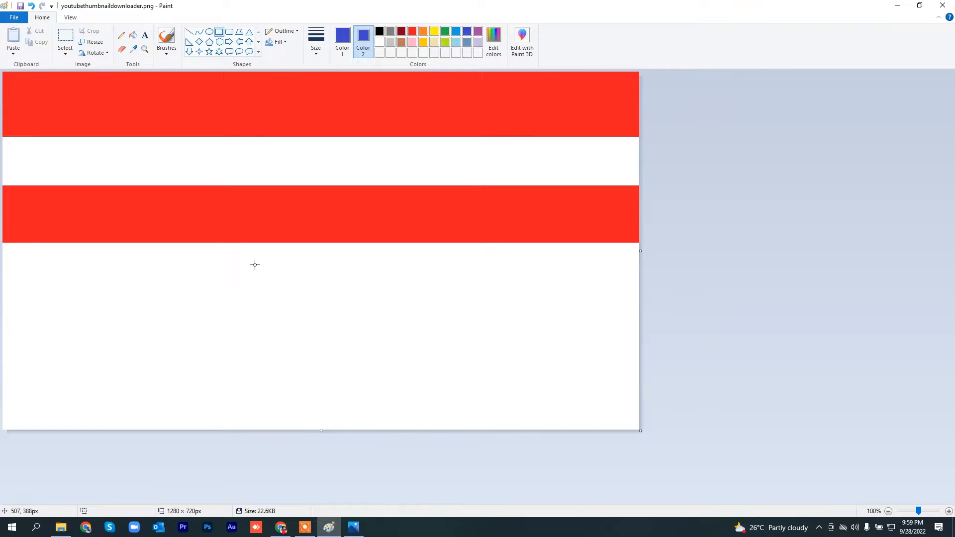
pyautogui.click(358, 533)
pyautogui.click(357, 533)
pyautogui.moveTo(137, 205); pyautogui.dragTo(467, 238)
pyautogui.moveTo(469, 242); pyautogui.dragTo(470, 241)
pyautogui.click(393, 297)
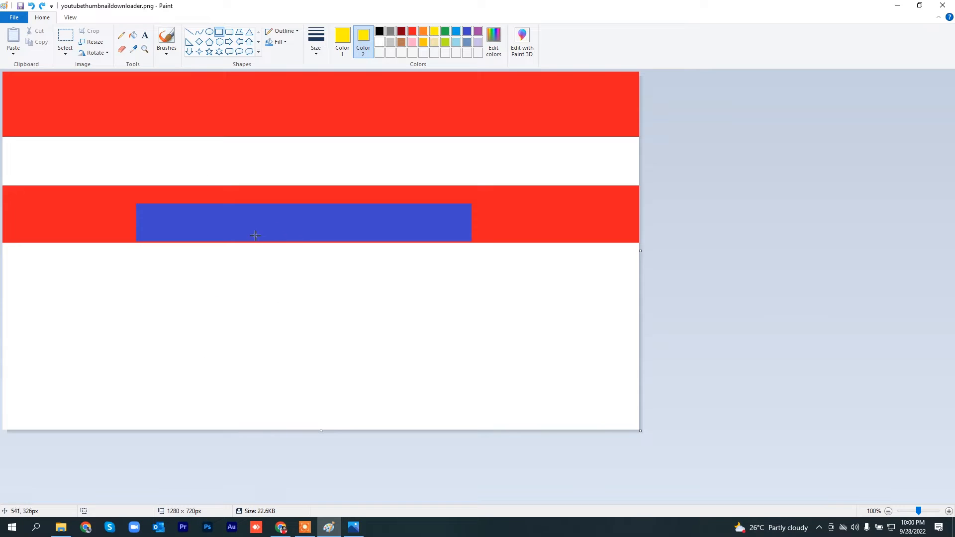
# Step: Check the reference, set both colors to red, and cover the remaining white area below the second band with a red rectangle
pyautogui.click(354, 529)
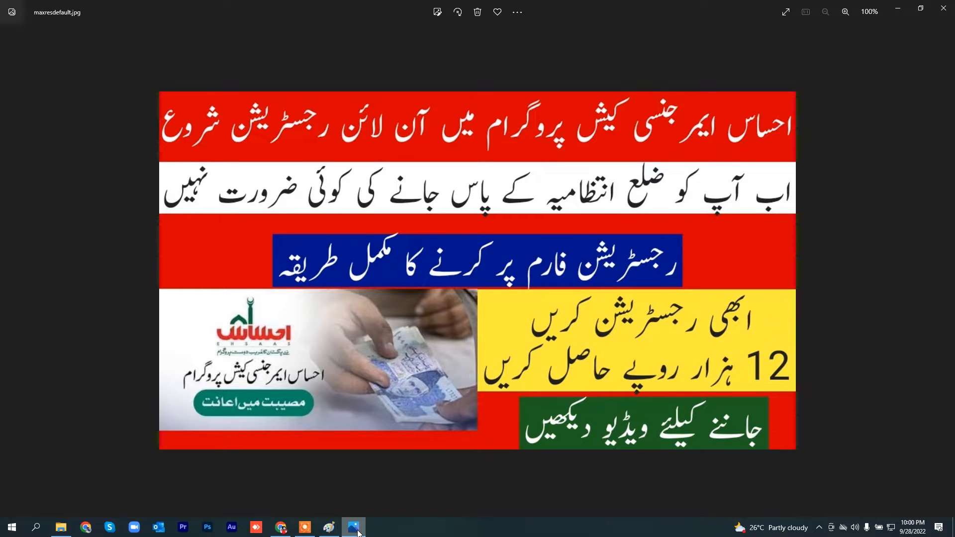
pyautogui.click(358, 533)
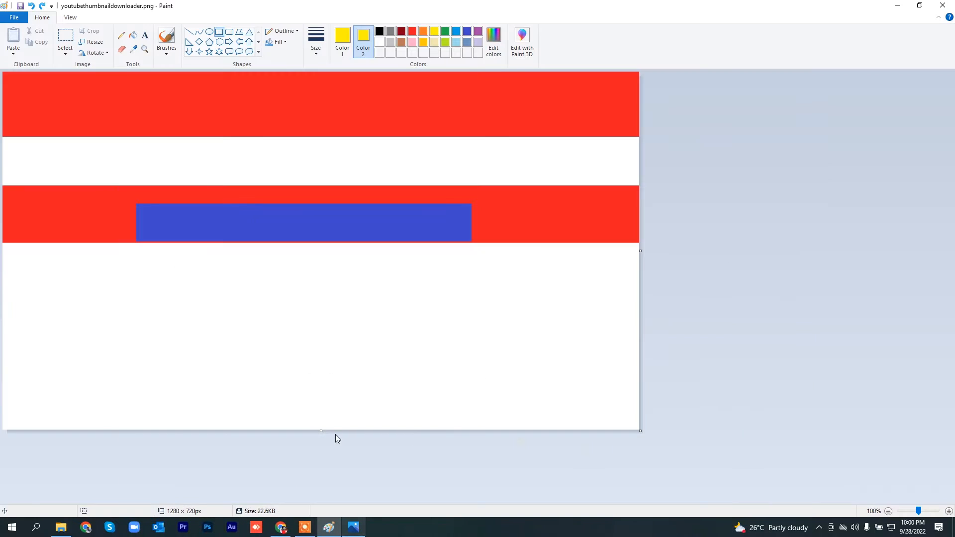
pyautogui.click(412, 32)
pyautogui.click(343, 40)
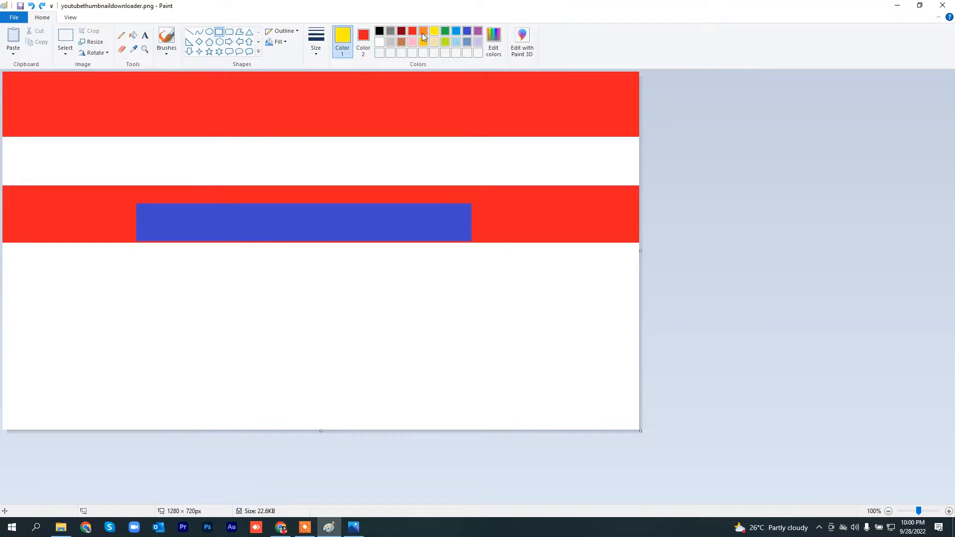
pyautogui.click(412, 32)
pyautogui.moveTo(3, 243); pyautogui.dragTo(718, 438)
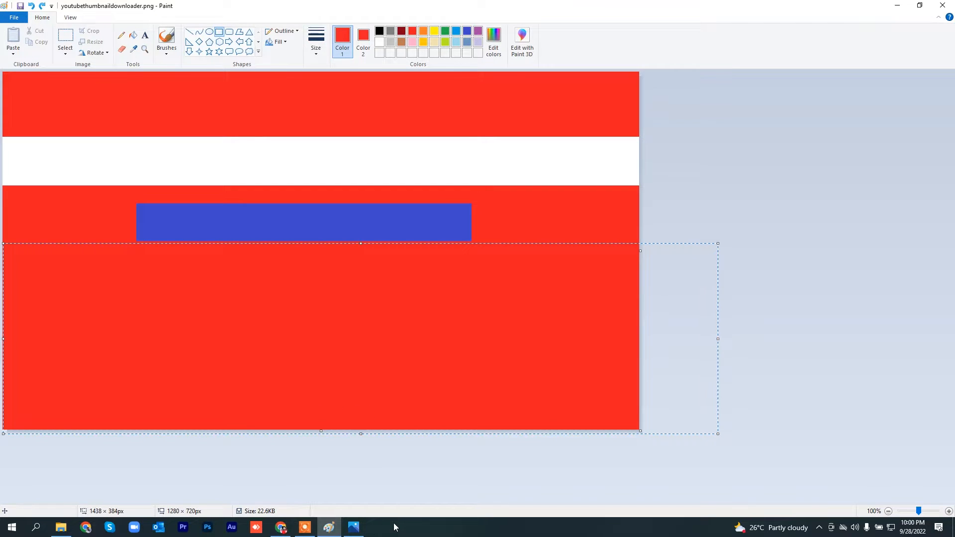
# Step: Following the reference, set both colors to yellow and draw a rectangle about 566 × 229 px below the blue box against the canvas's right edge
pyautogui.click(354, 528)
pyautogui.click(356, 535)
pyautogui.click(361, 532)
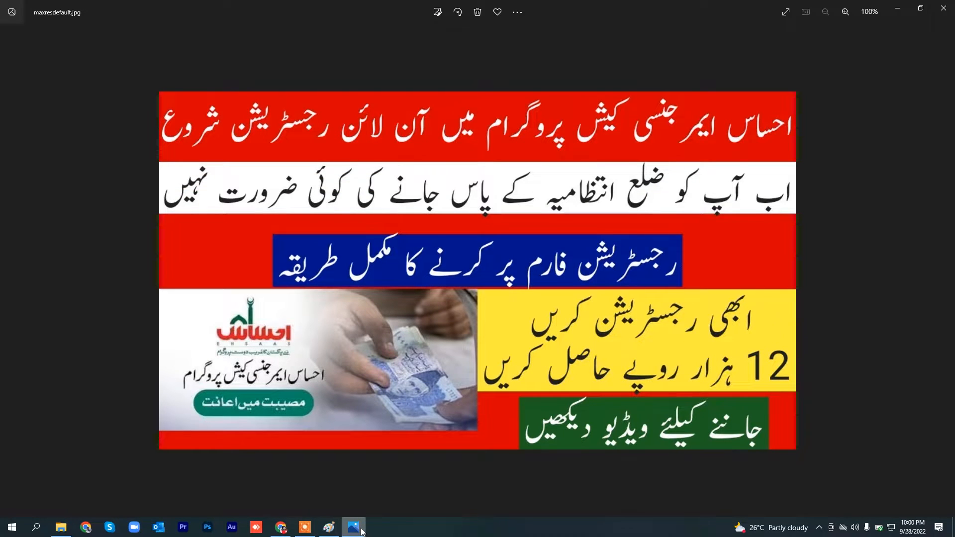
pyautogui.click(354, 528)
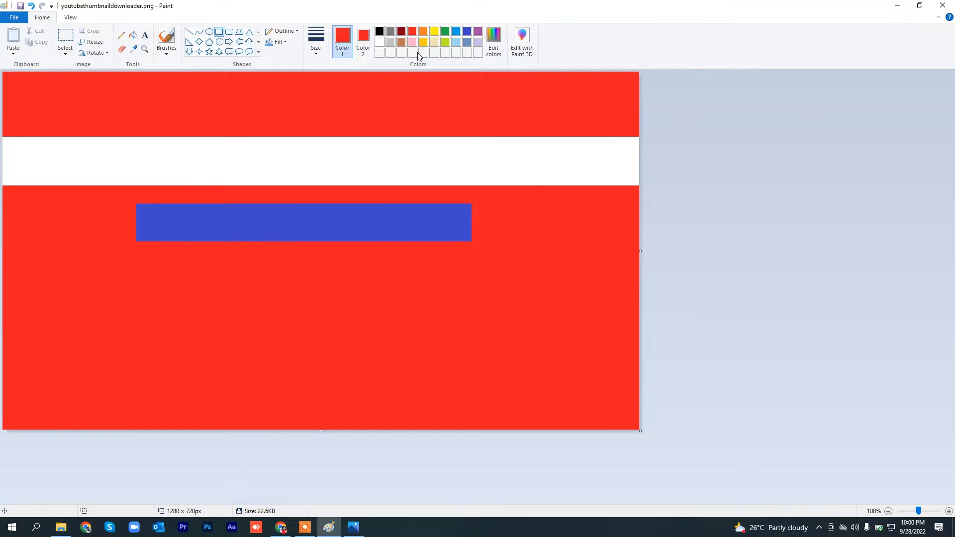
pyautogui.click(434, 31)
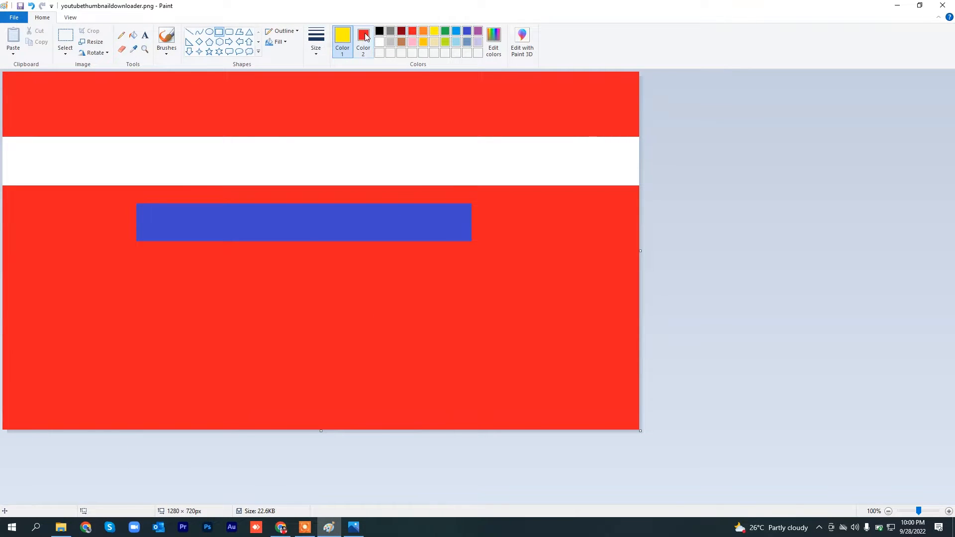
pyautogui.click(363, 43)
pyautogui.click(434, 32)
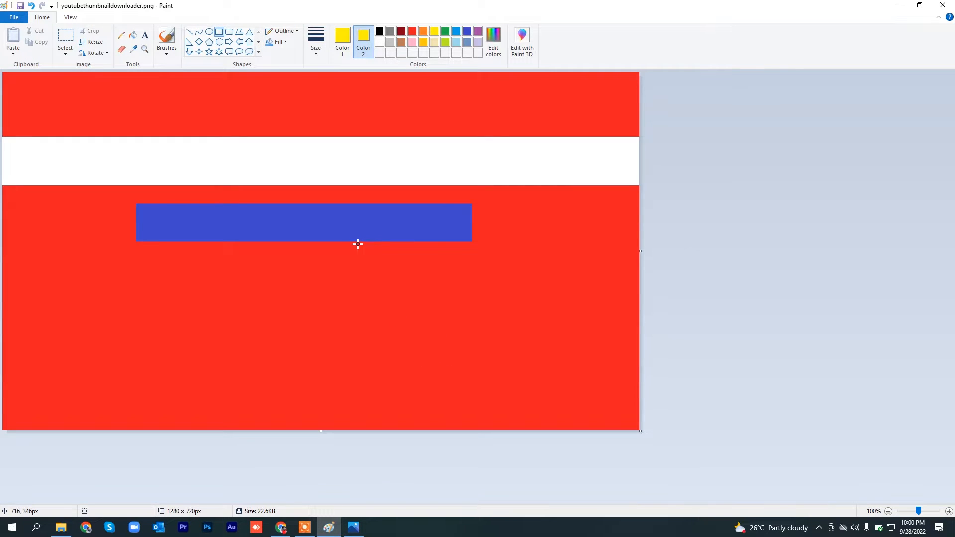
pyautogui.moveTo(357, 242); pyautogui.dragTo(639, 356)
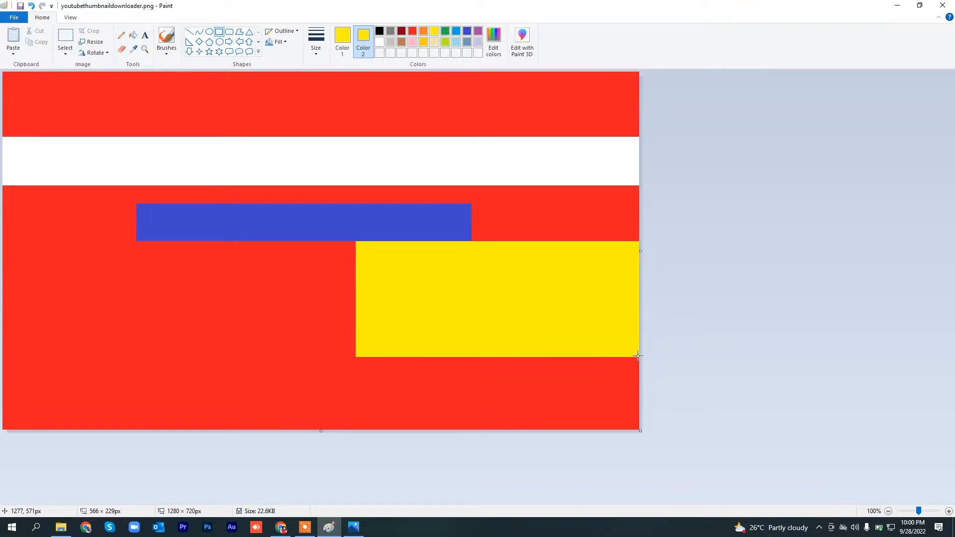
pyautogui.click(690, 309)
# Step: Set both colors to green, draw a rectangle below the yellow box down to the canvas's lower edge, and compare it with the reference
pyautogui.click(354, 532)
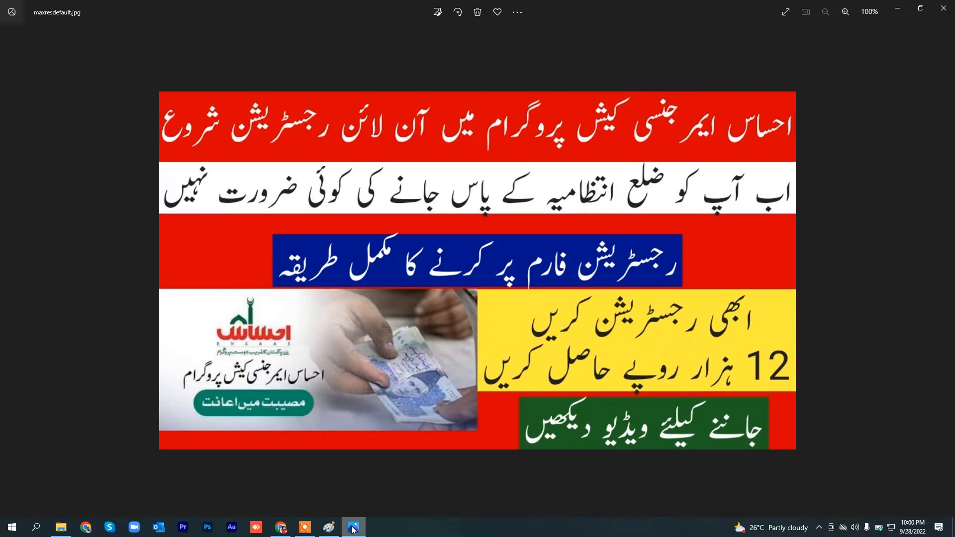
pyautogui.click(352, 530)
pyautogui.click(353, 528)
pyautogui.click(353, 528)
pyautogui.click(445, 31)
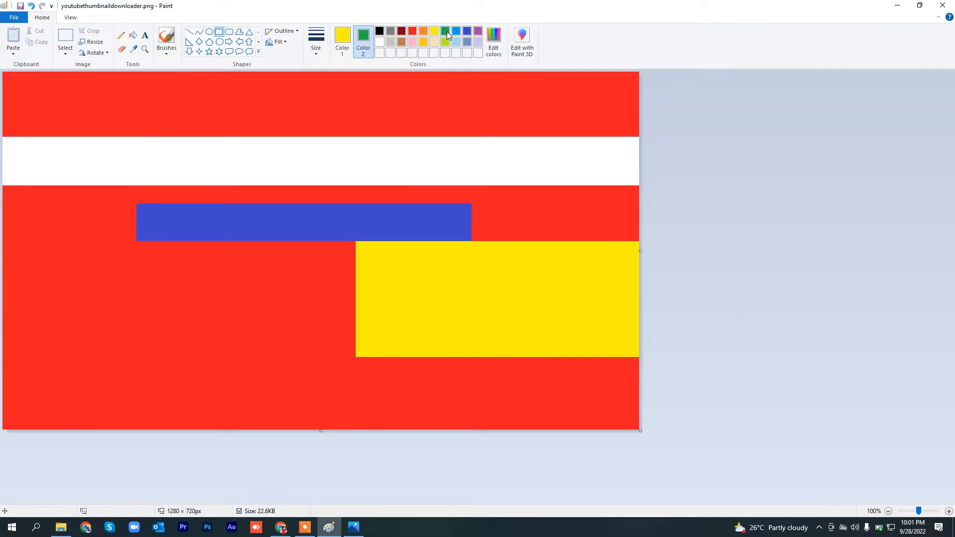
pyautogui.click(343, 42)
pyautogui.click(445, 31)
pyautogui.moveTo(373, 372); pyautogui.dragTo(618, 428)
pyautogui.click(354, 528)
pyautogui.click(353, 528)
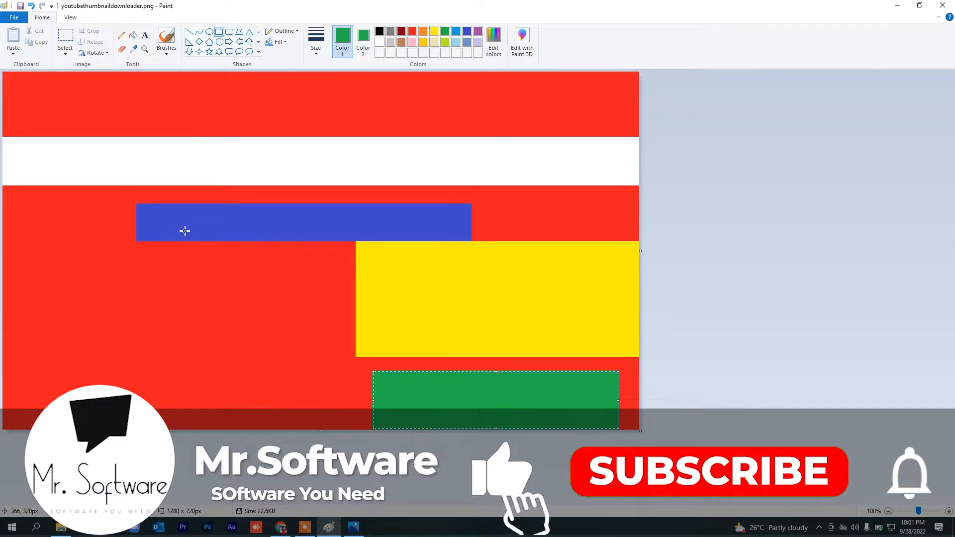
pyautogui.click(357, 530)
pyautogui.click(358, 531)
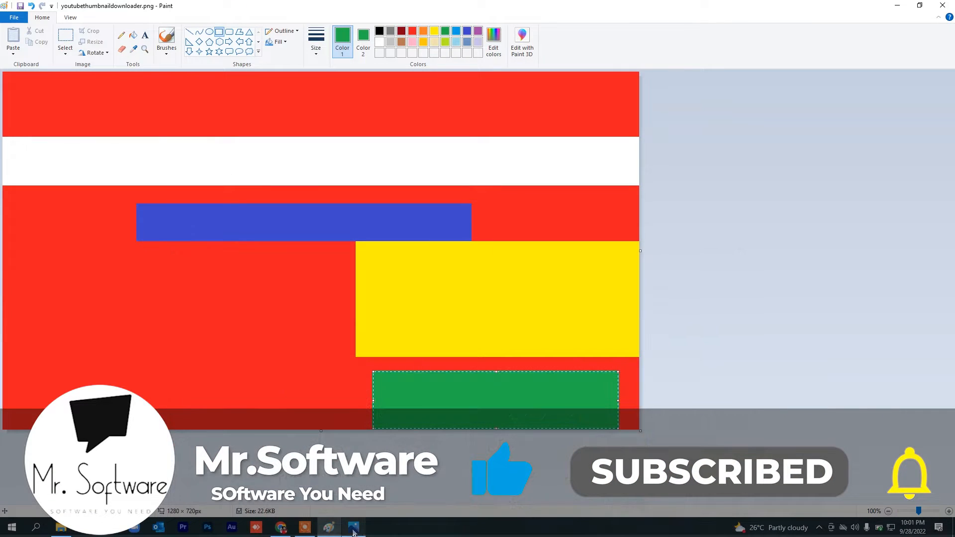
# Step: Switch to Chrome, search for "google translate", open Google Translate and choose Urdu as the source language
pyautogui.click(277, 529)
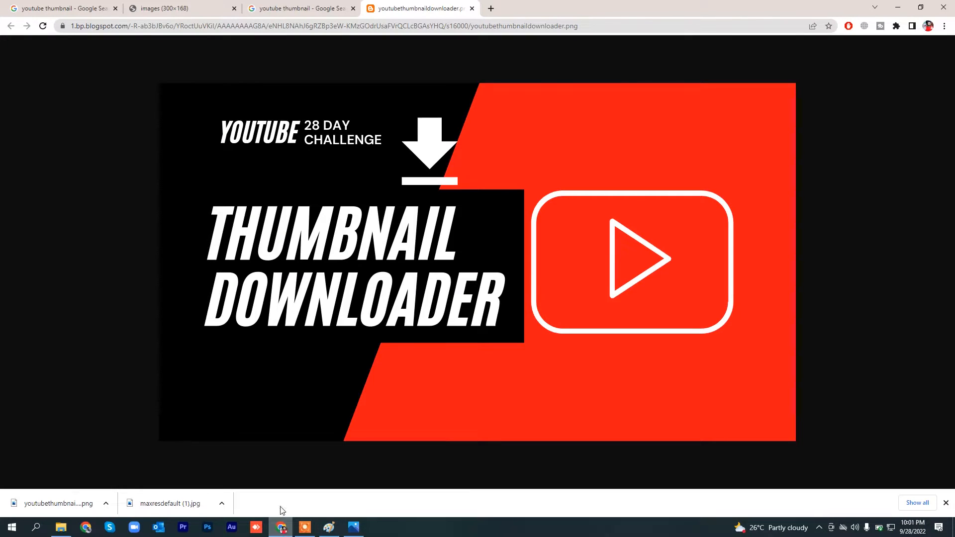
pyautogui.click(99, 5)
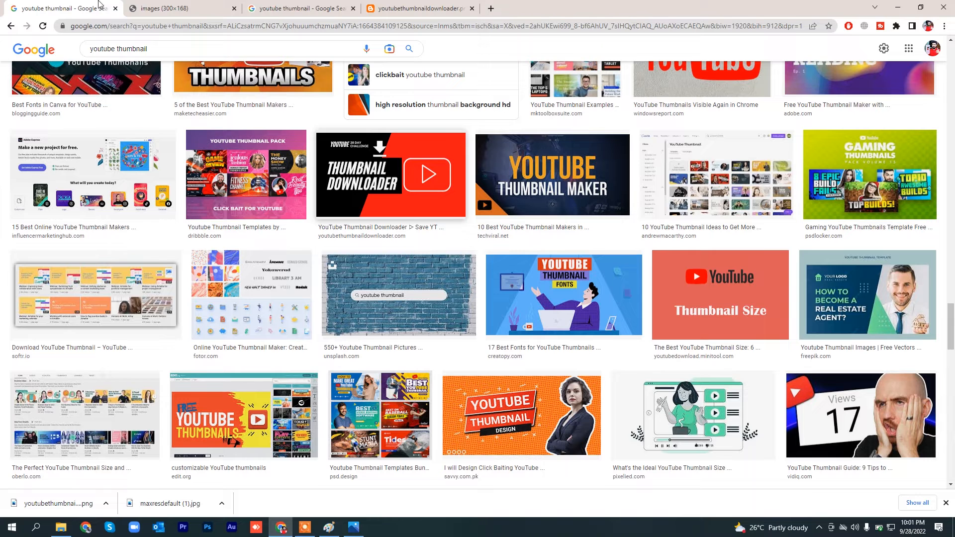
pyautogui.click(11, 26)
pyautogui.moveTo(218, 61); pyautogui.dragTo(82, 66)
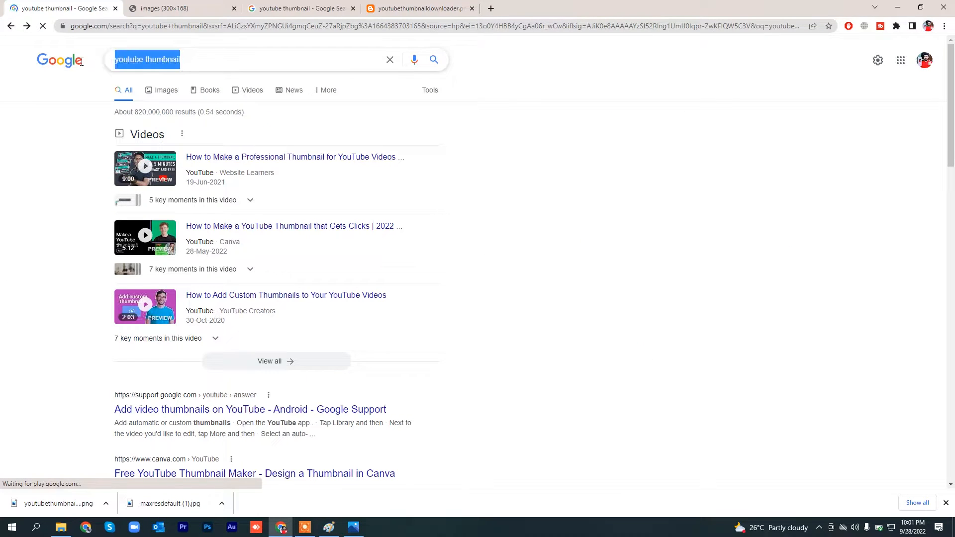
pyautogui.write('google t')
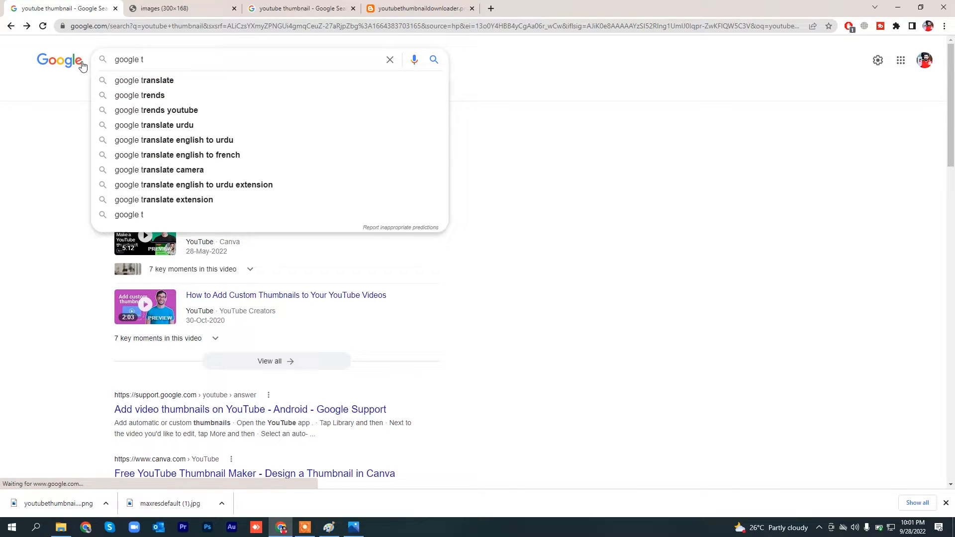
pyautogui.press('Down')
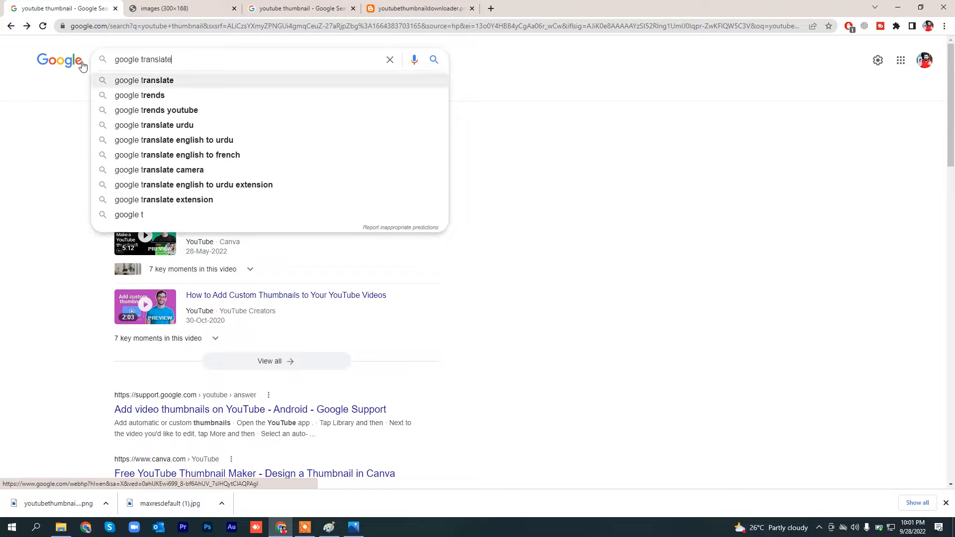
pyautogui.press('Return')
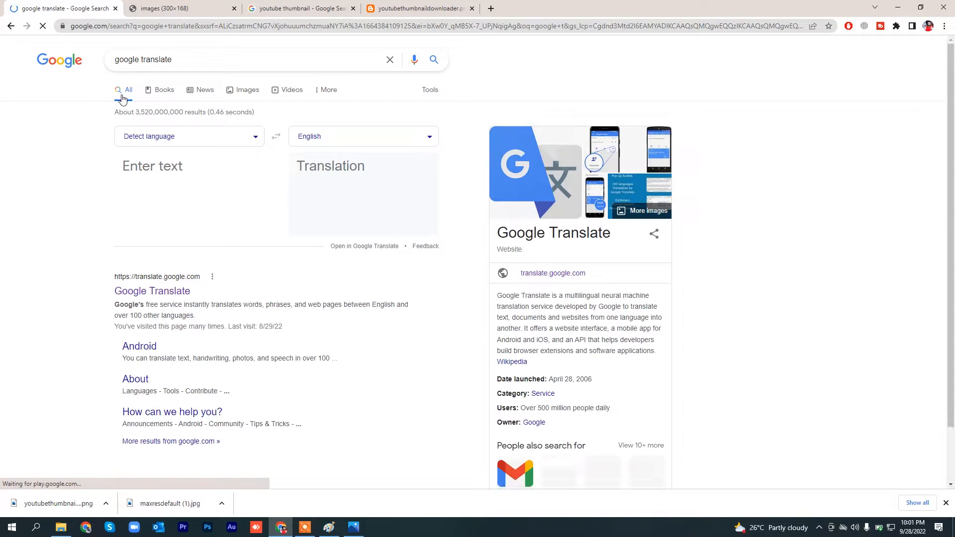
pyautogui.click(165, 293)
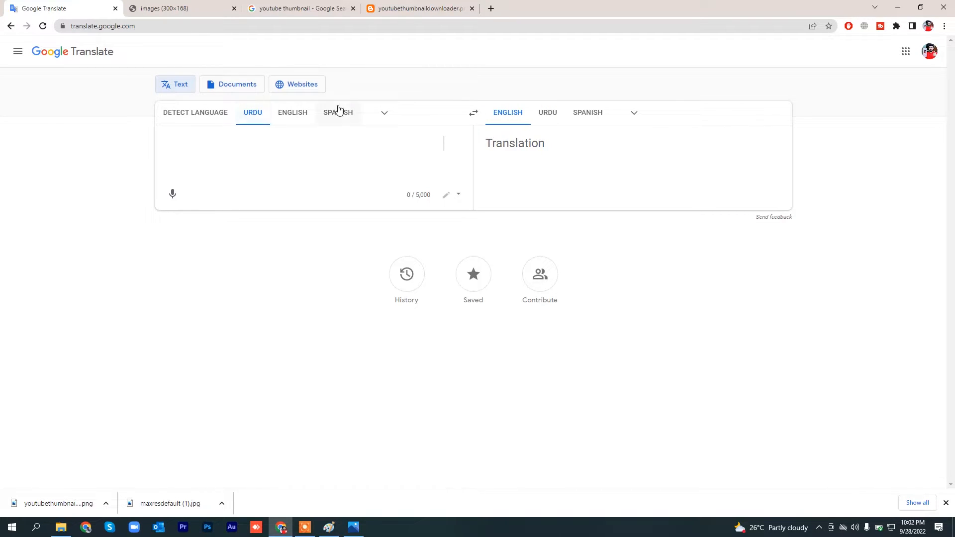
pyautogui.click(385, 115)
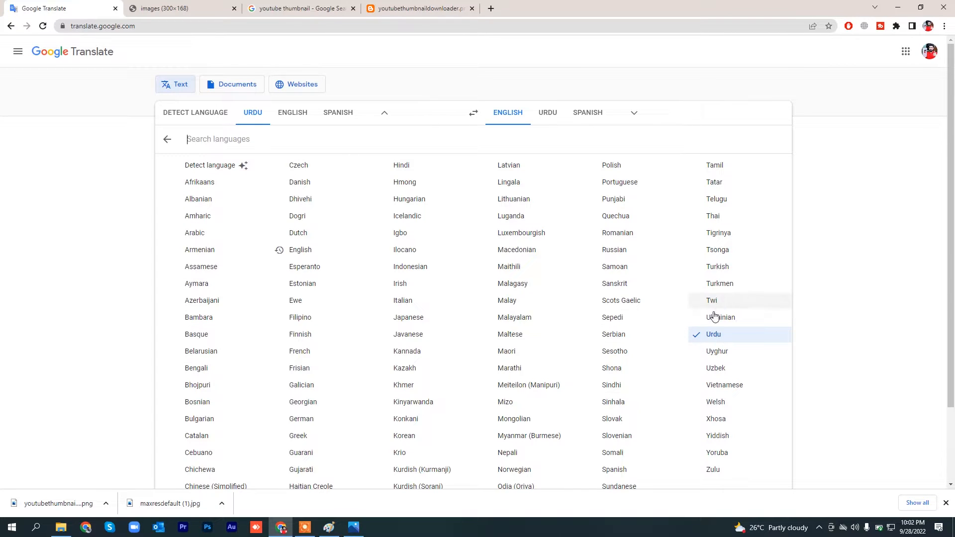
pyautogui.click(714, 336)
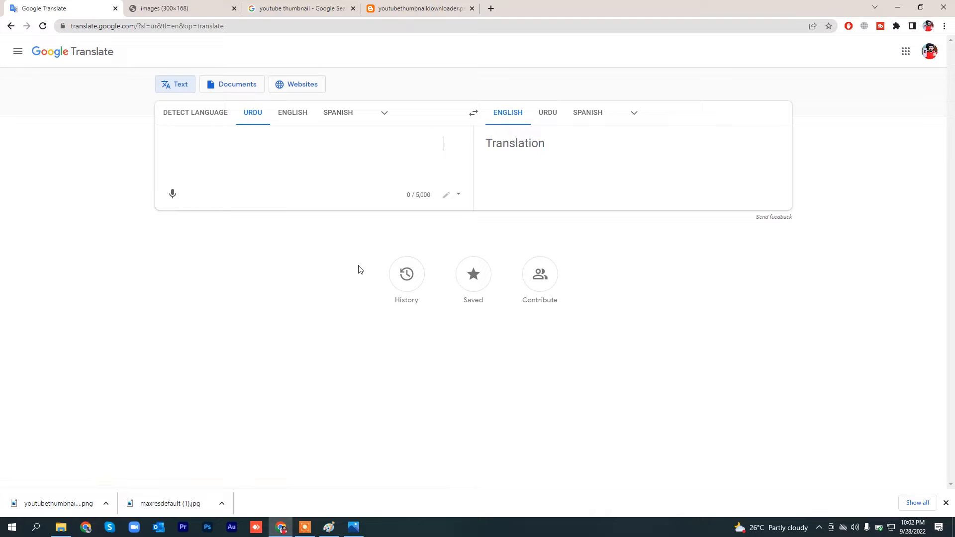
# Step: Try out Urdu voice input with a short spoken test sentence, stop the recording and clear the text
pyautogui.click(173, 195)
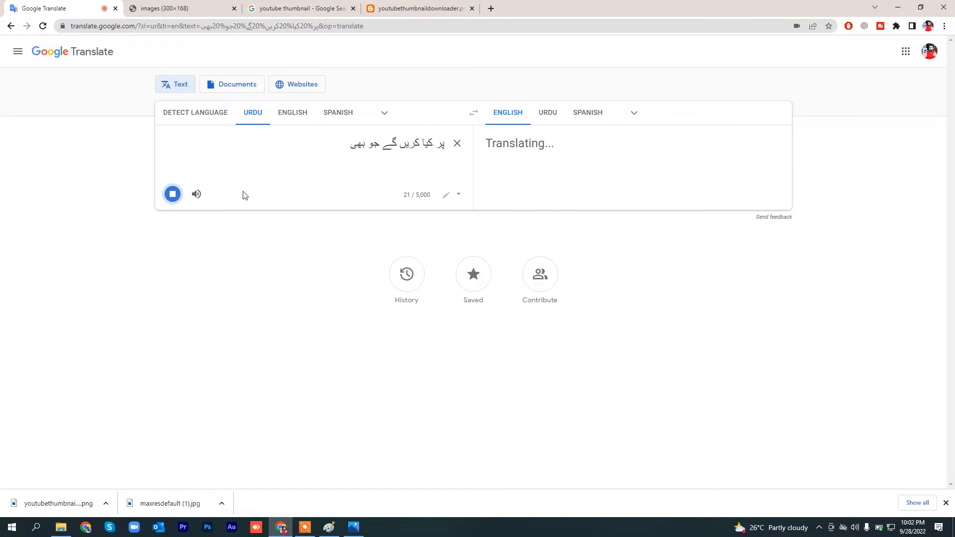
pyautogui.click(172, 195)
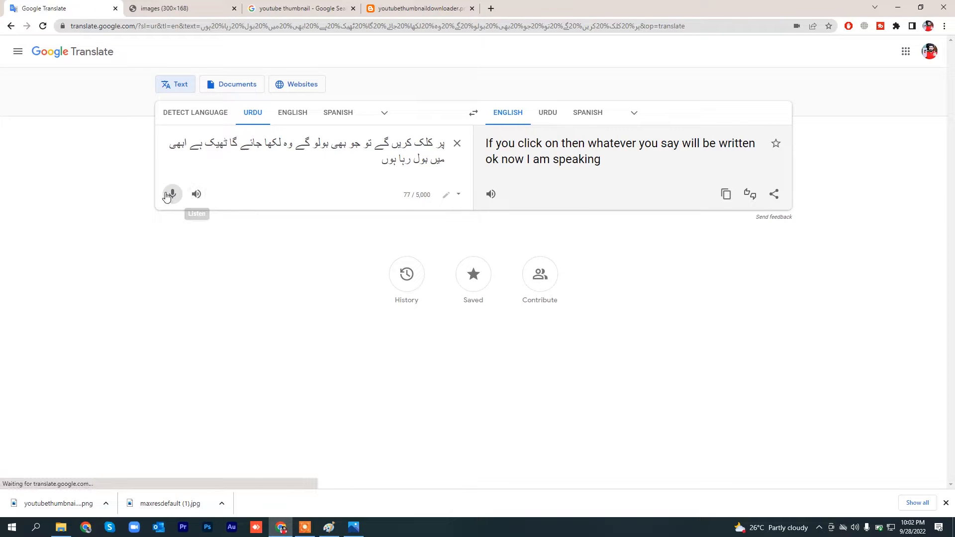
pyautogui.click(457, 143)
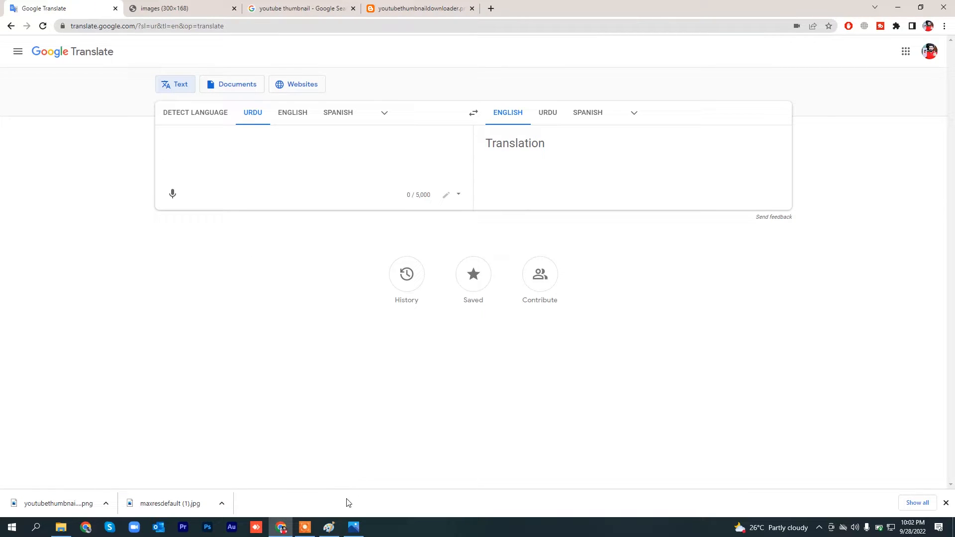
# Step: Check the headline in the reference image and dictate "احساس ایمرجنسی کیش پروگرام میں رجسٹریشن شروع" as the Urdu source text
pyautogui.click(353, 528)
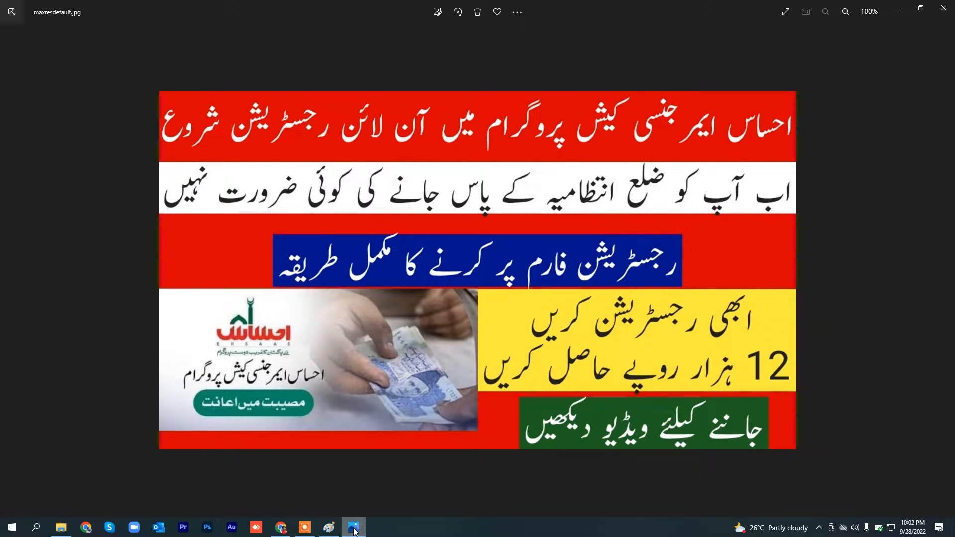
pyautogui.click(354, 528)
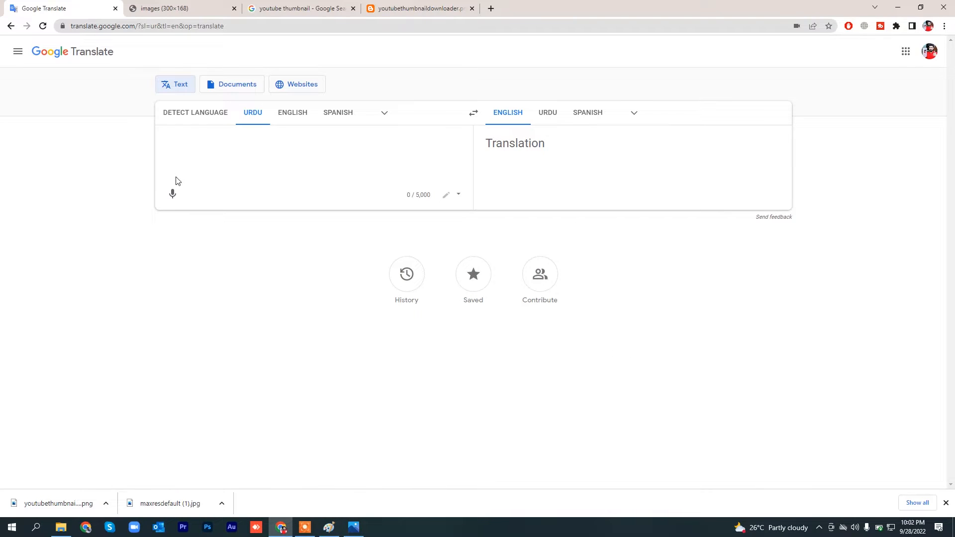
pyautogui.click(173, 194)
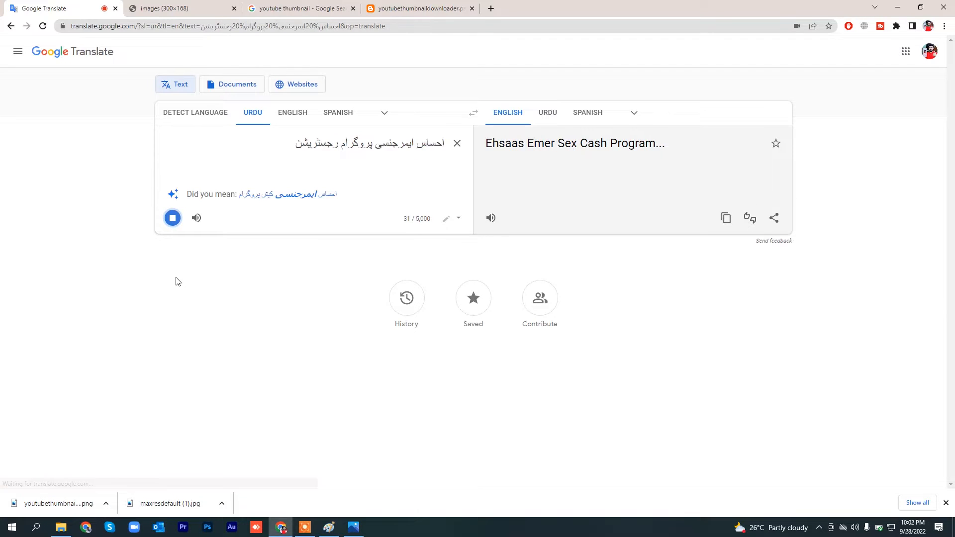
pyautogui.click(172, 194)
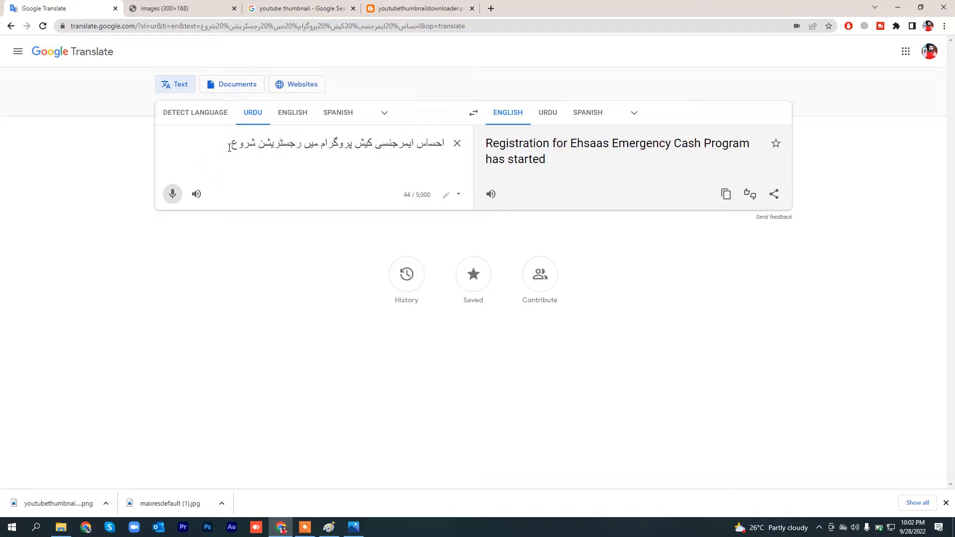
# Step: Select the whole dictated Urdu headline in the source text and copy it
pyautogui.moveTo(229, 147); pyautogui.dragTo(479, 141)
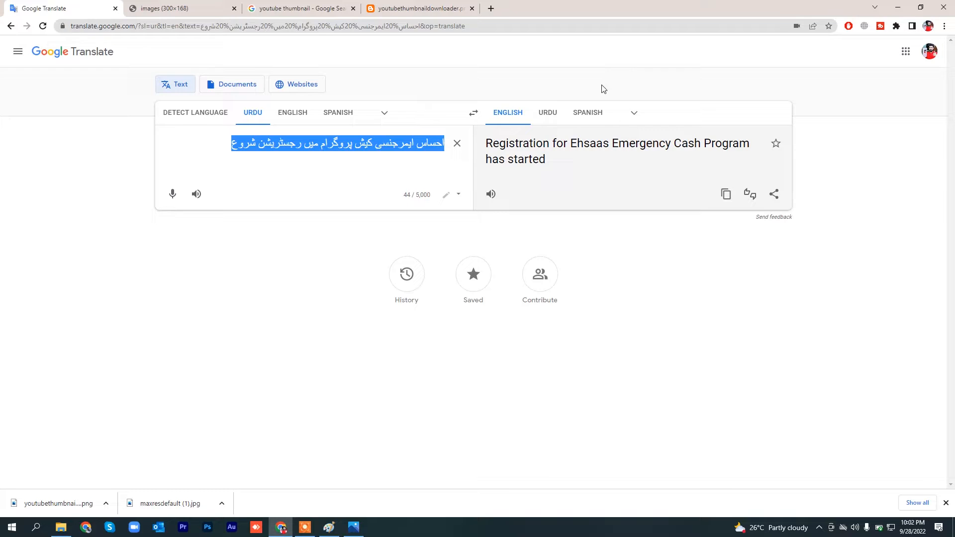
pyautogui.click(247, 153)
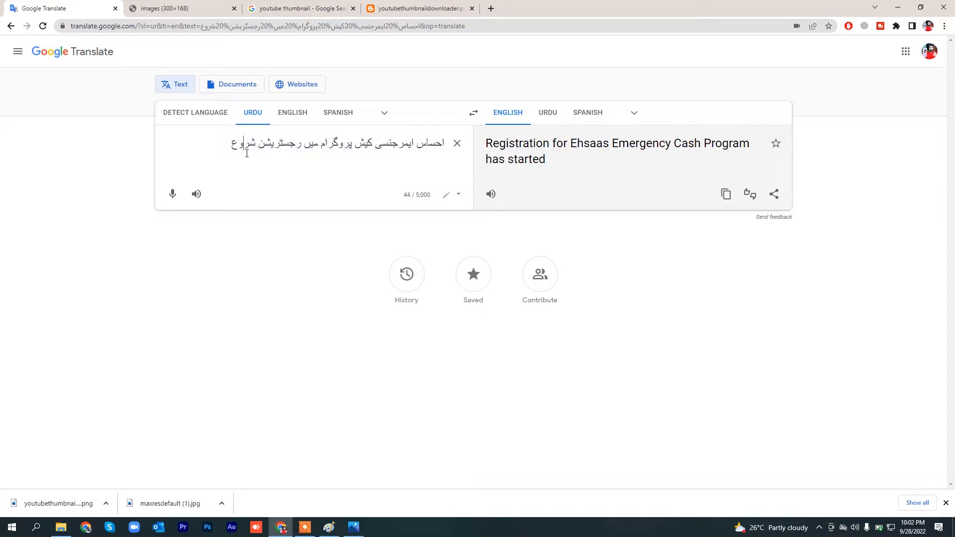
pyautogui.moveTo(228, 146); pyautogui.dragTo(517, 92)
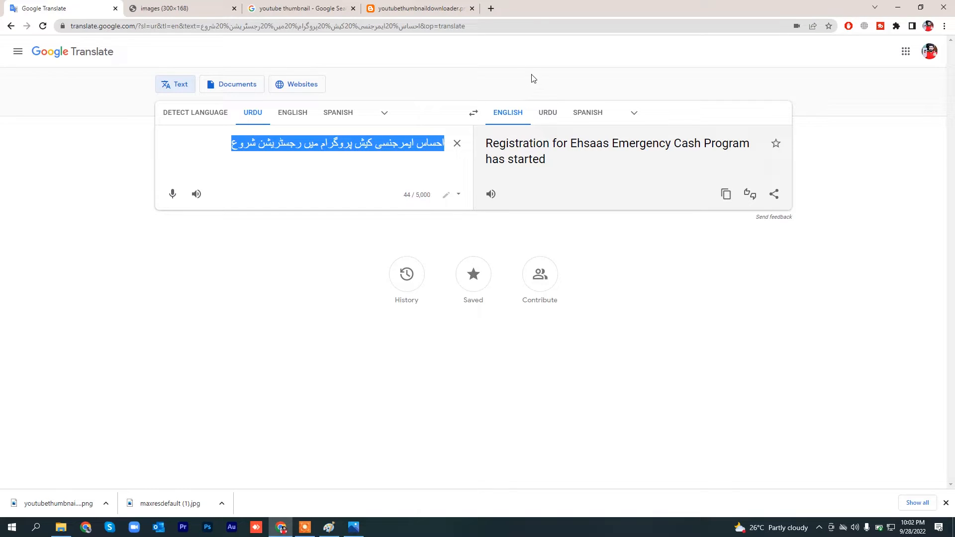
pyautogui.click(230, 146)
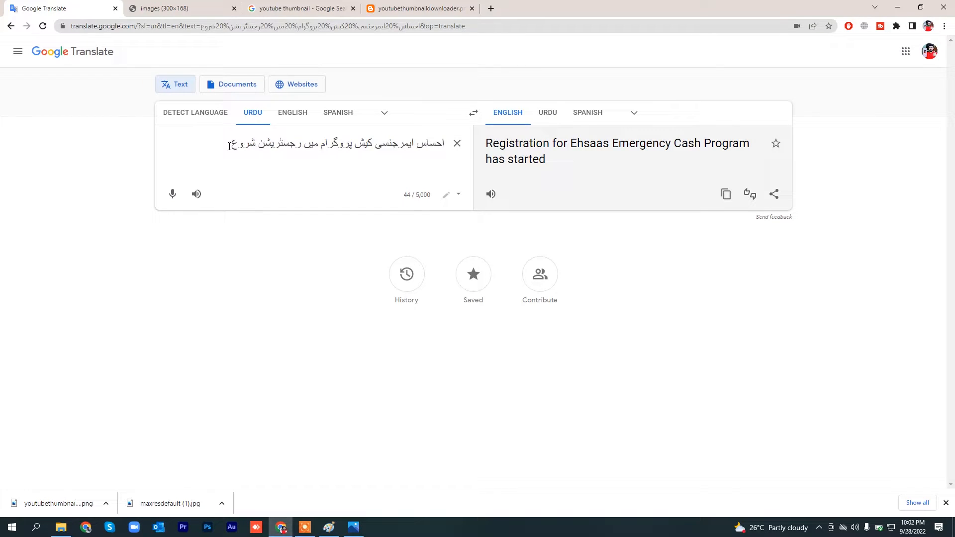
pyautogui.tripleClick(229, 146)
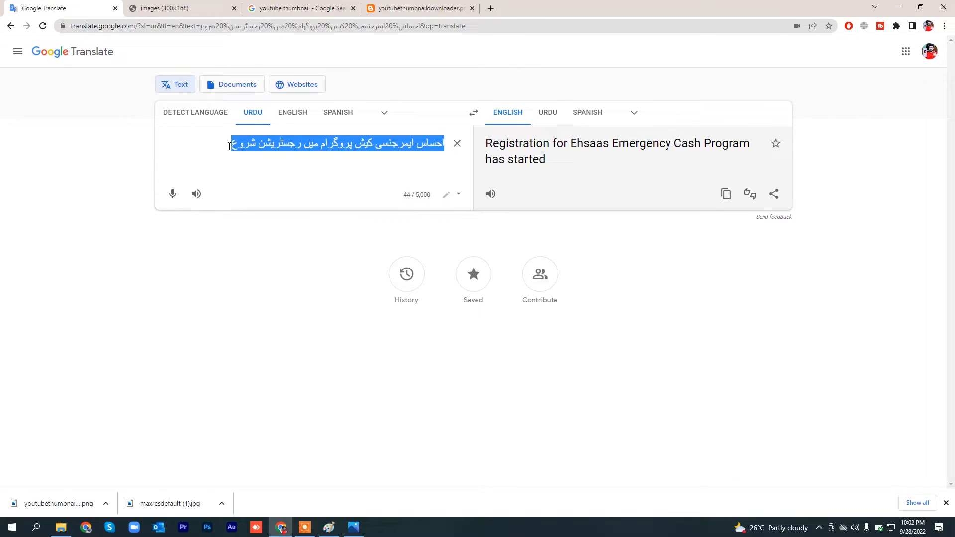
pyautogui.rightClick(329, 143)
pyautogui.click(351, 175)
# Step: Switch to Paint, place a text box in the upper red band, paste the Urdu headline and enlarge the box to about 337 × 68 px
pyautogui.click(329, 526)
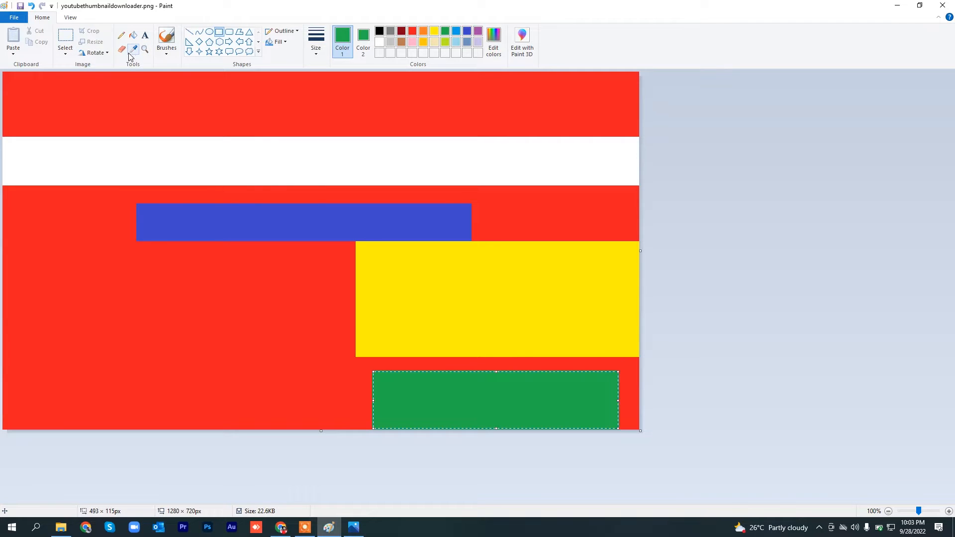
pyautogui.click(145, 36)
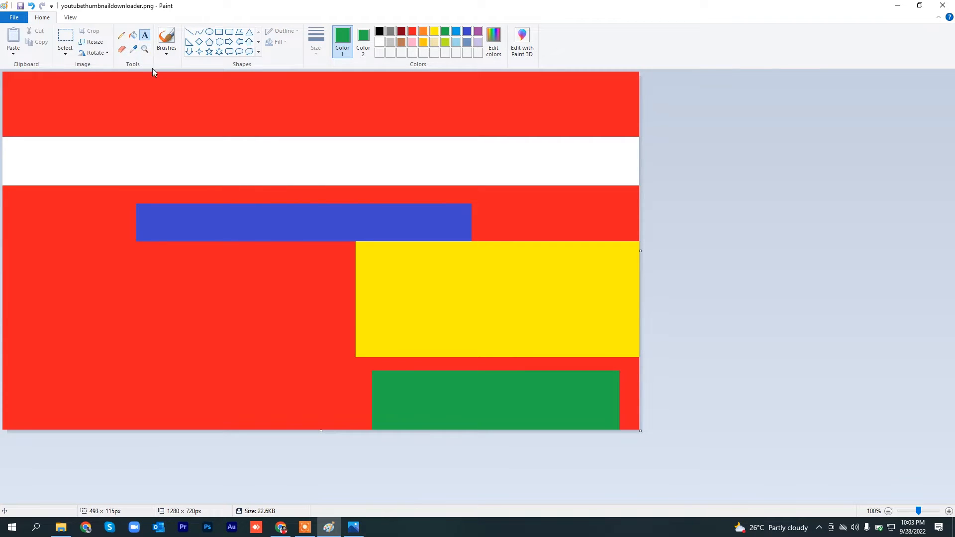
pyautogui.click(116, 102)
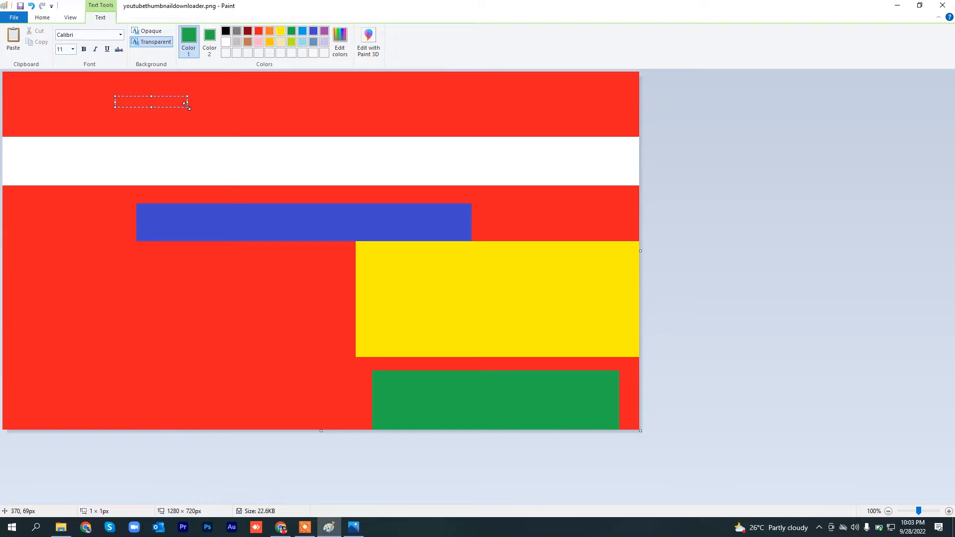
pyautogui.hotkey('ctrl', 'v')
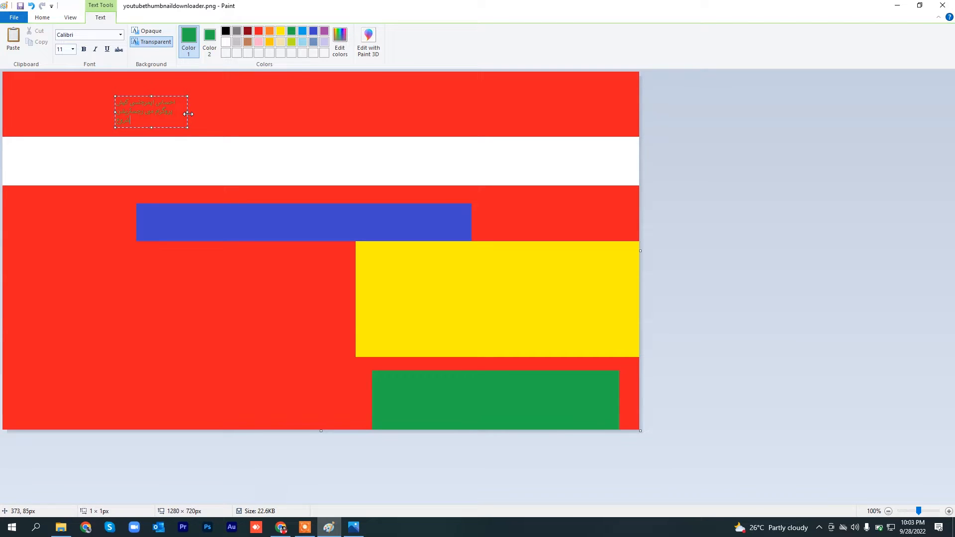
pyautogui.moveTo(188, 114); pyautogui.dragTo(281, 110)
# Step: Select all of the pasted headline text and set its font size to 72
pyautogui.rightClick(231, 119)
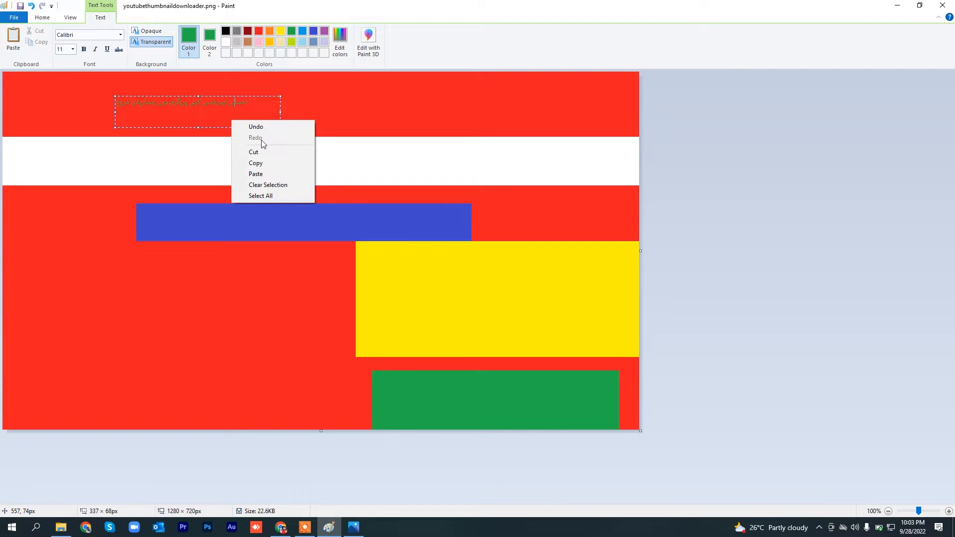
pyautogui.click(257, 103)
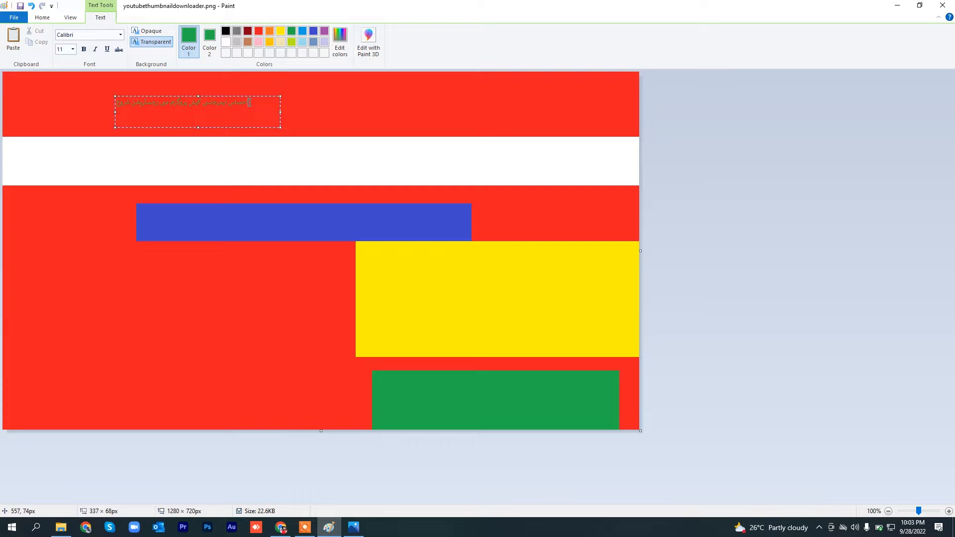
pyautogui.moveTo(250, 102)
pyautogui.mouseDown()
pyautogui.moveTo(190, 104)
pyautogui.moveTo(250, 103)
pyautogui.mouseUp()
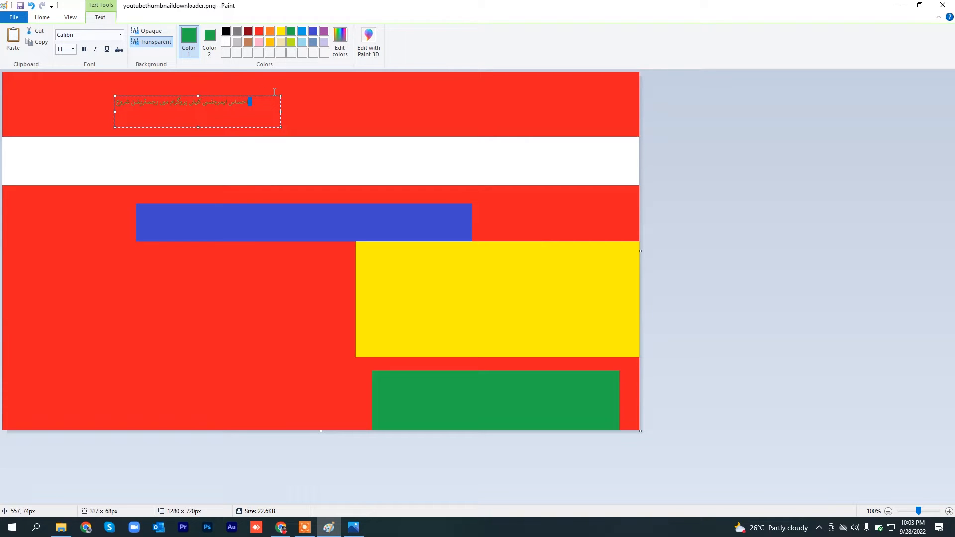
pyautogui.click(253, 106)
pyautogui.hotkey('ctrl', 'a')
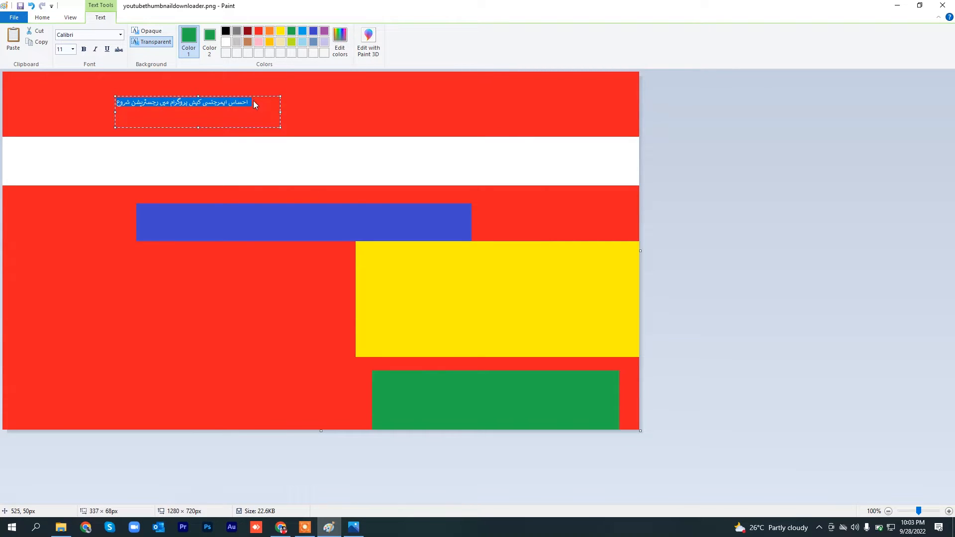
pyautogui.click(72, 49)
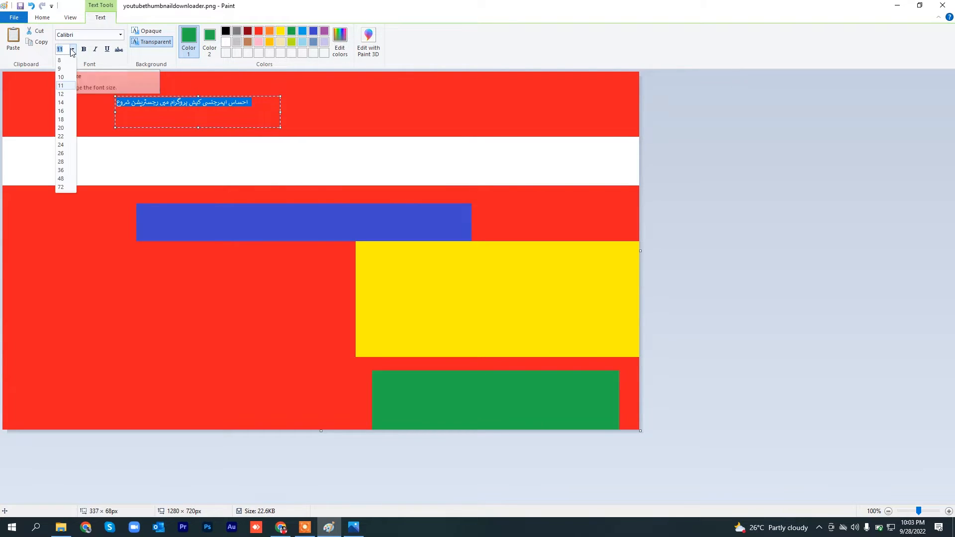
pyautogui.click(63, 187)
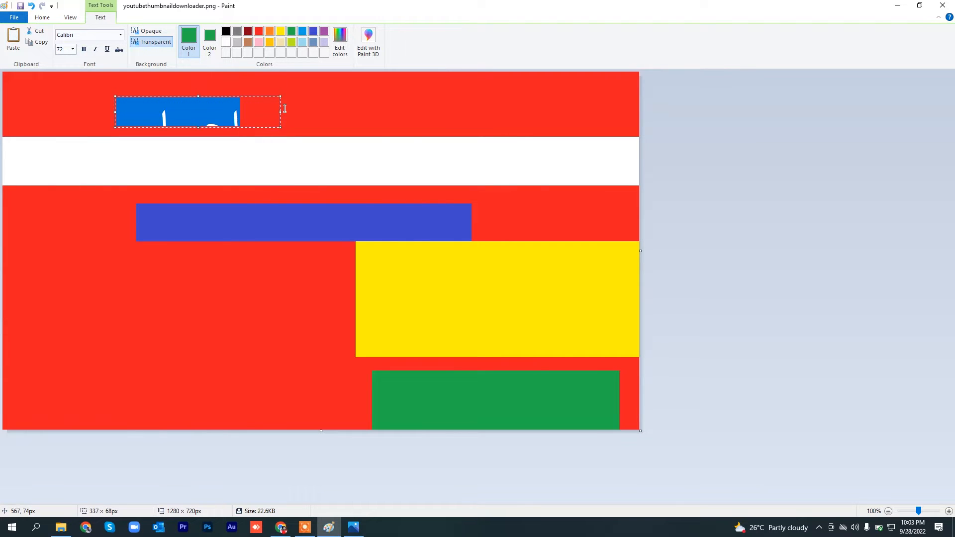
# Step: Enlarge the headline's text box to about 1228 × 132 px, move it against the canvas's right edge, and compare with the reference image
pyautogui.moveTo(288, 111); pyautogui.dragTo(615, 111)
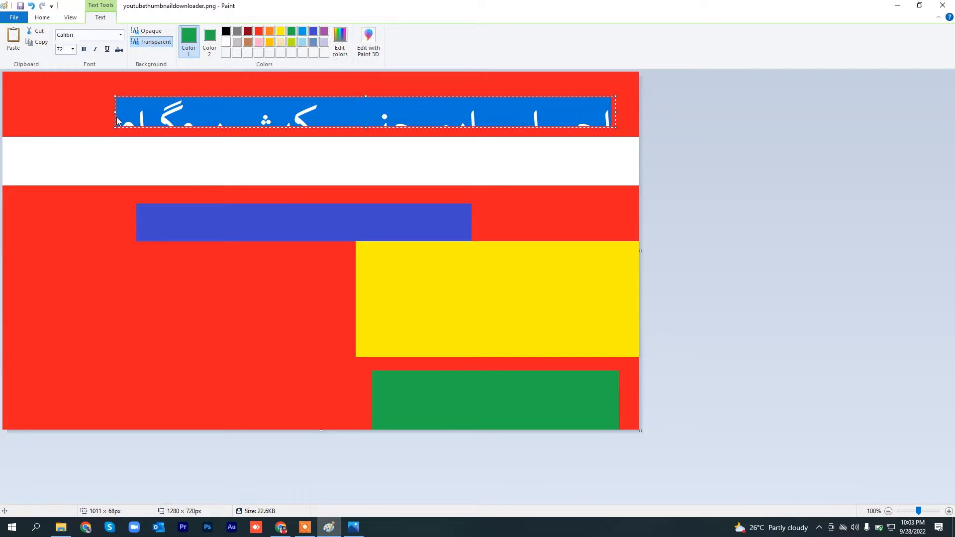
pyautogui.moveTo(113, 111); pyautogui.dragTo(7, 105)
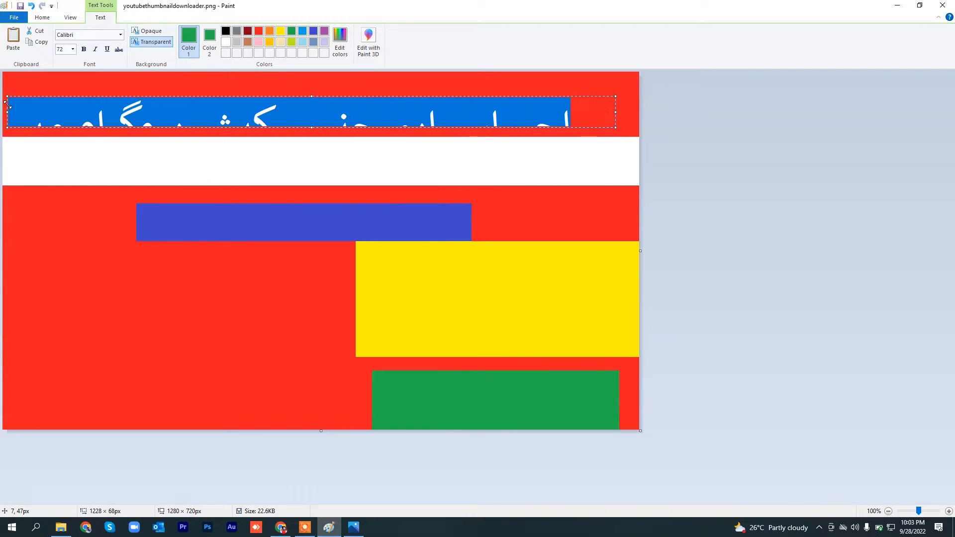
pyautogui.moveTo(312, 96); pyautogui.dragTo(313, 75)
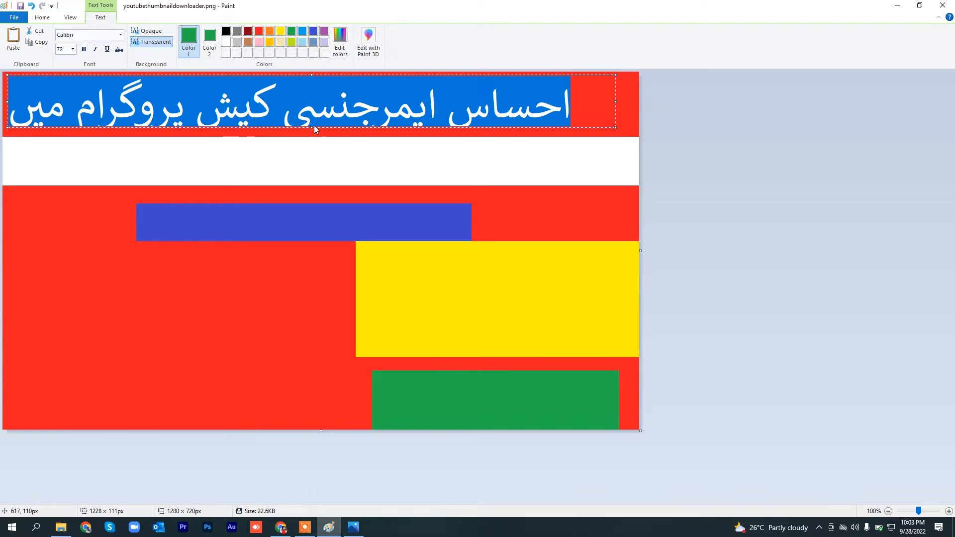
pyautogui.moveTo(309, 128); pyautogui.dragTo(309, 139)
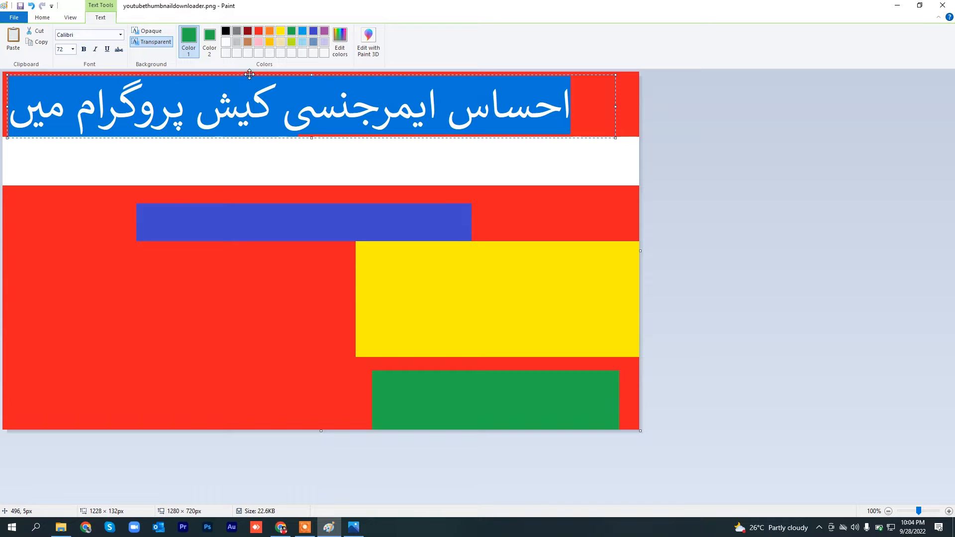
pyautogui.moveTo(250, 74); pyautogui.dragTo(277, 75)
pyautogui.click(280, 105)
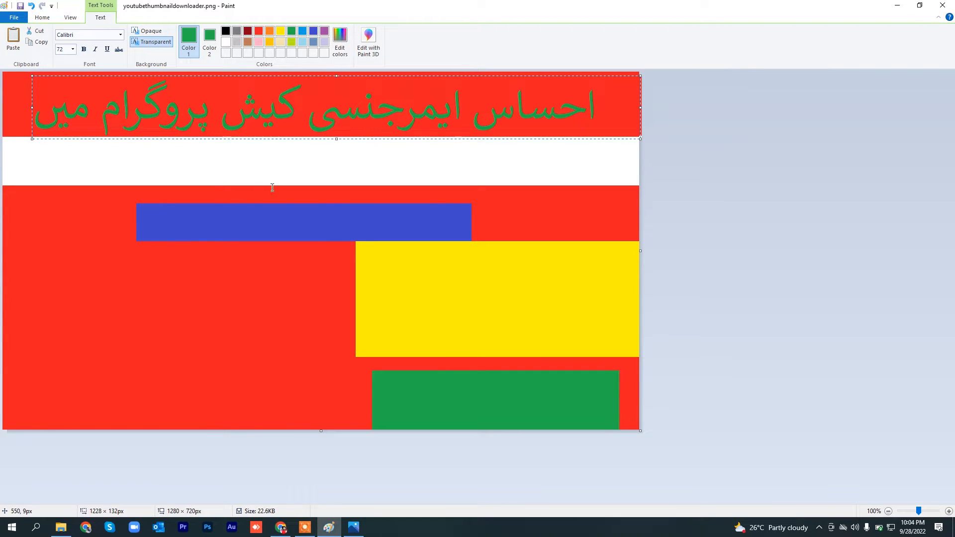
pyautogui.click(357, 530)
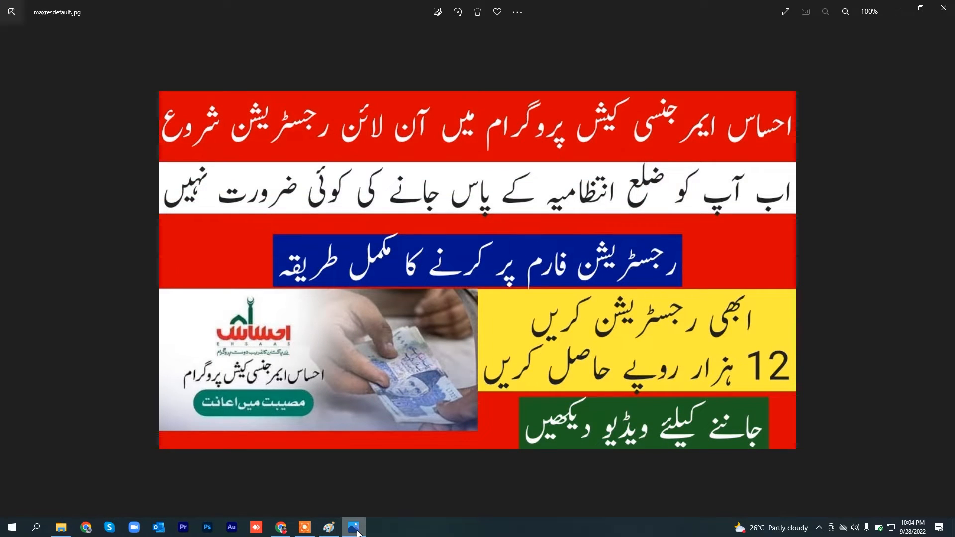
# Step: Switch back to Paint, recolour the whole headline in the upper red band white and commit it to the canvas
pyautogui.click(358, 533)
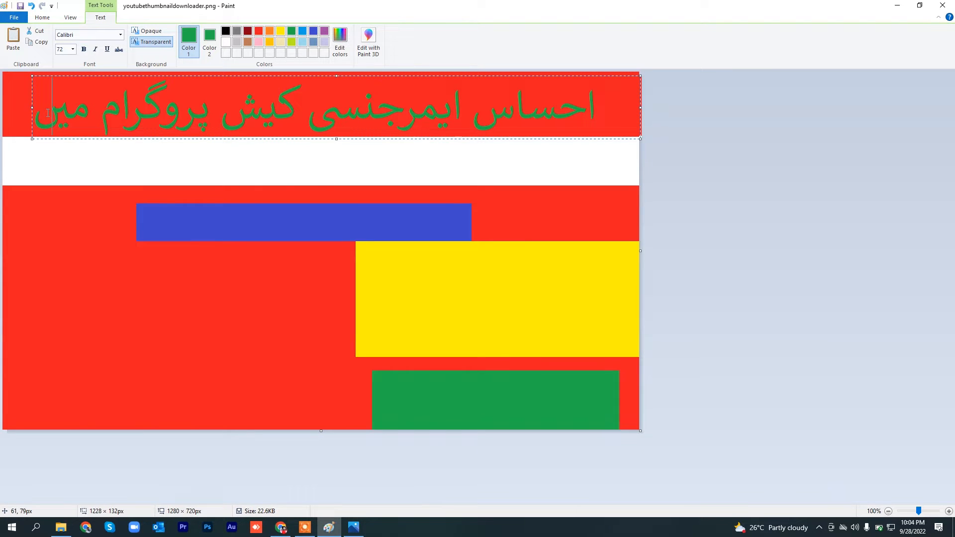
pyautogui.hotkey('ctrl', 'a')
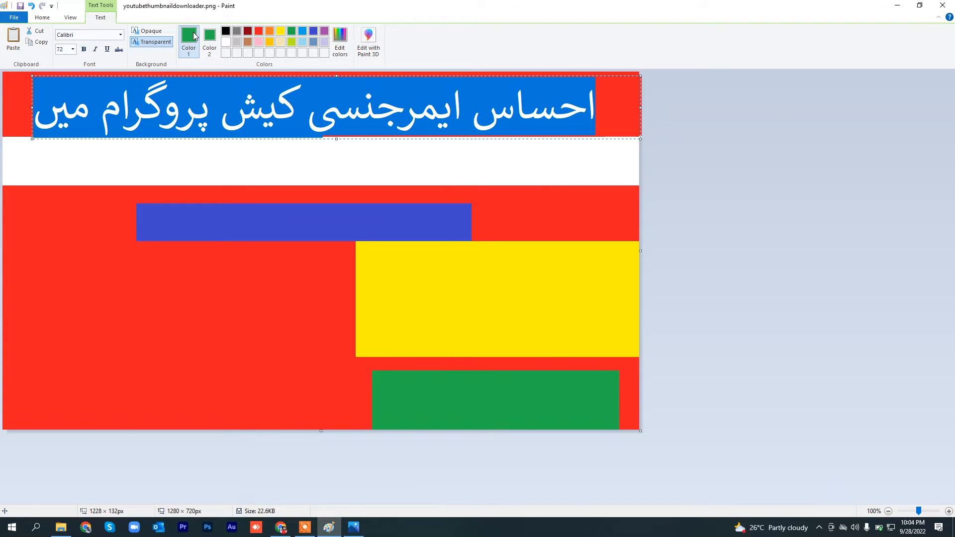
pyautogui.click(225, 43)
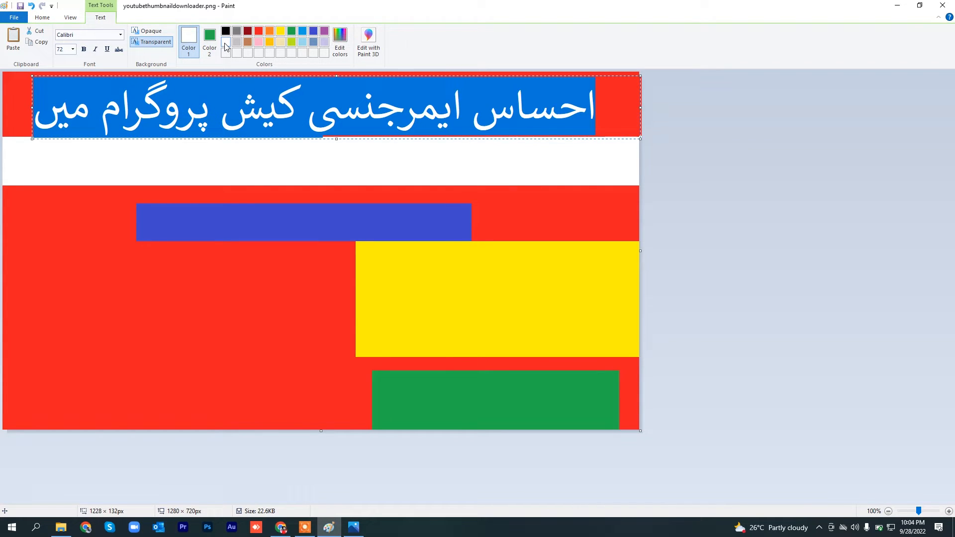
pyautogui.click(229, 98)
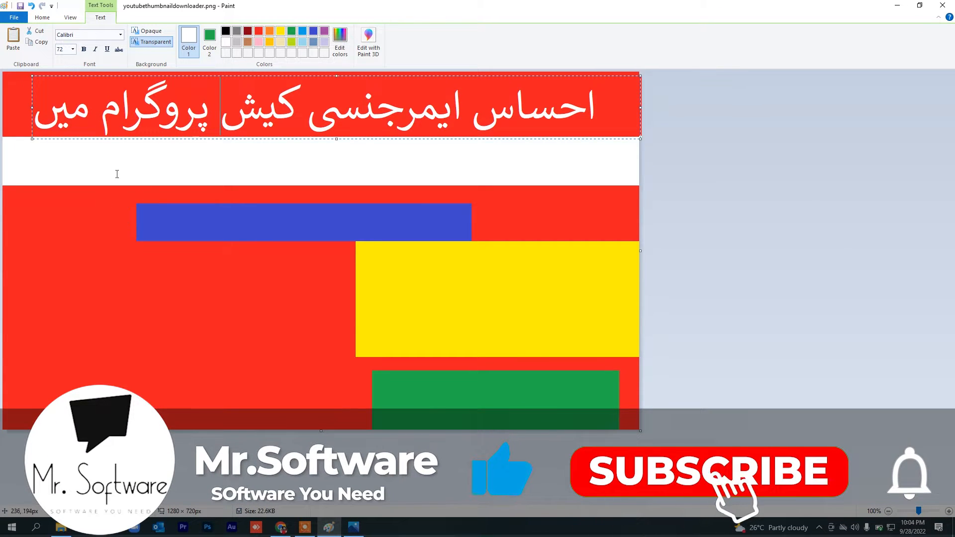
pyautogui.click(89, 218)
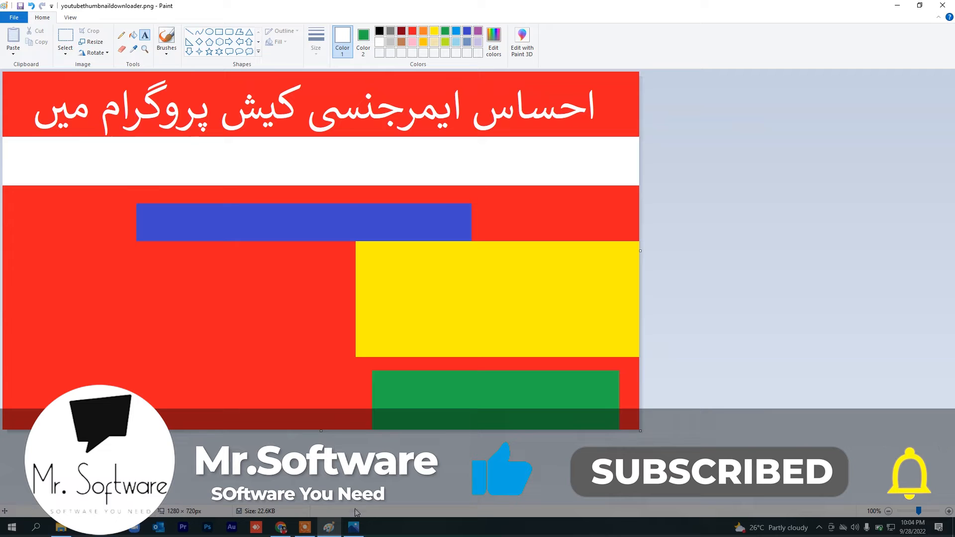
# Step: Check the reference image's next line, switch to Google Translate and clear the old Urdu source text
pyautogui.click(352, 530)
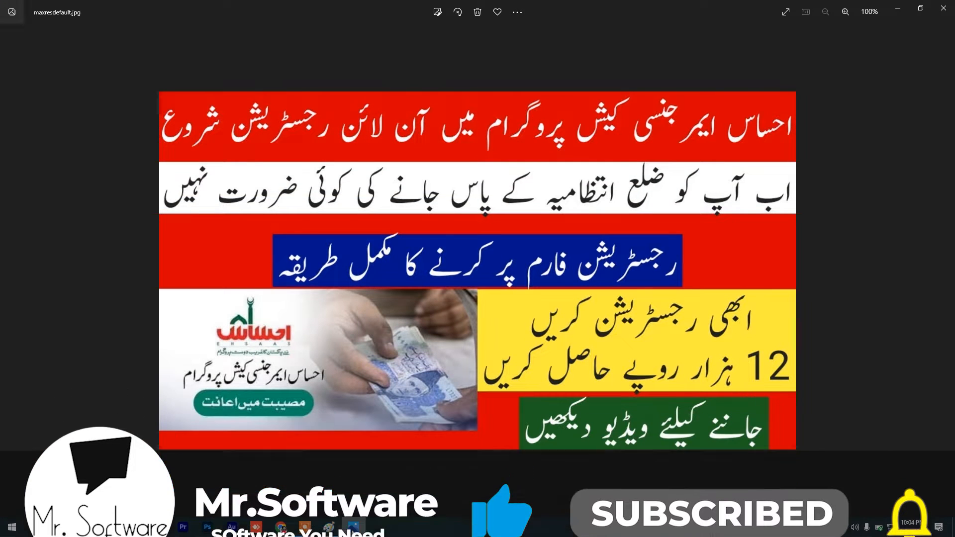
pyautogui.click(352, 531)
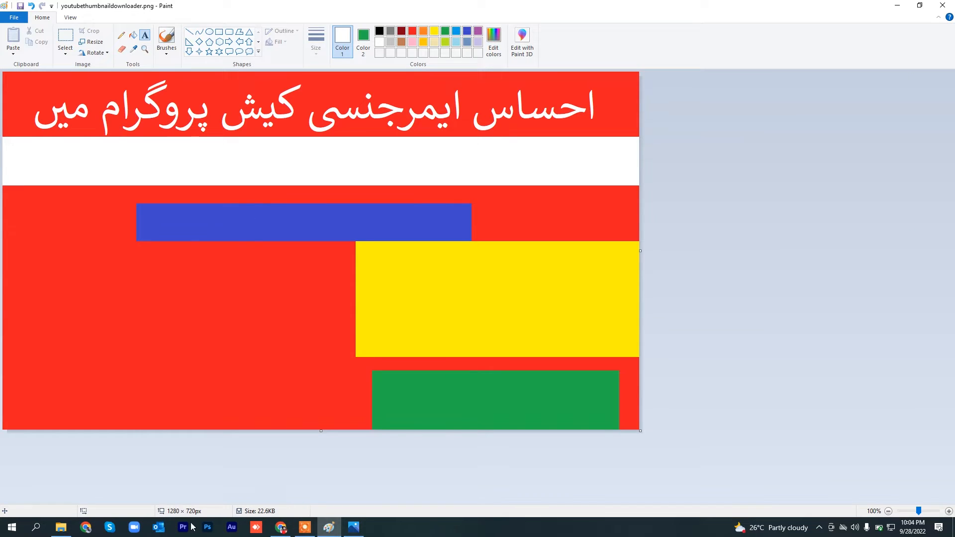
pyautogui.click(288, 531)
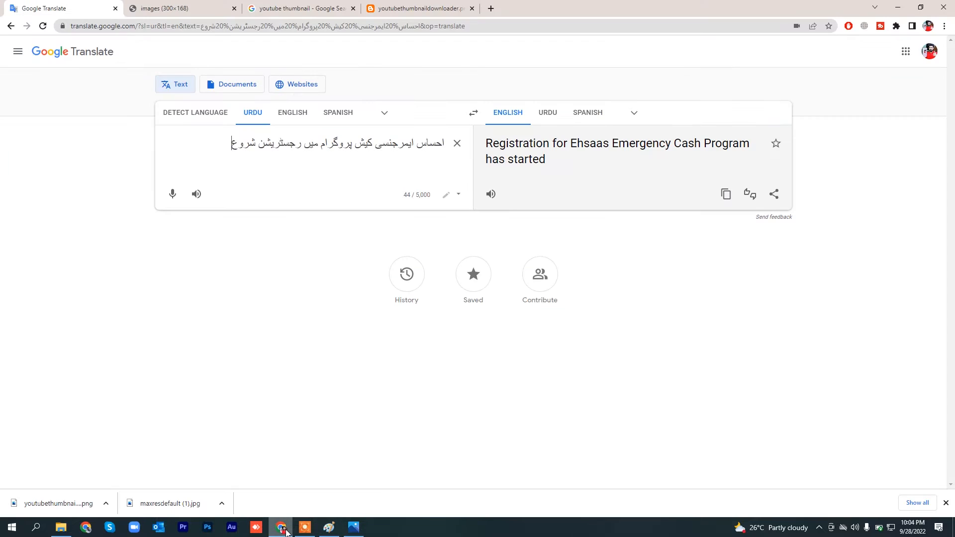
pyautogui.hotkey('ctrl', 'a')
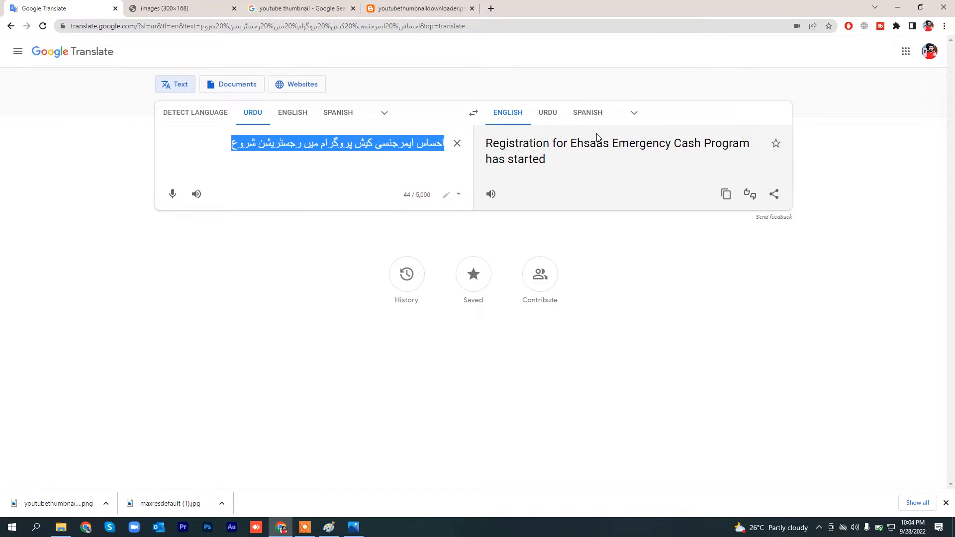
pyautogui.press('BackSpace')
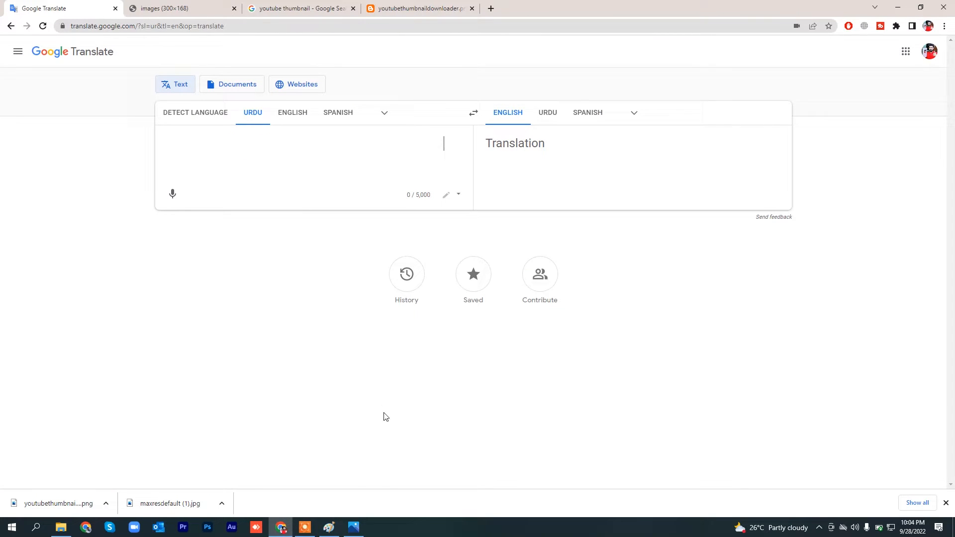
# Step: Recheck the reference, dictate "اب آپ کو ضلع انتظامیہ کے پاس جانے کی ضرورت نہیں ہے" as Urdu source text, and copy it
pyautogui.click(352, 527)
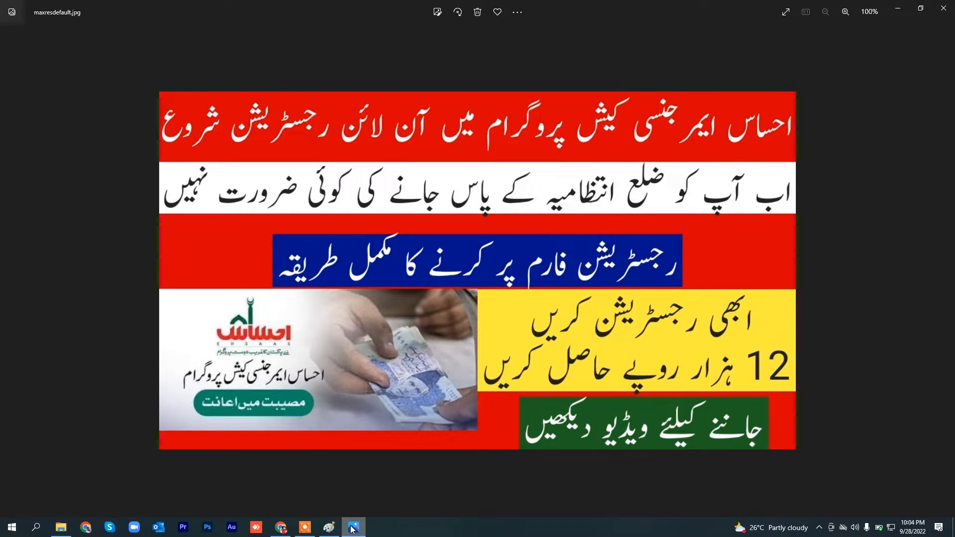
pyautogui.click(354, 528)
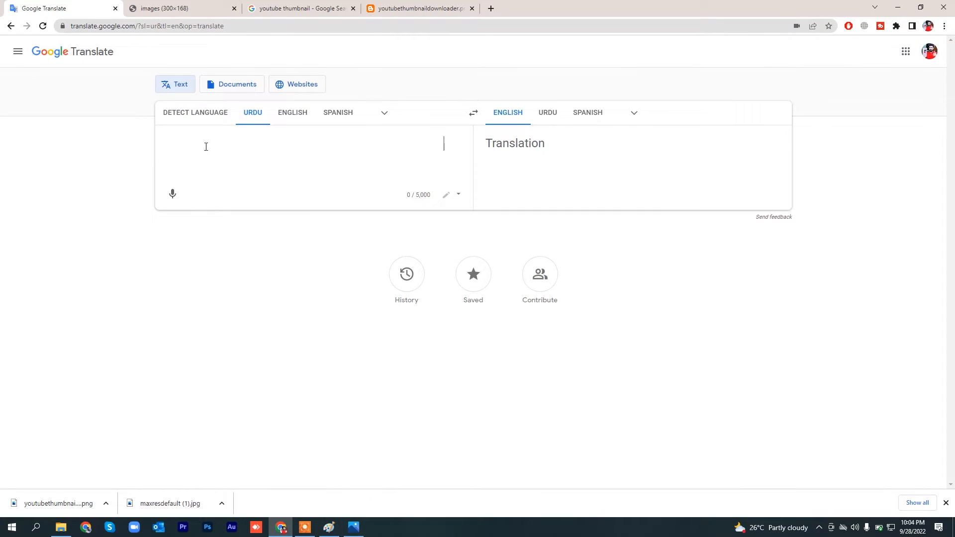
pyautogui.click(172, 194)
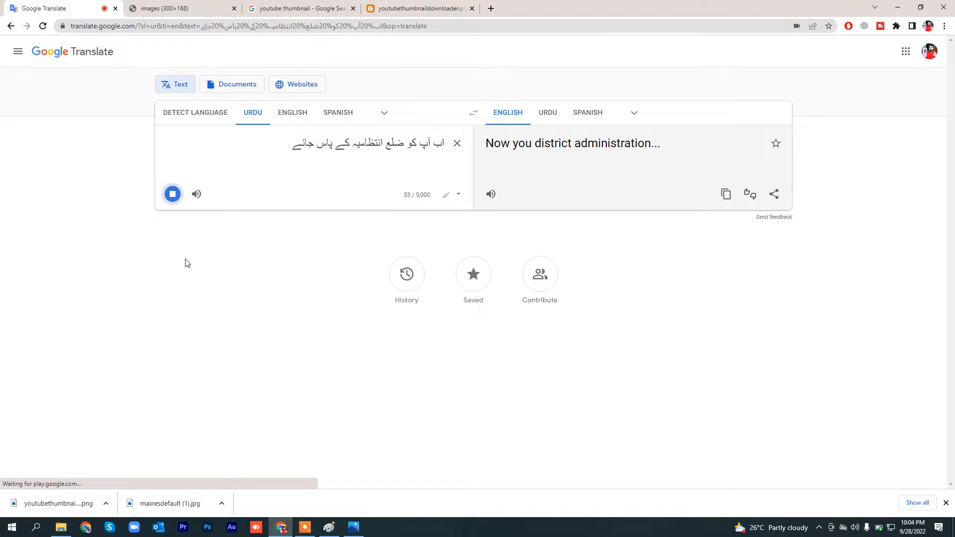
pyautogui.click(179, 193)
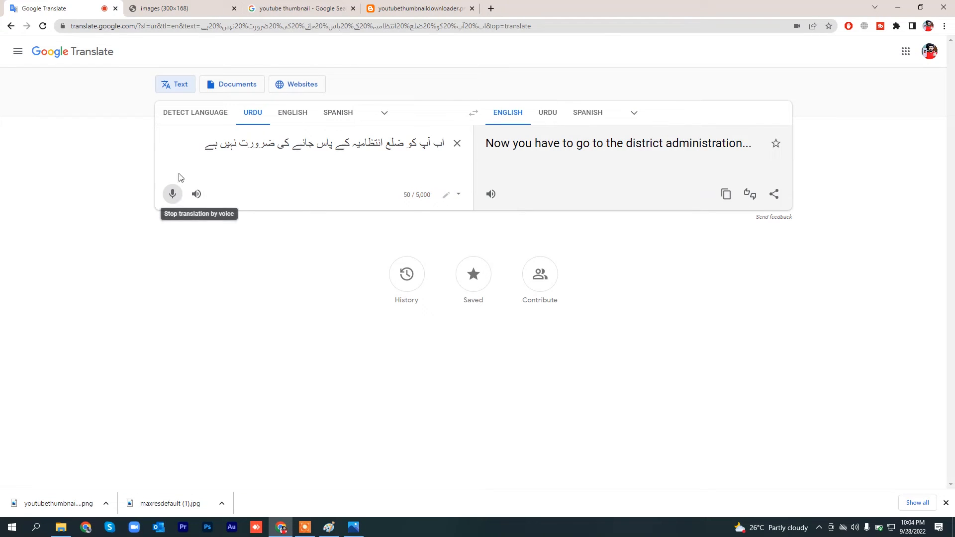
pyautogui.moveTo(192, 150); pyautogui.dragTo(477, 96)
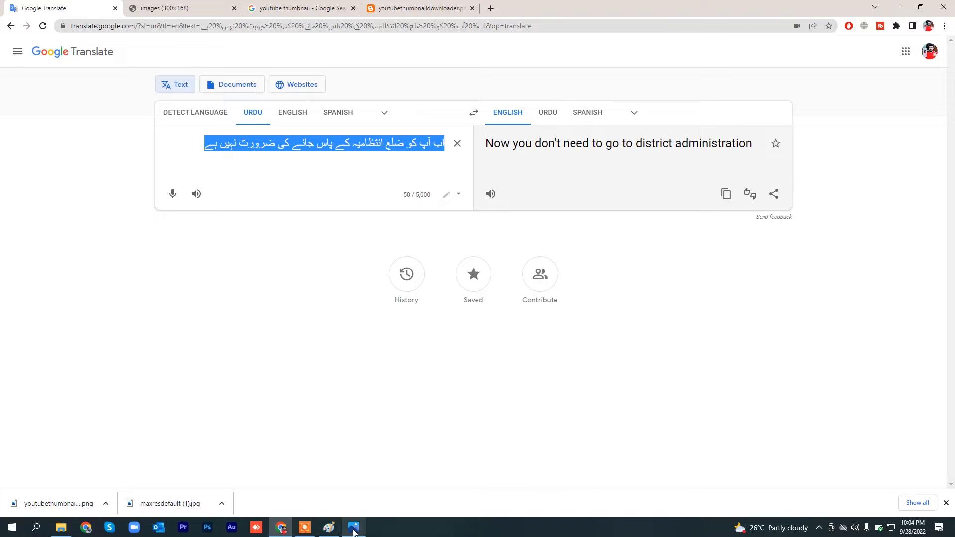
# Step: Switch to Paint and paste the copied Urdu line into a new text box at the white band
pyautogui.click(329, 527)
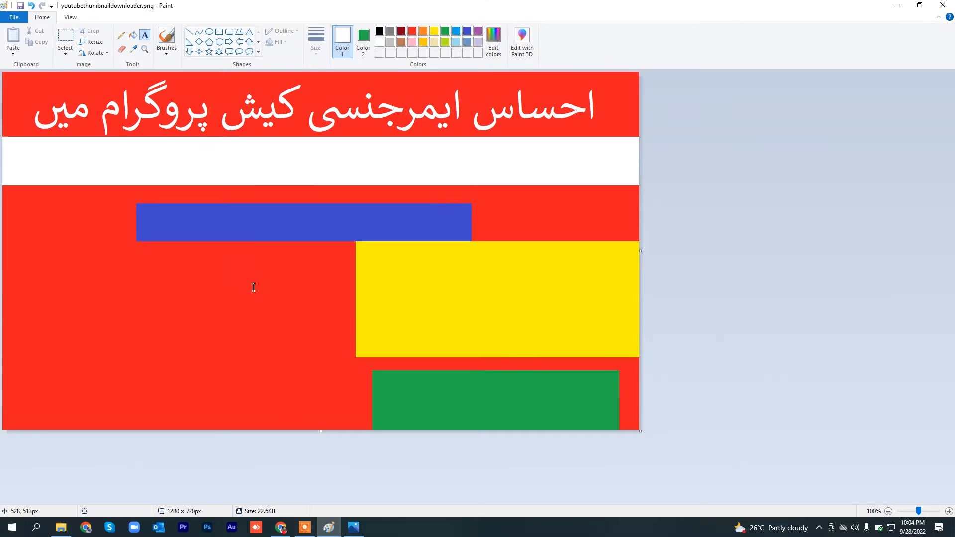
pyautogui.click(79, 149)
pyautogui.write('احساس ایمرجنسی کیش پروگرام میں پاس جانے کی ضرورت نہیں ہے')
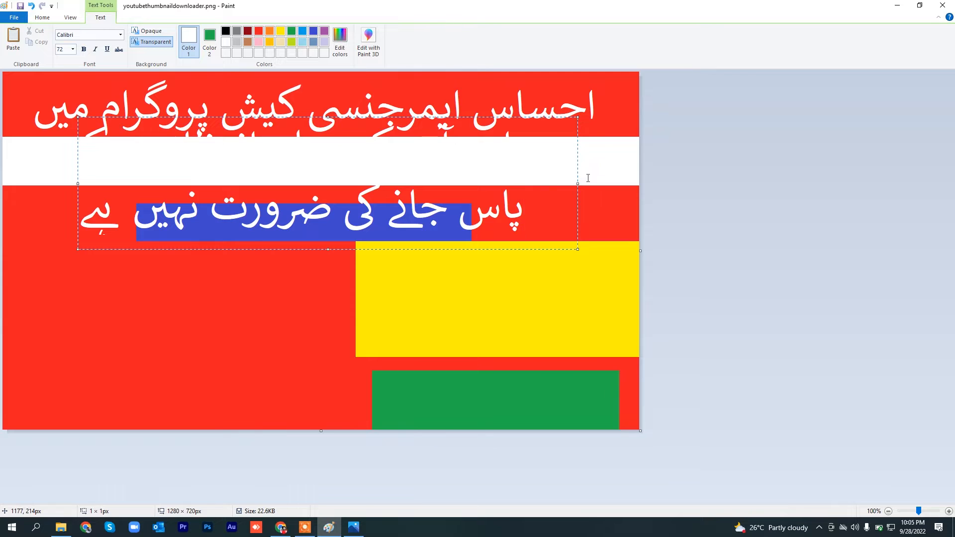
# Step: Set the font size of the whole pasted line to 48 and move its text box down into the white band
pyautogui.hotkey('ctrl', 'a')
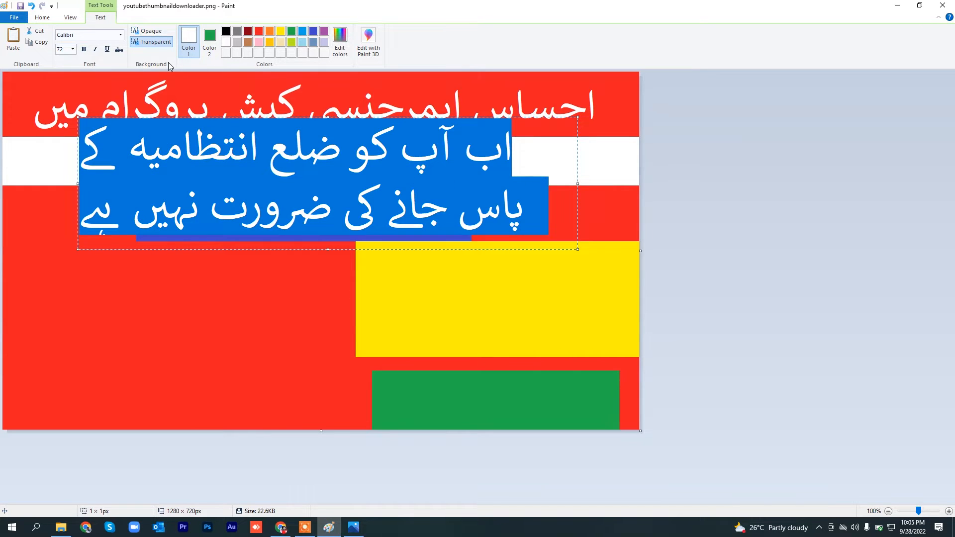
pyautogui.click(73, 49)
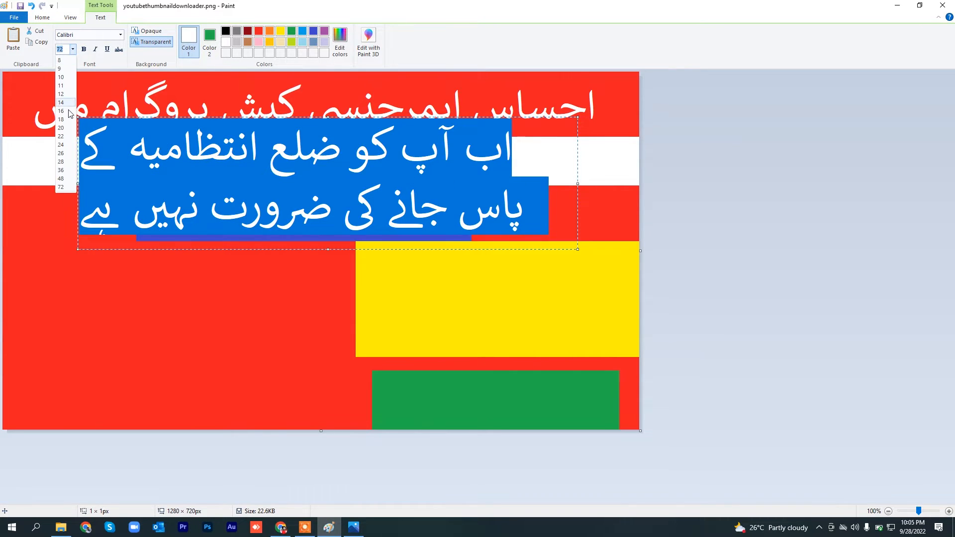
pyautogui.click(70, 144)
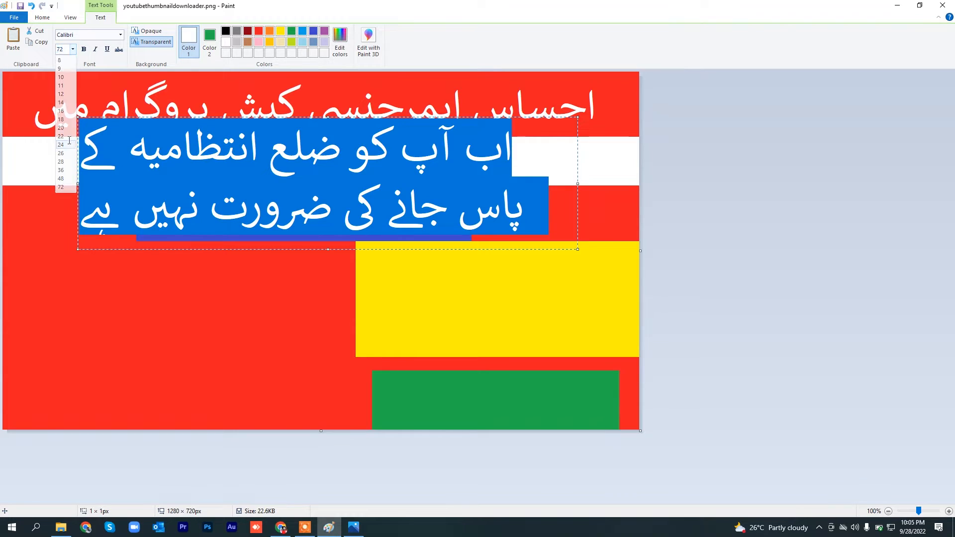
pyautogui.click(73, 49)
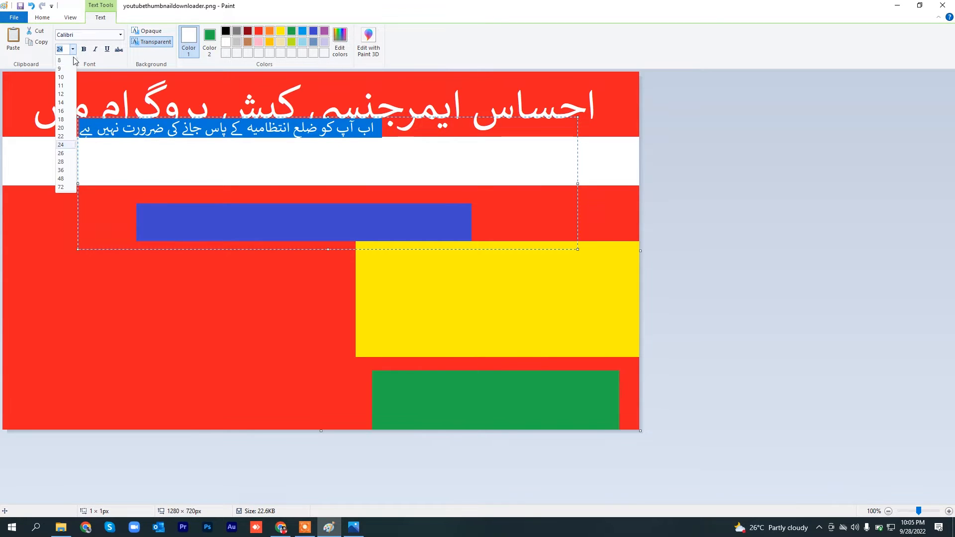
pyautogui.click(64, 169)
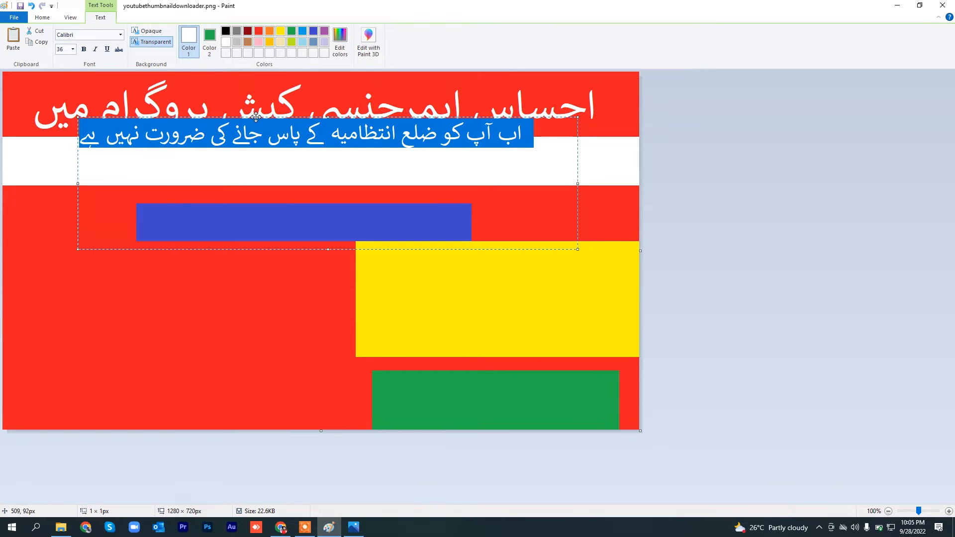
pyautogui.moveTo(258, 118); pyautogui.dragTo(261, 143)
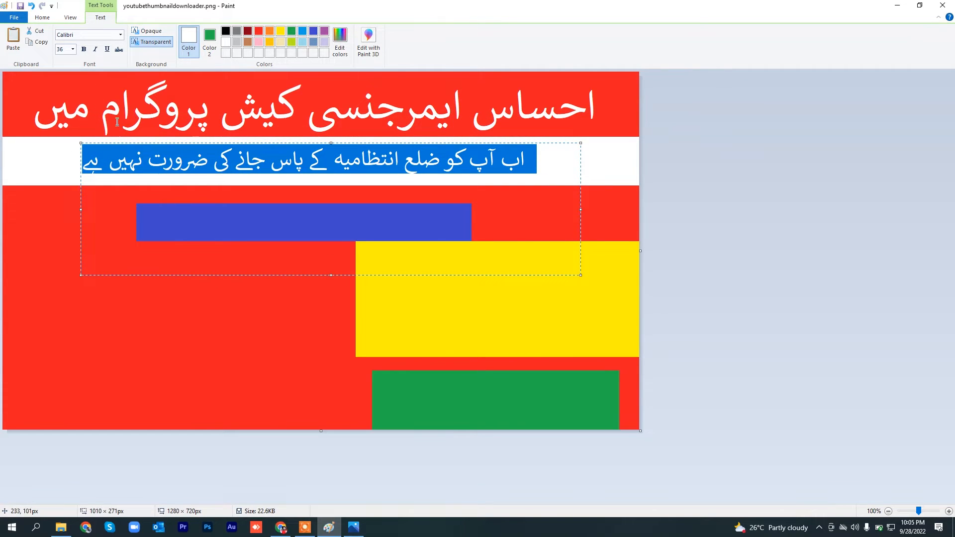
pyautogui.click(72, 50)
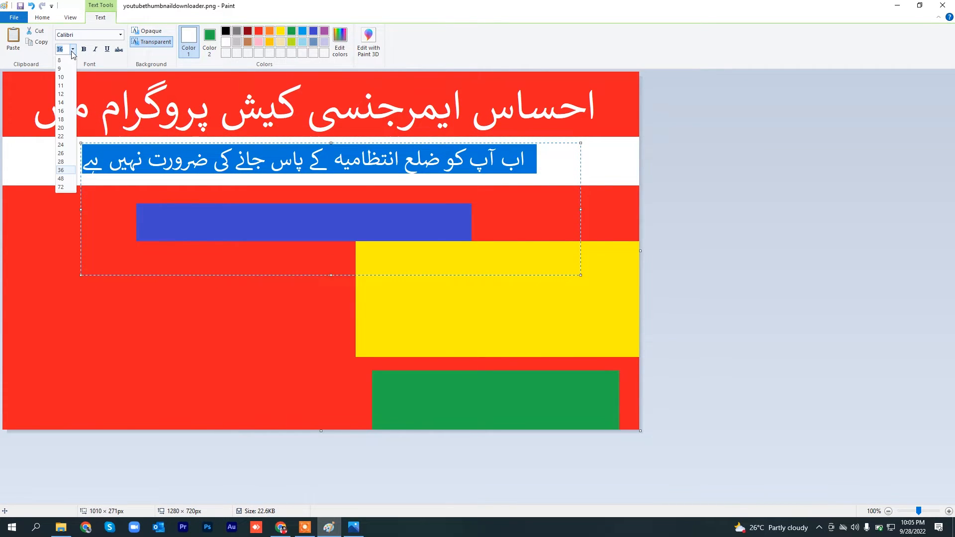
pyautogui.click(69, 178)
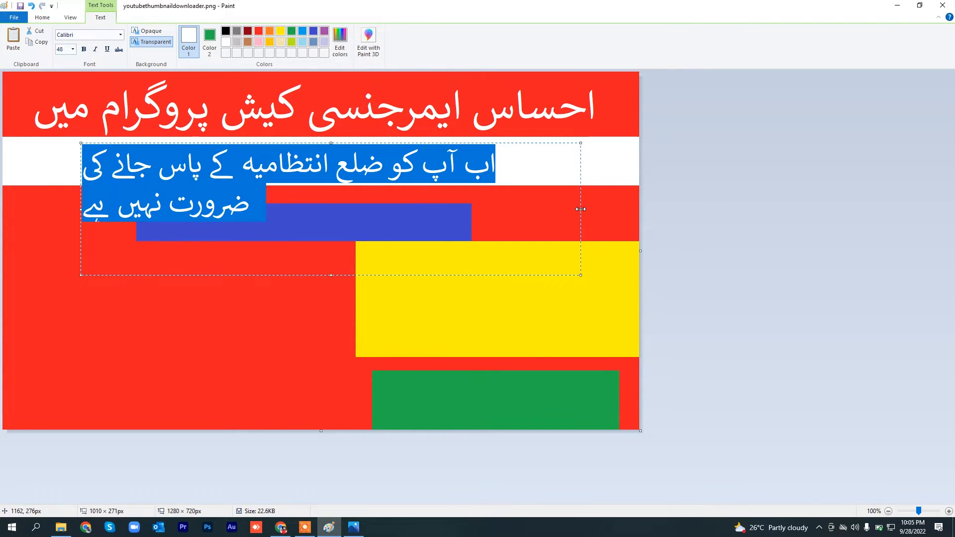
# Step: Widen the second line's text box to about 1244 × 271 px, extending it towards both canvas edges
pyautogui.moveTo(580, 209); pyautogui.dragTo(634, 202)
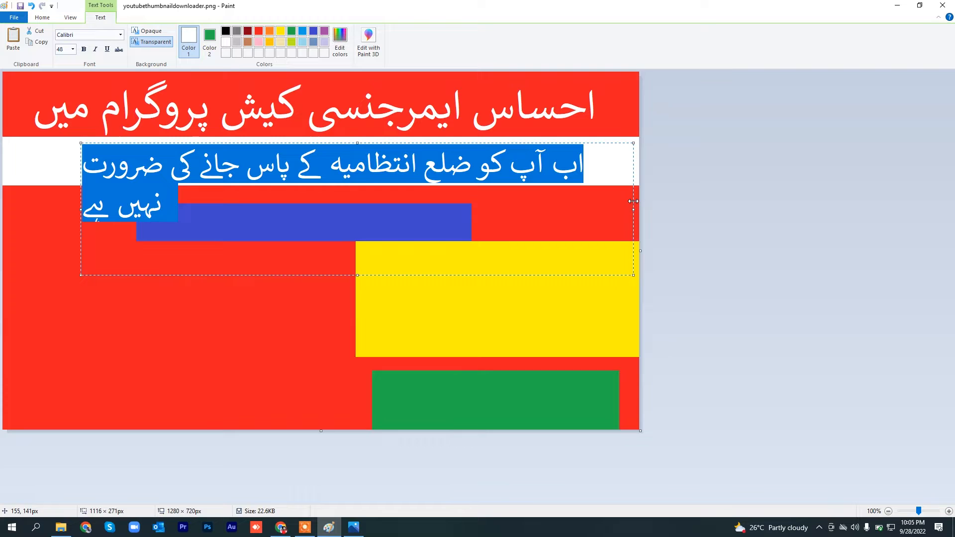
pyautogui.moveTo(81, 190); pyautogui.dragTo(17, 189)
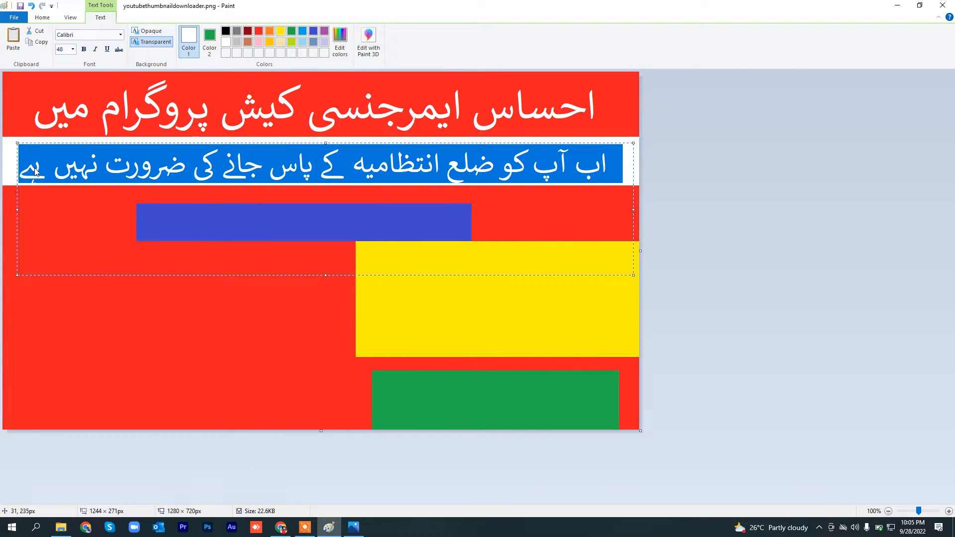
pyautogui.press('Delete')
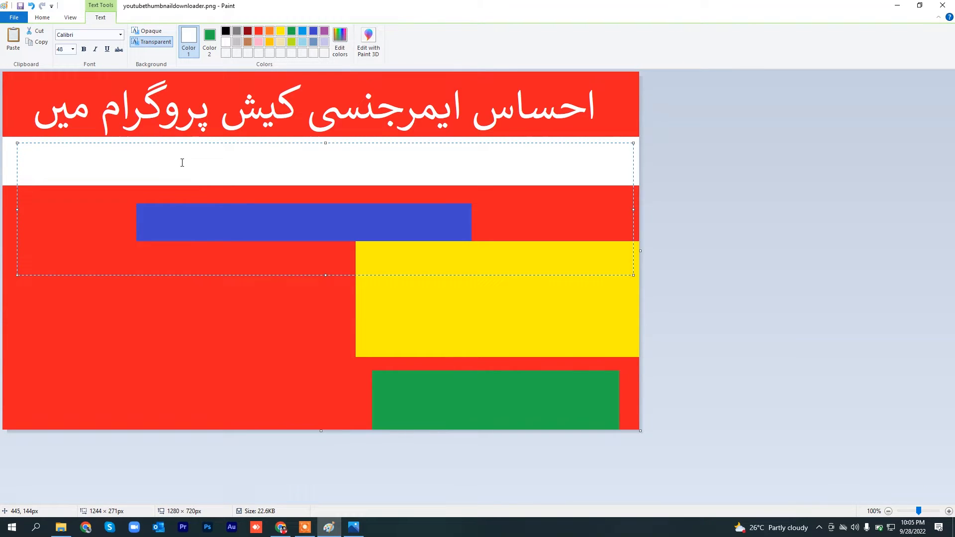
pyautogui.hotkey('ctrl', 'z')
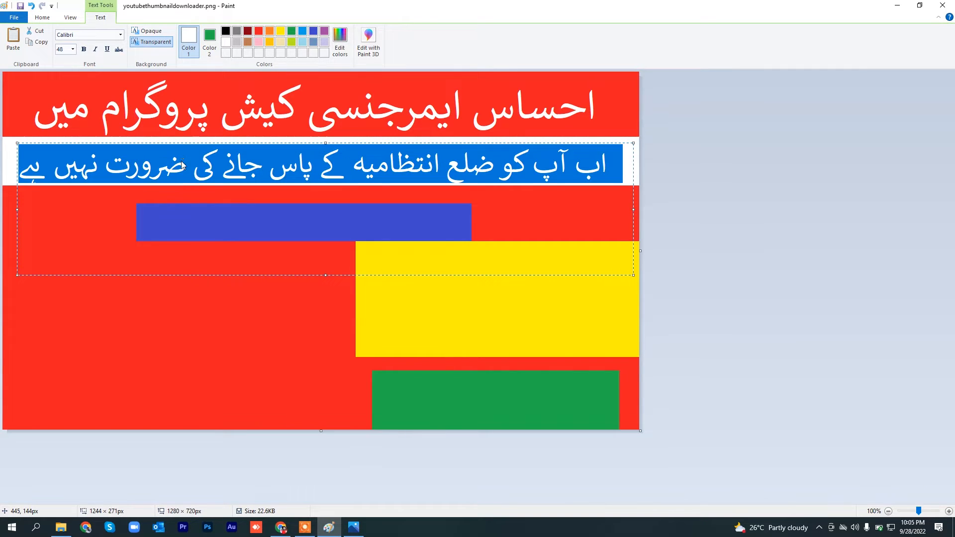
# Step: Recolour the white band's Urdu line black and commit it to the canvas
pyautogui.click(227, 32)
pyautogui.click(205, 161)
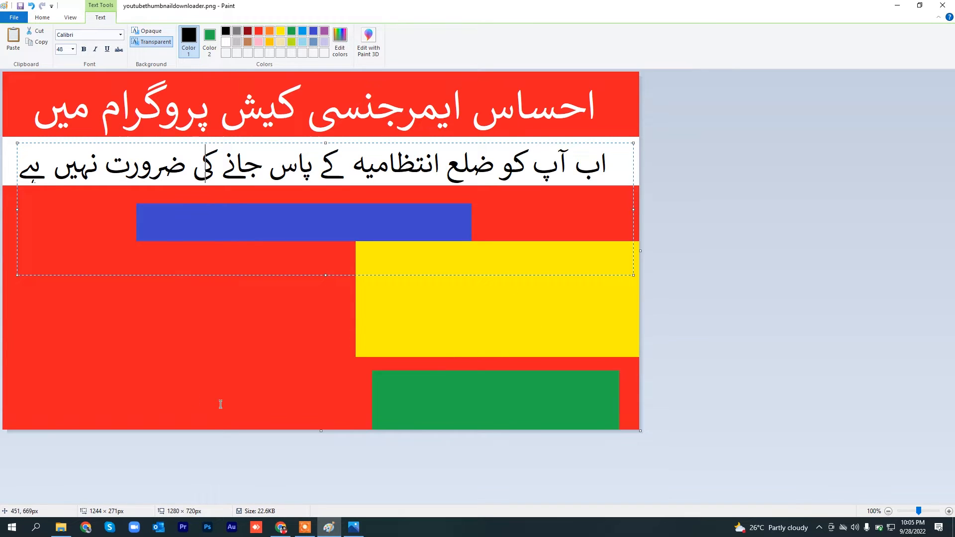
pyautogui.click(172, 356)
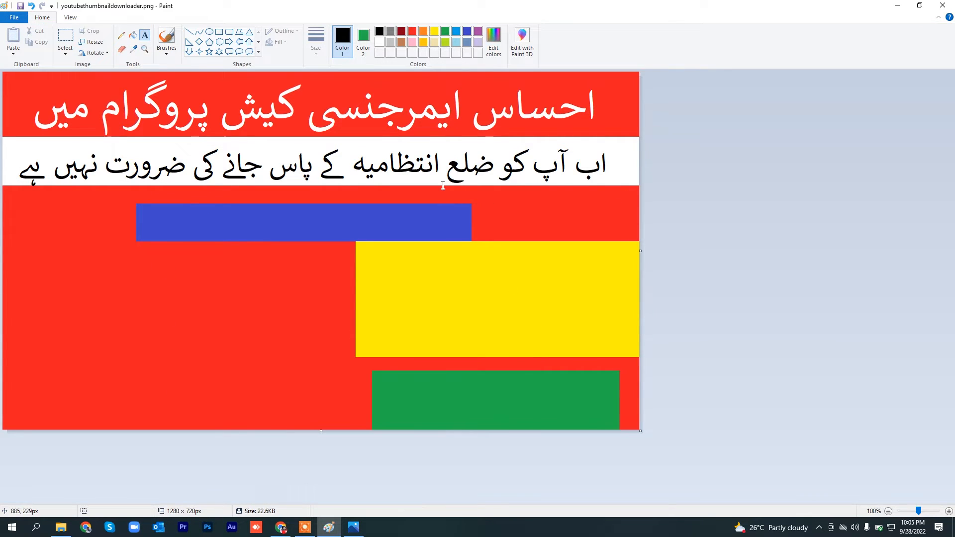
# Step: Check the reference image, return to Paint and set the font size to 48 for the yellow block's text
pyautogui.click(353, 528)
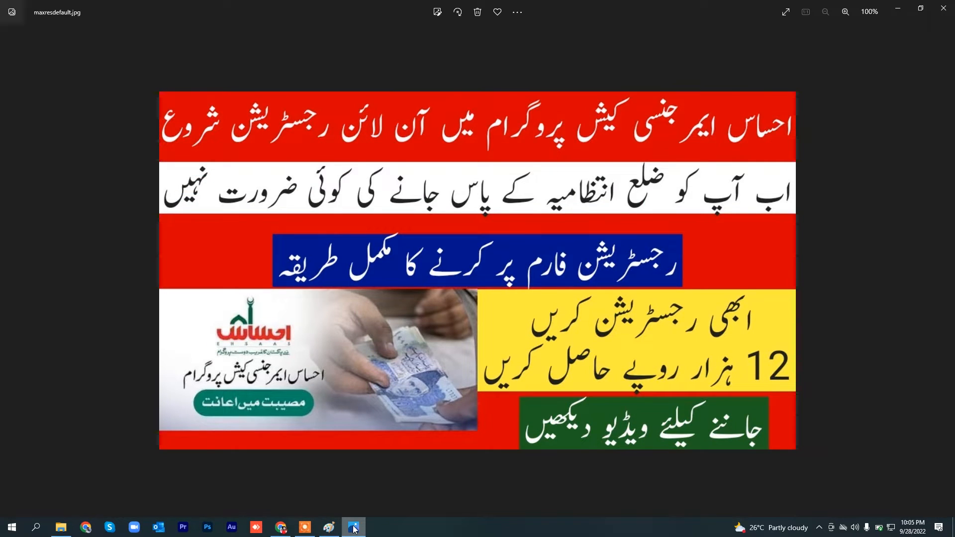
pyautogui.click(328, 528)
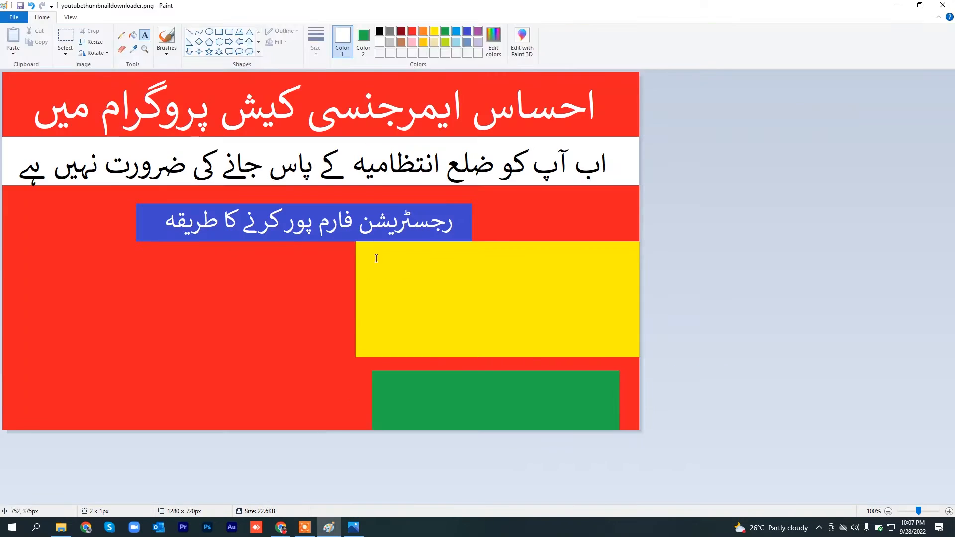
pyautogui.click(73, 49)
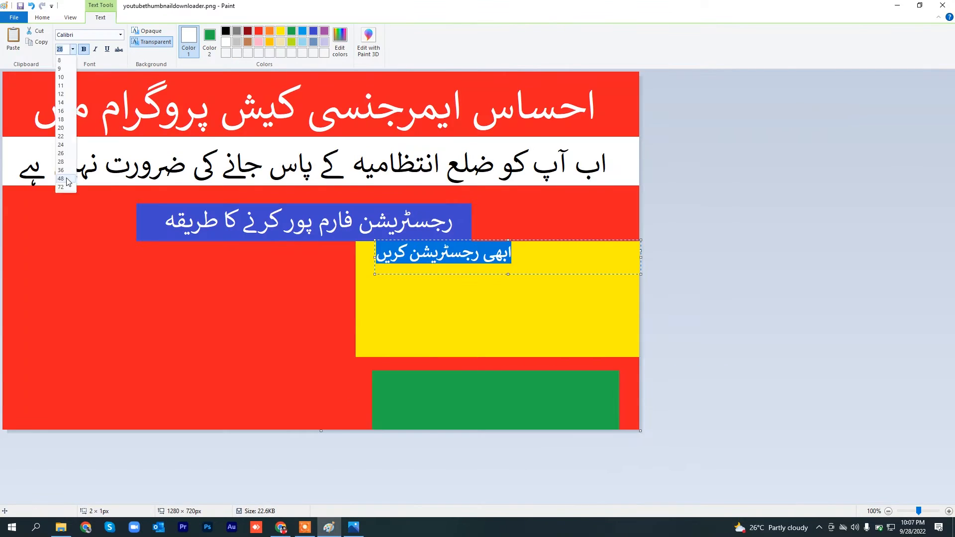
pyautogui.click(68, 180)
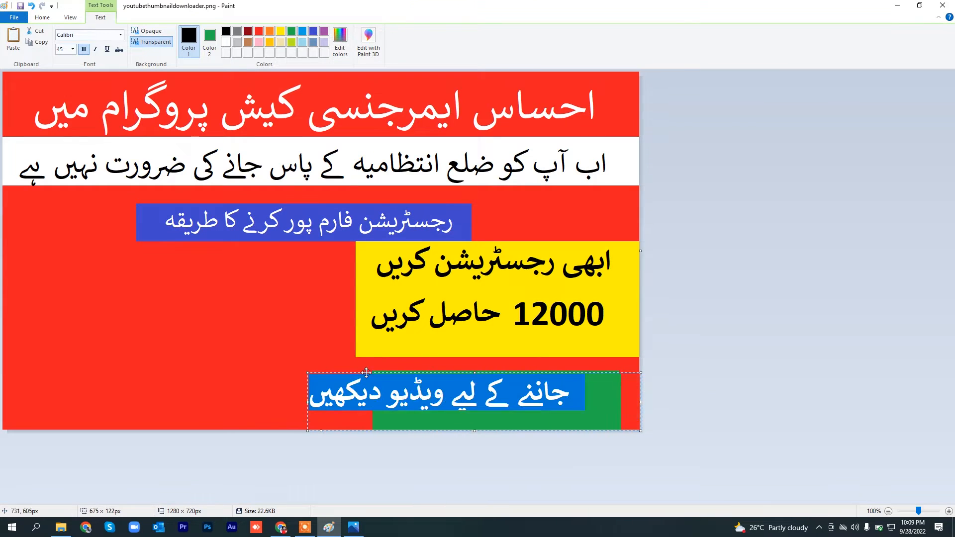
# Step: Set the font size of the Urdu line over the green block to 45 and compare with the reference image
pyautogui.click(61, 49)
pyautogui.write('45')
pyautogui.press('Return')
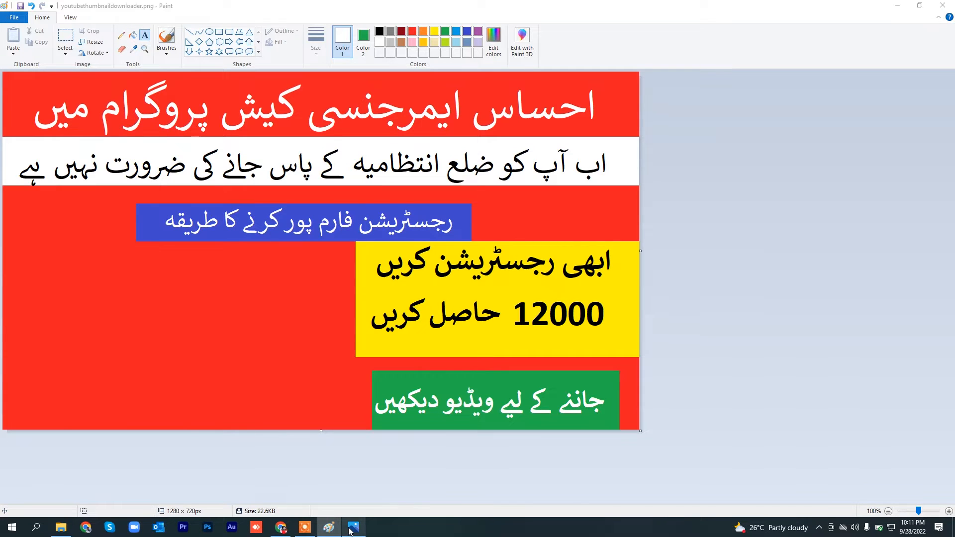
pyautogui.click(351, 528)
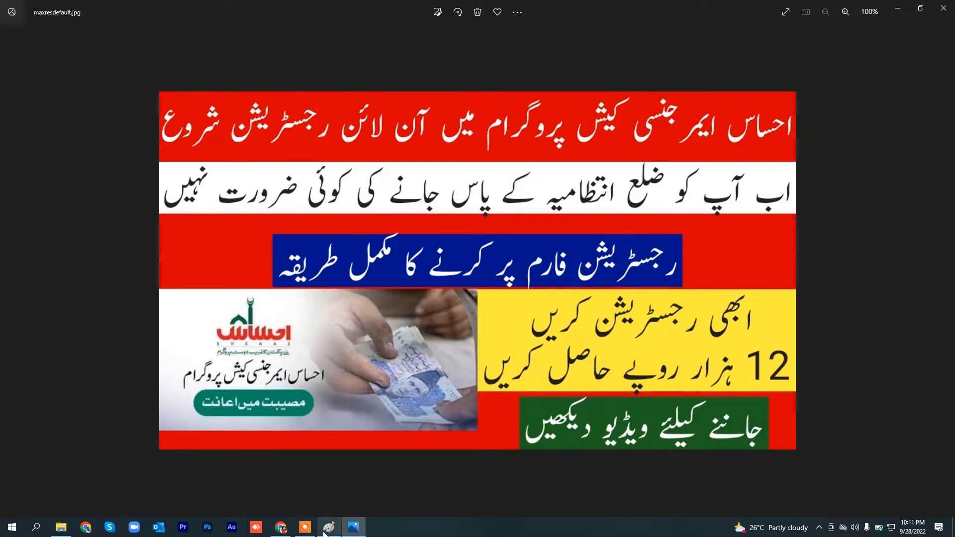
# Step: Switch to Chrome, open google.com in a new tab and check the picture used in the reference image
pyautogui.click(287, 531)
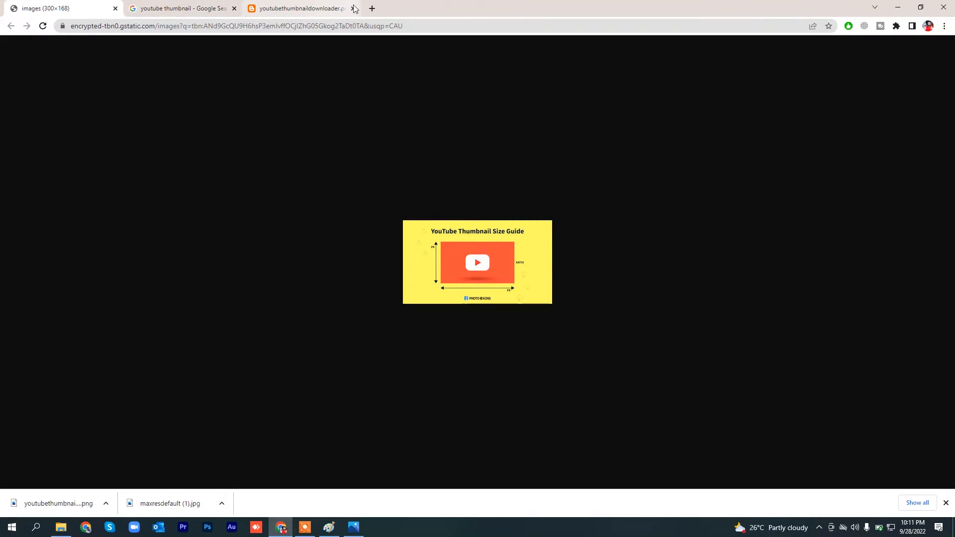
pyautogui.click(372, 8)
pyautogui.write('google.com')
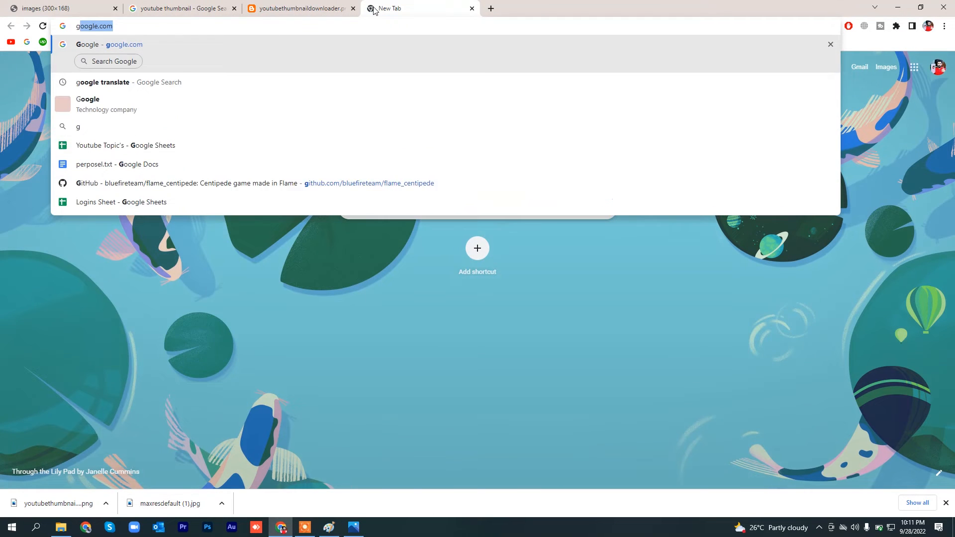
pyautogui.press('Return')
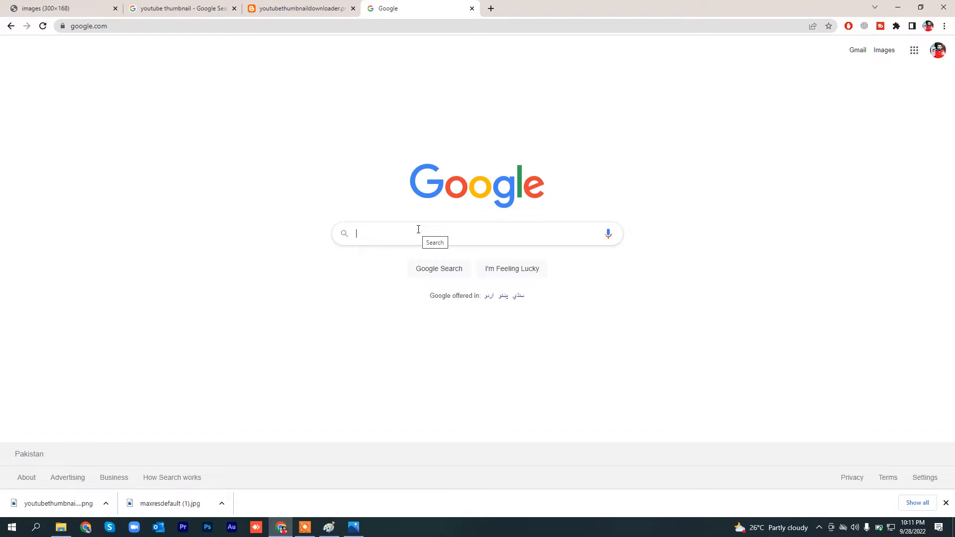
pyautogui.click(353, 528)
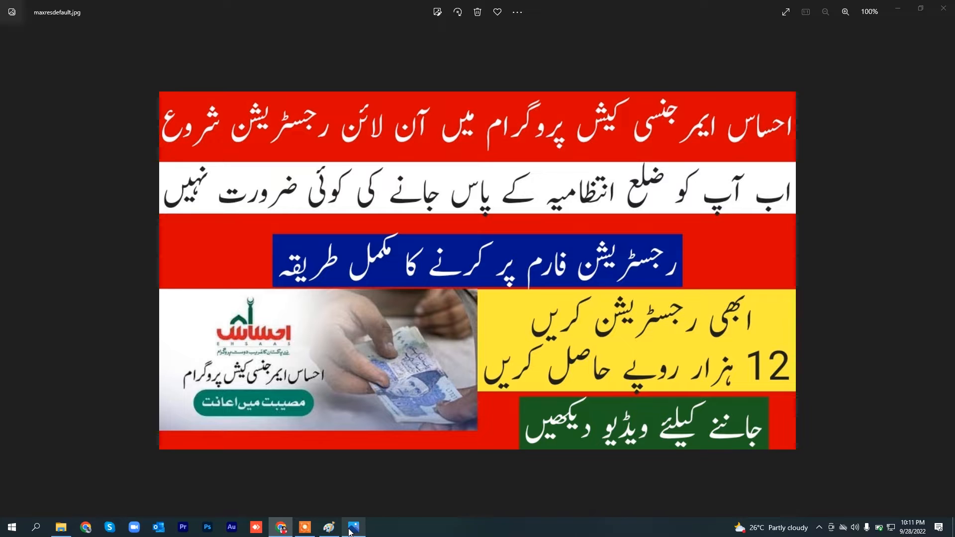
pyautogui.click(352, 528)
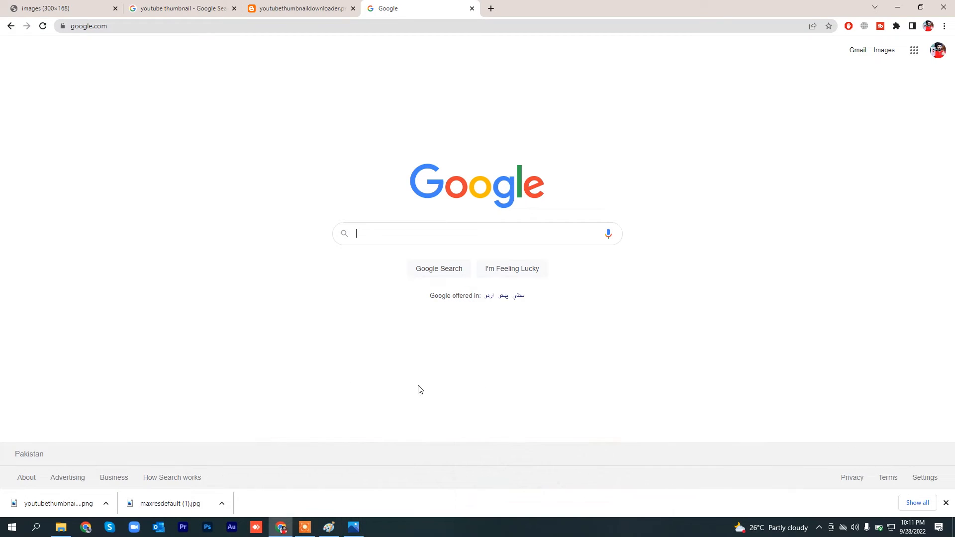
# Step: Search Google for "ehsaas emergency program" and show the image results
pyautogui.write('ahsas ')
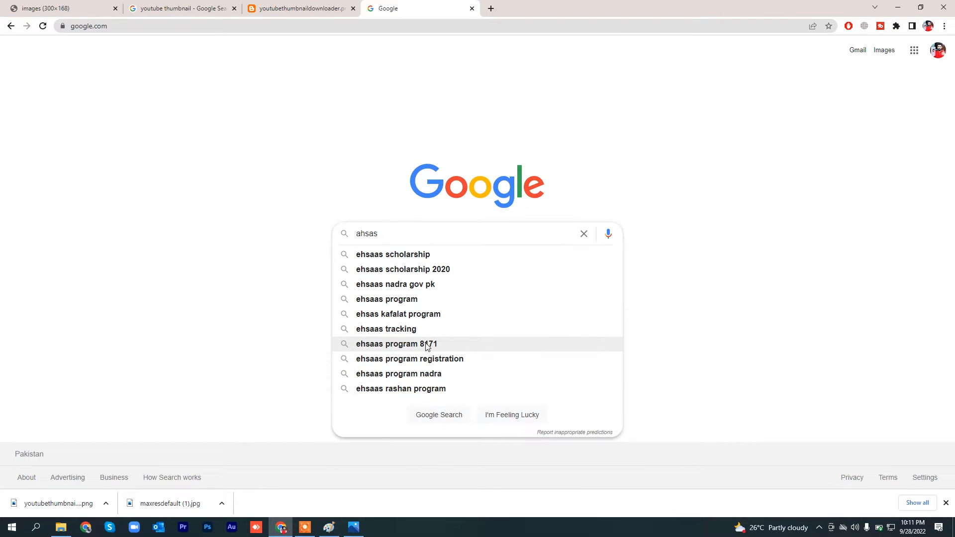
pyautogui.write('e')
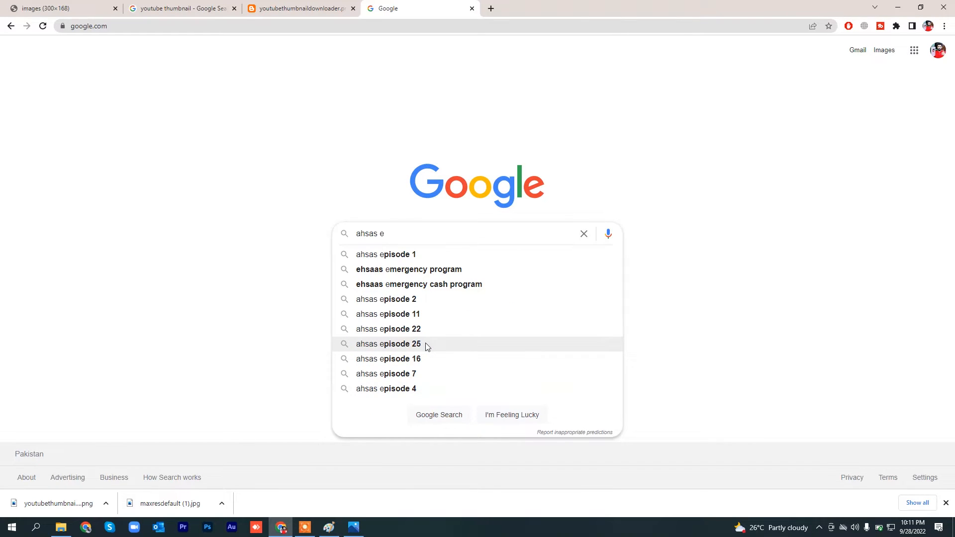
pyautogui.press('Down')
pyautogui.press('Down')
pyautogui.press('Up')
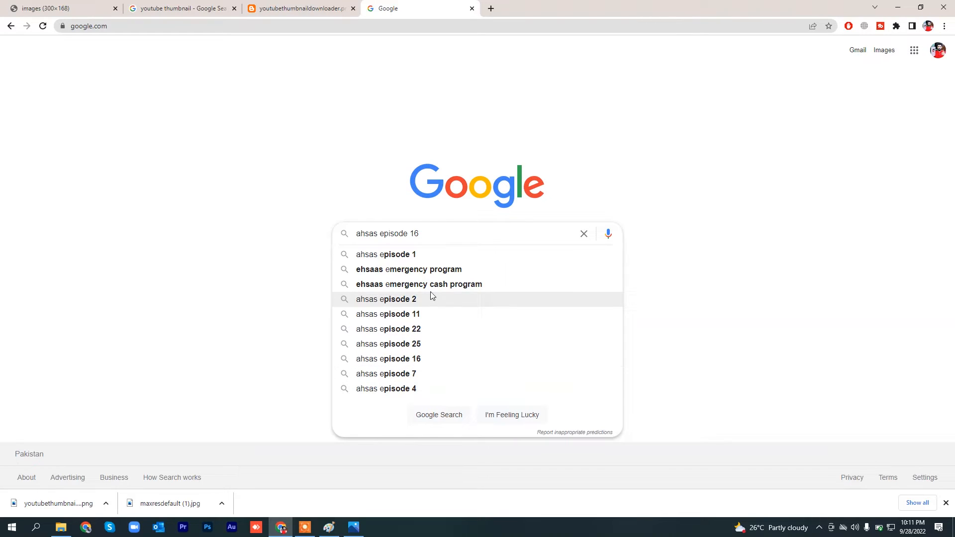
pyautogui.click(443, 270)
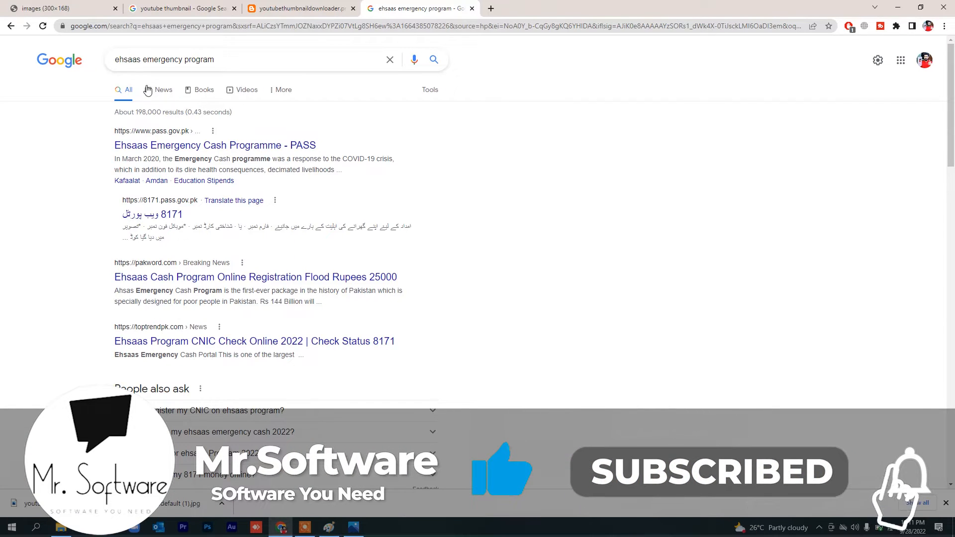
pyautogui.click(282, 90)
pyautogui.click(293, 114)
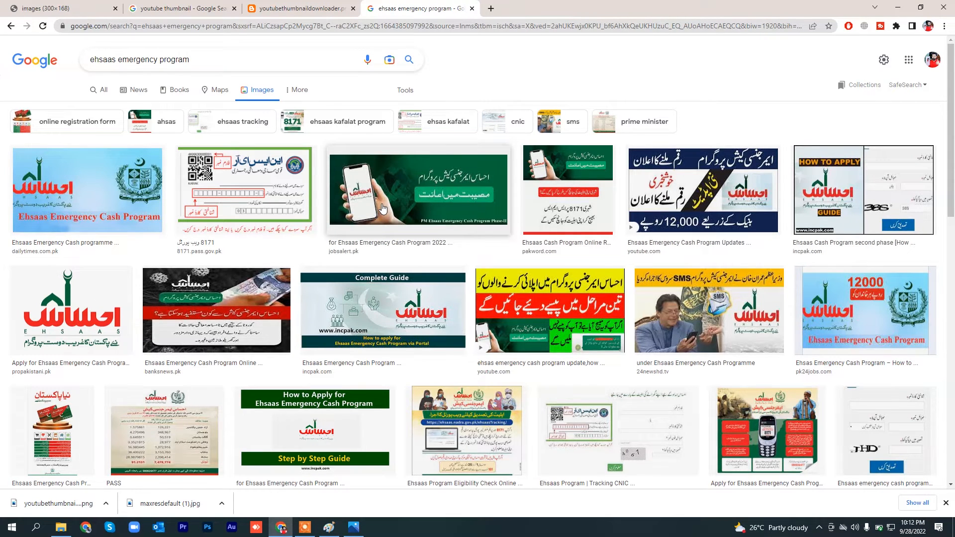
# Step: Find the incpak.com picture combining the Ehsaas logo and banknotes, and open its full-size image in a new tab
pyautogui.scroll(-7, 382, 208)
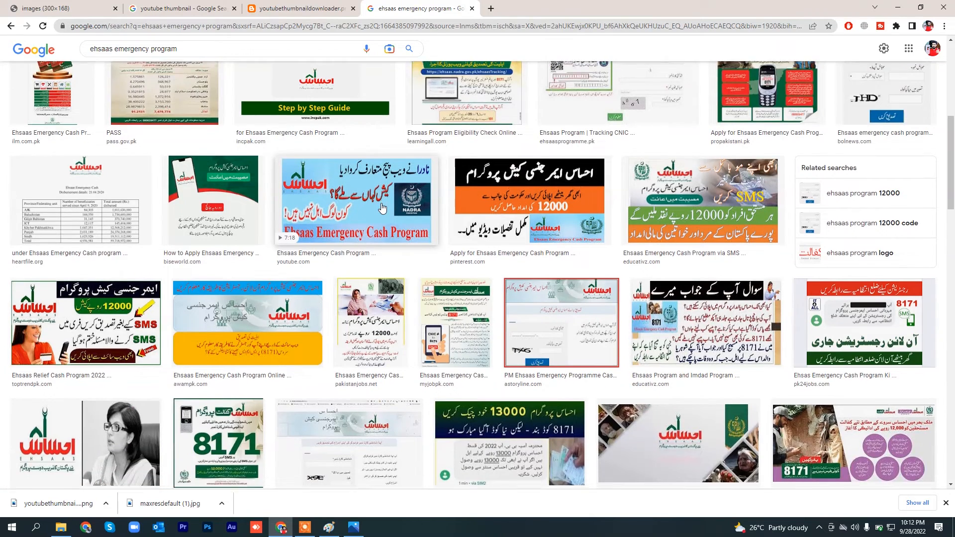
pyautogui.scroll(-2, 382, 208)
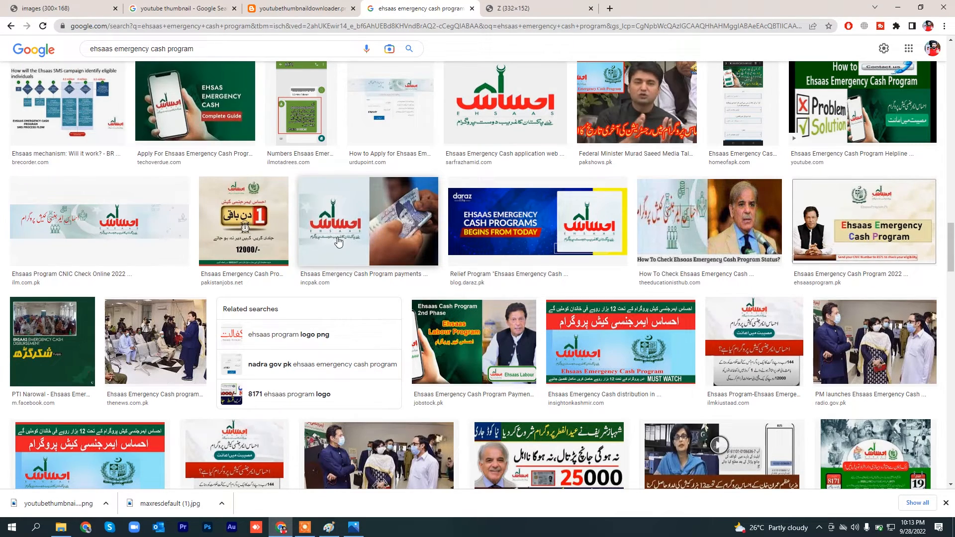
pyautogui.rightClick(342, 220)
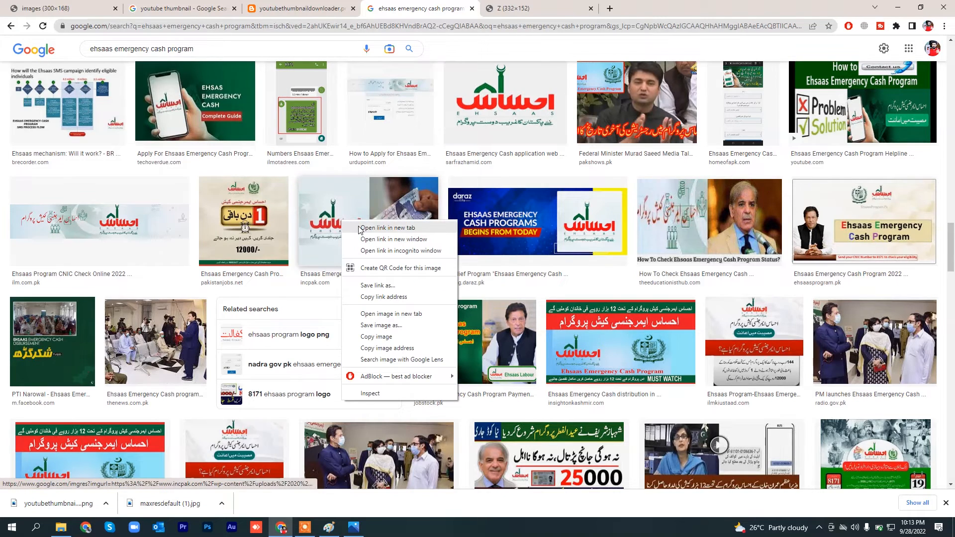
pyautogui.click(360, 229)
pyautogui.click(527, 9)
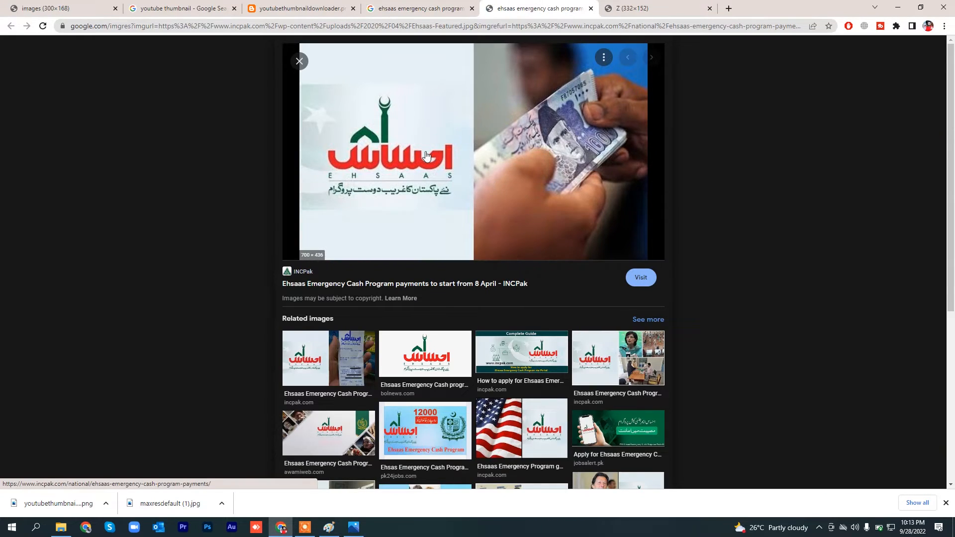
pyautogui.rightClick(455, 149)
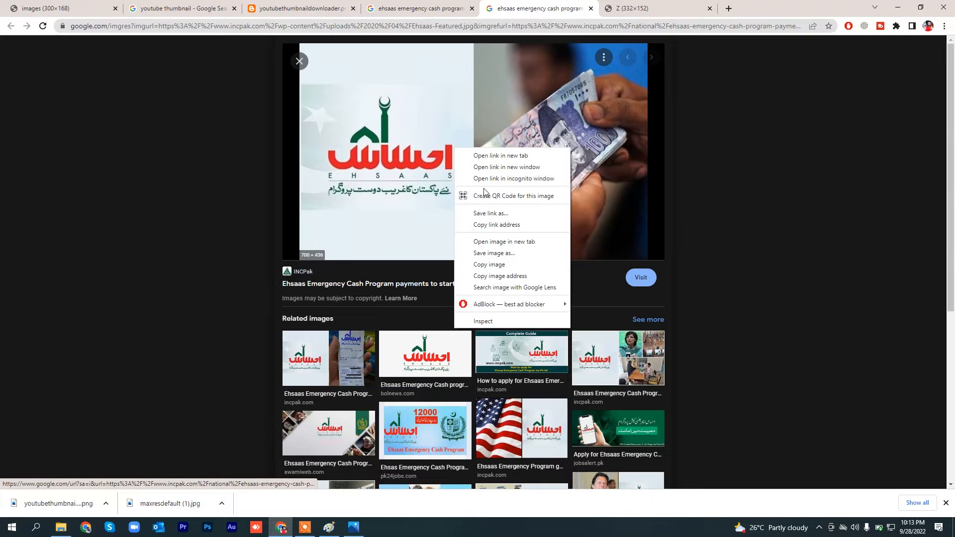
pyautogui.click(487, 243)
pyautogui.click(647, 8)
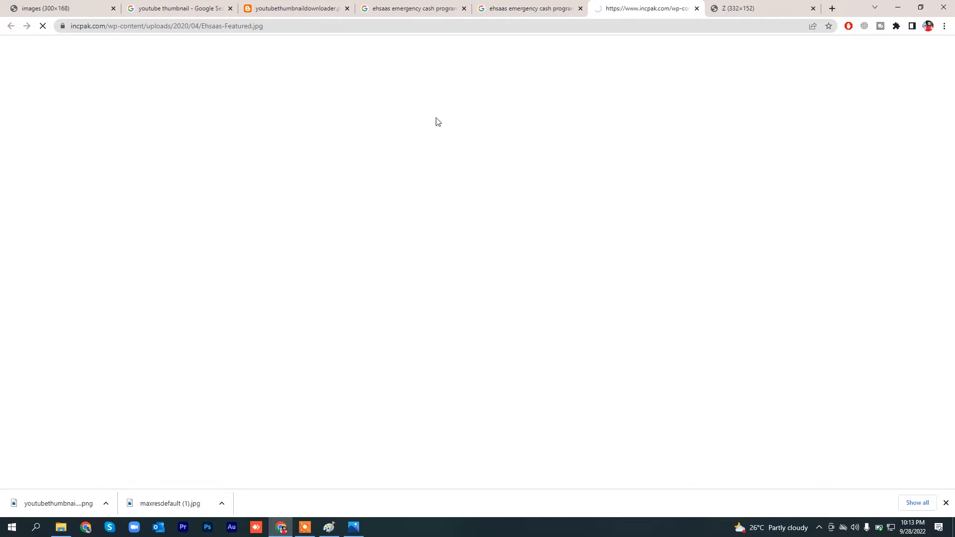
# Step: Save the full-size Ehsaas picture to the computer as Ehsaas-Featured.jpg
pyautogui.rightClick(425, 189)
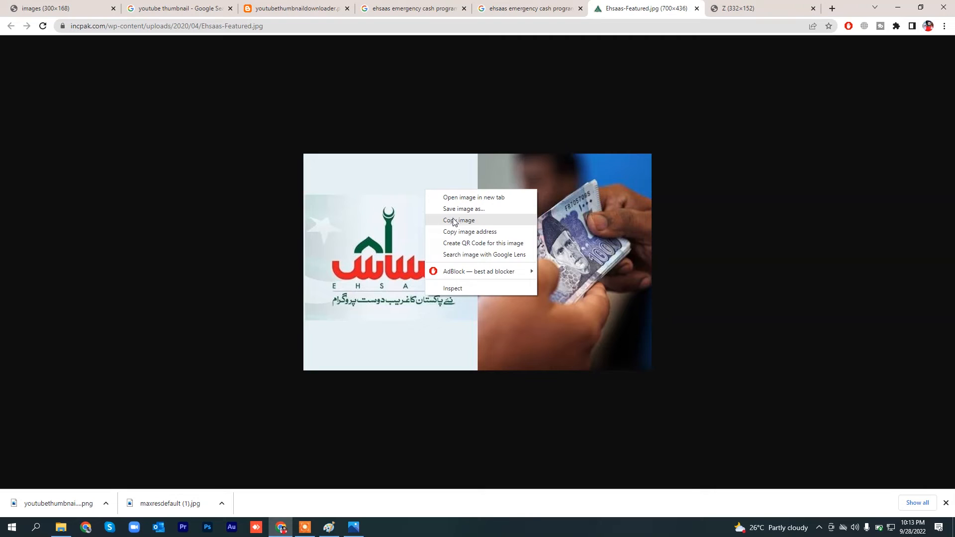
pyautogui.click(460, 209)
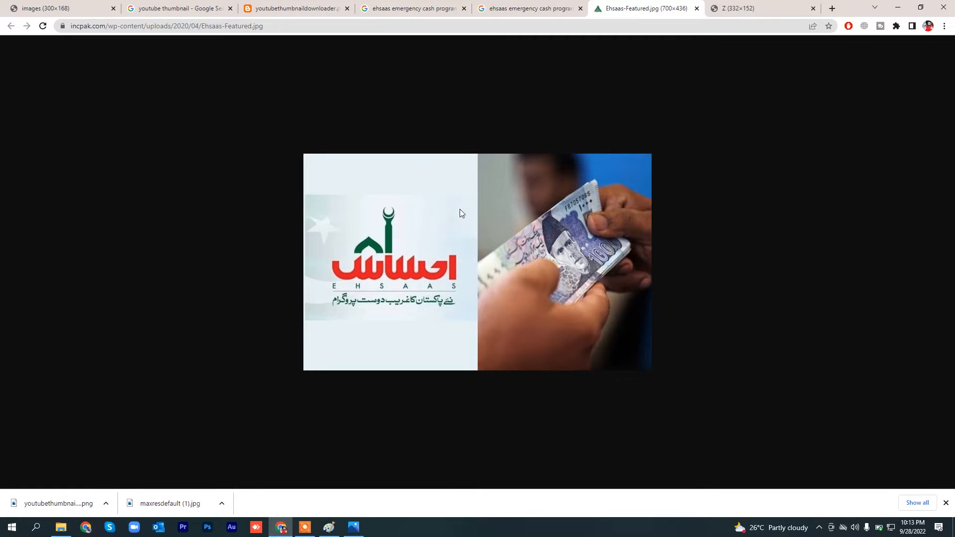
pyautogui.click(393, 248)
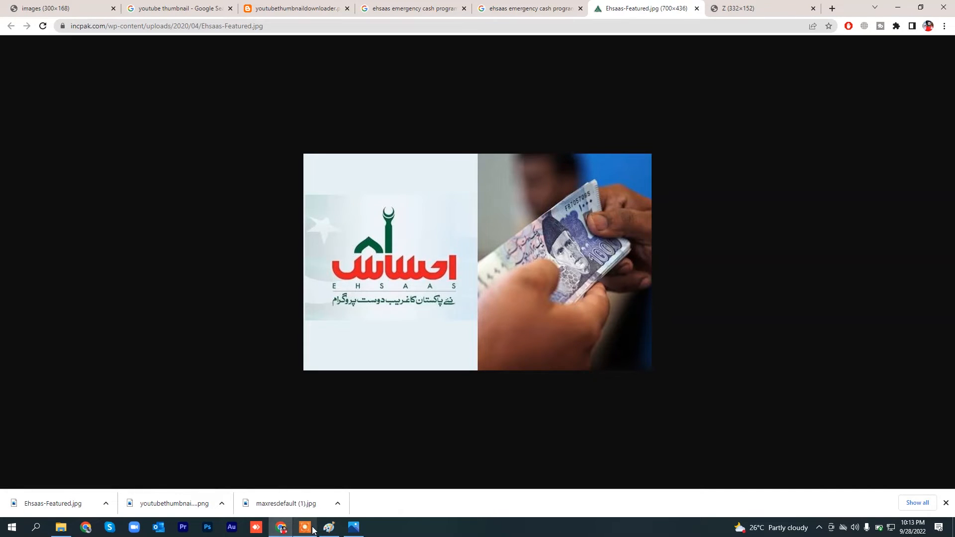
# Step: Return to Paint and paste Ehsaas-Featured.jpg from the Downloads folder onto the thumbnail canvas
pyautogui.click(329, 527)
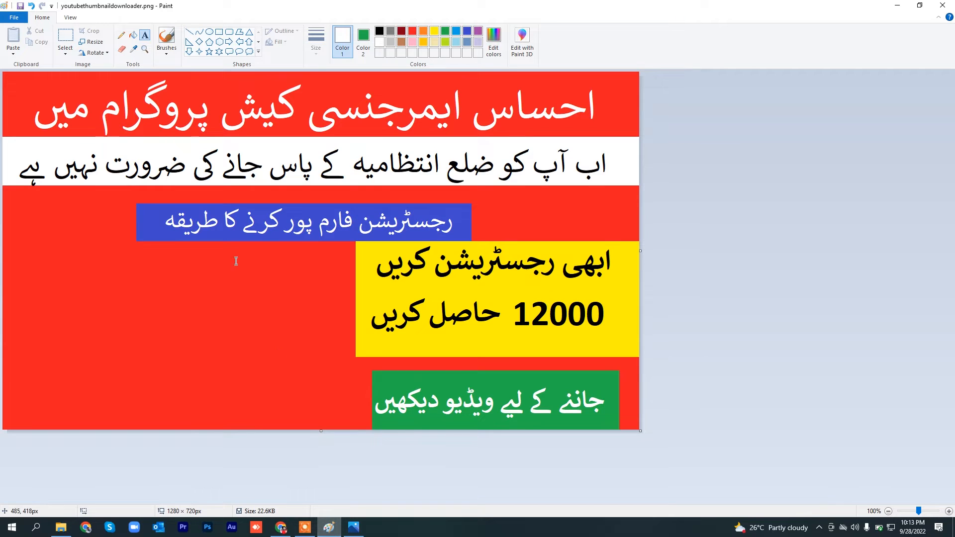
pyautogui.click(14, 53)
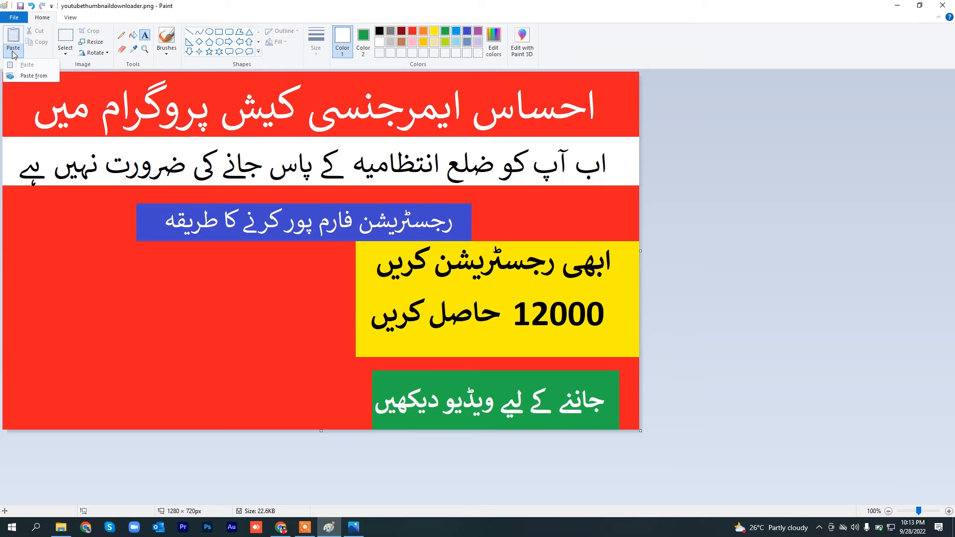
pyautogui.click(34, 77)
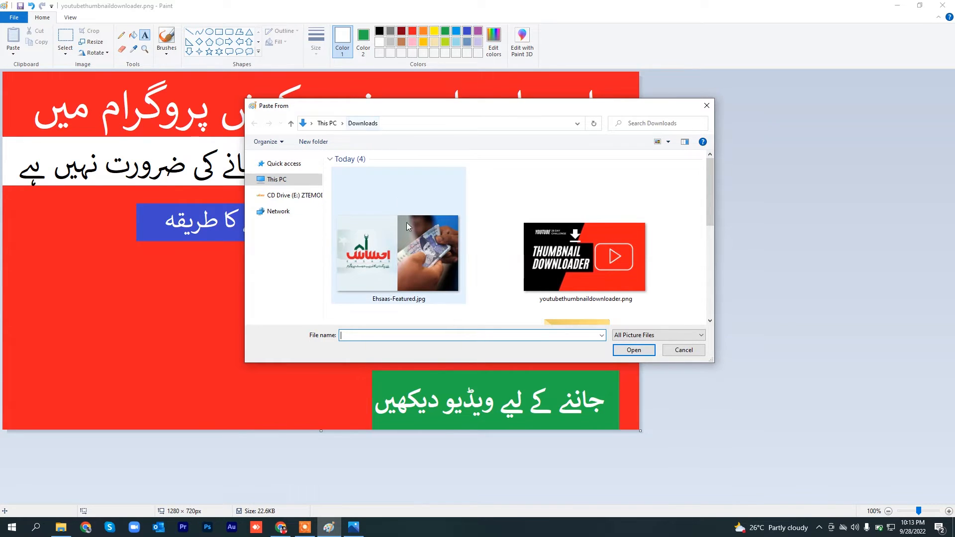
pyautogui.click(374, 253)
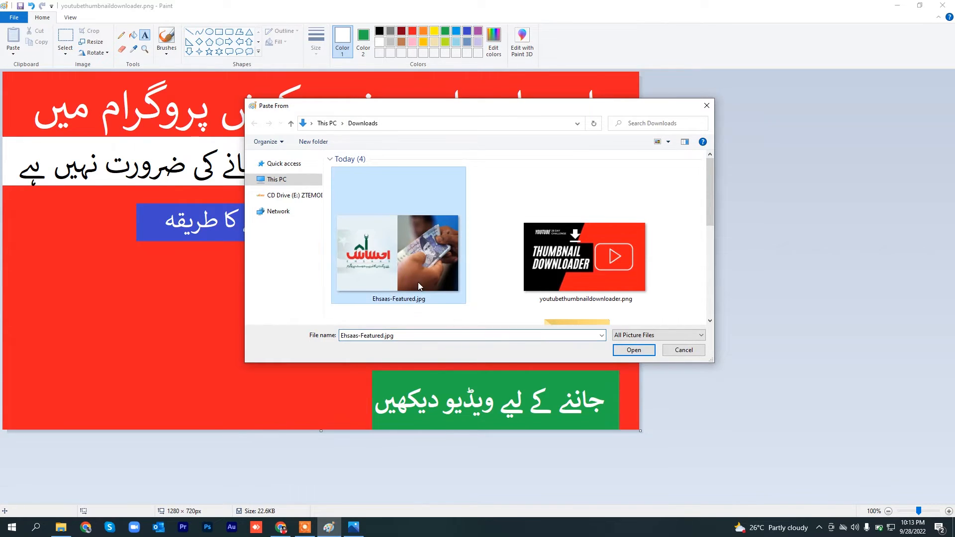
pyautogui.click(646, 354)
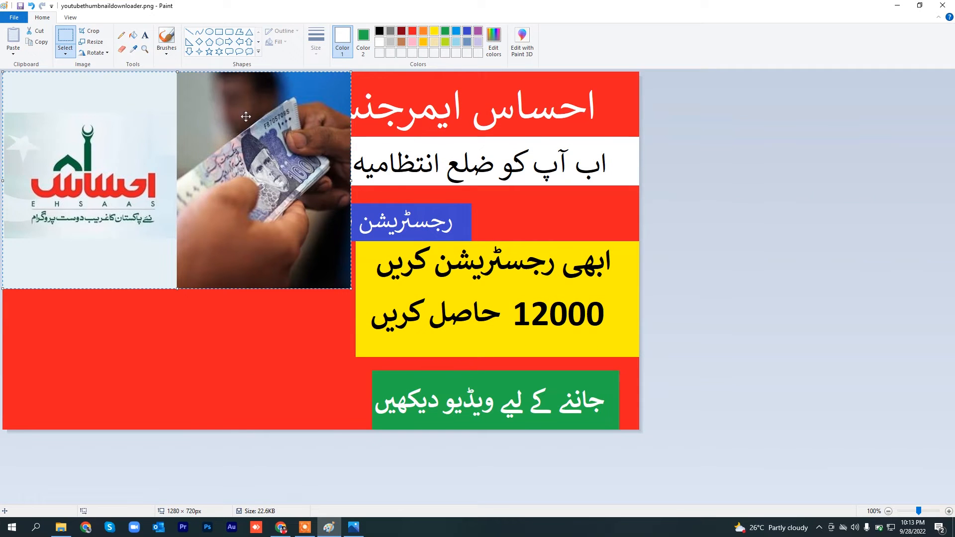
# Step: Shrink the pasted picture to about 634 × 400 px and move it below the white band
pyautogui.moveTo(222, 118); pyautogui.dragTo(318, 202)
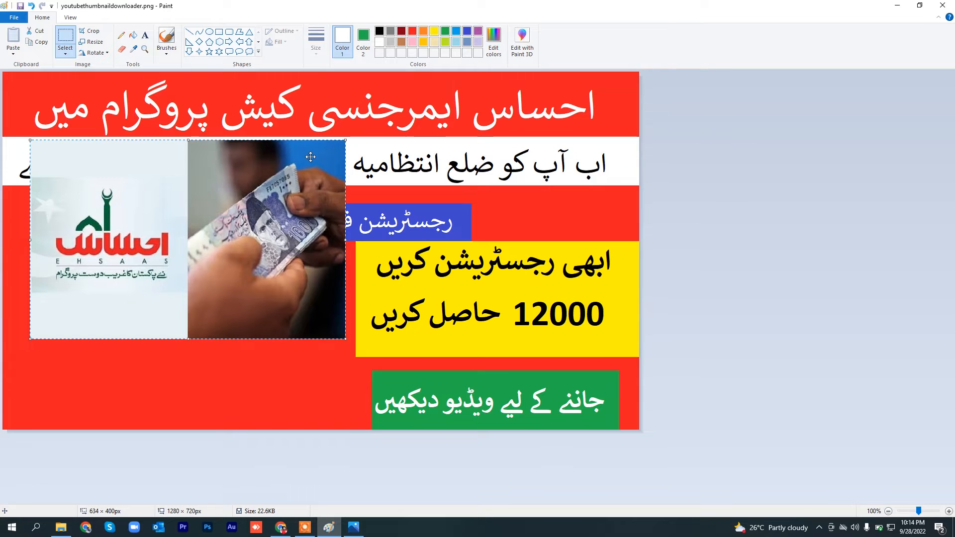
pyautogui.moveTo(328, 155); pyautogui.dragTo(312, 209)
pyautogui.moveTo(267, 234); pyautogui.dragTo(279, 235)
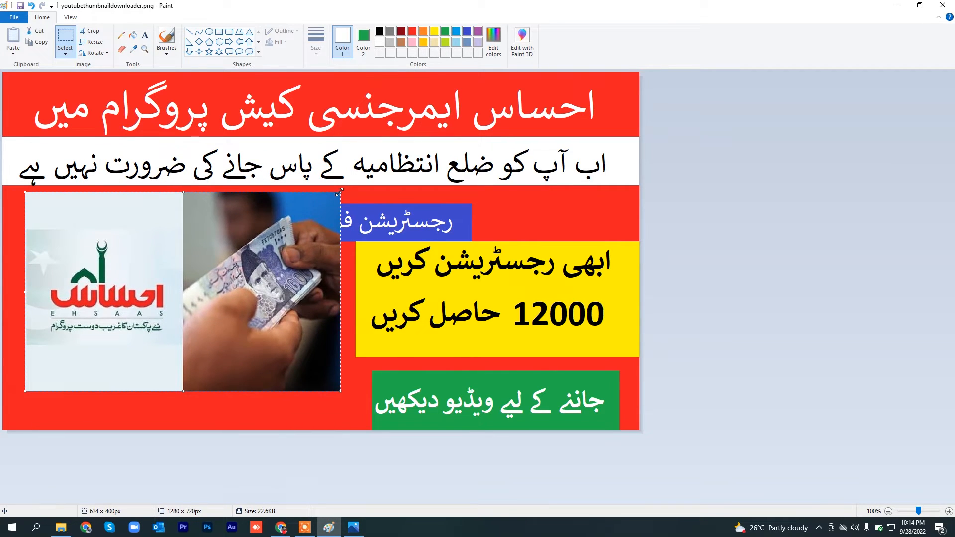
# Step: Resize the picture to about 699 × 372 px, fit it beside the yellow block below the blue block and deselect it
pyautogui.moveTo(340, 191); pyautogui.dragTo(355, 242)
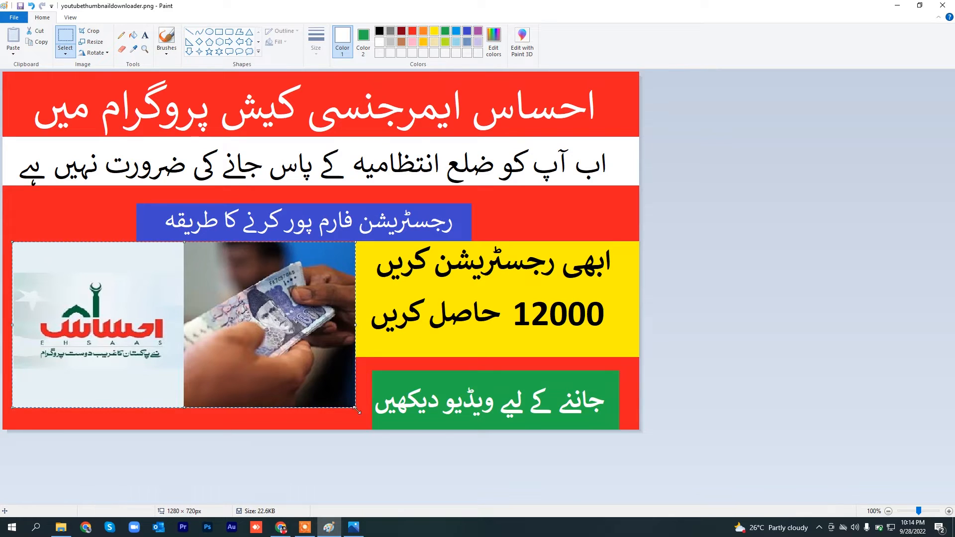
pyautogui.moveTo(355, 407); pyautogui.dragTo(359, 427)
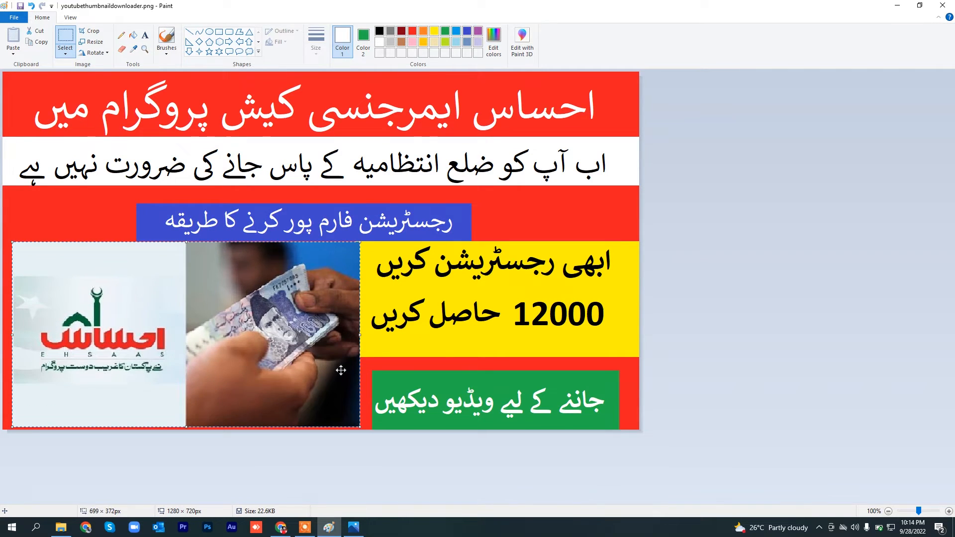
pyautogui.moveTo(341, 370); pyautogui.dragTo(335, 371)
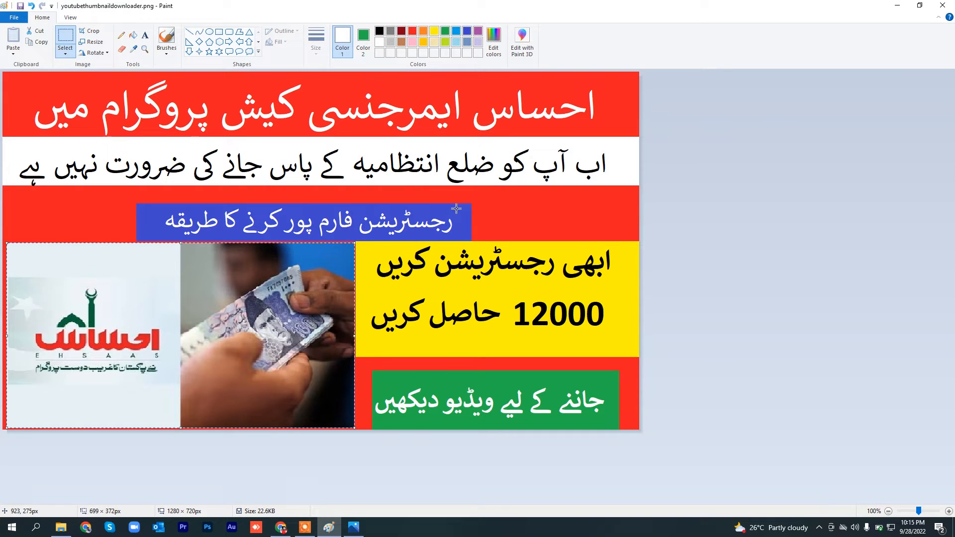
pyautogui.click(549, 204)
# Step: Compare the thumbnail's layout with the reference image and return to Paint
pyautogui.click(359, 529)
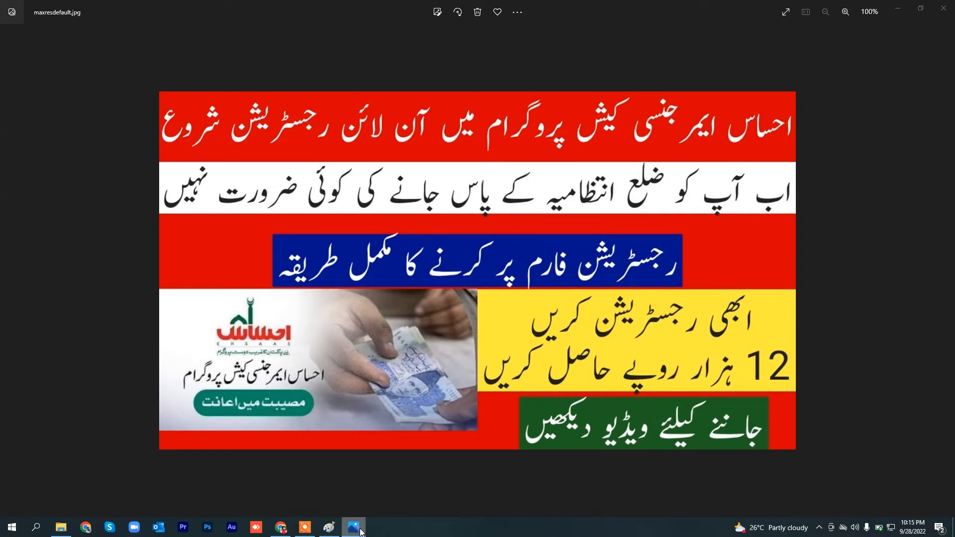
pyautogui.click(361, 531)
pyautogui.click(360, 530)
pyautogui.click(896, 12)
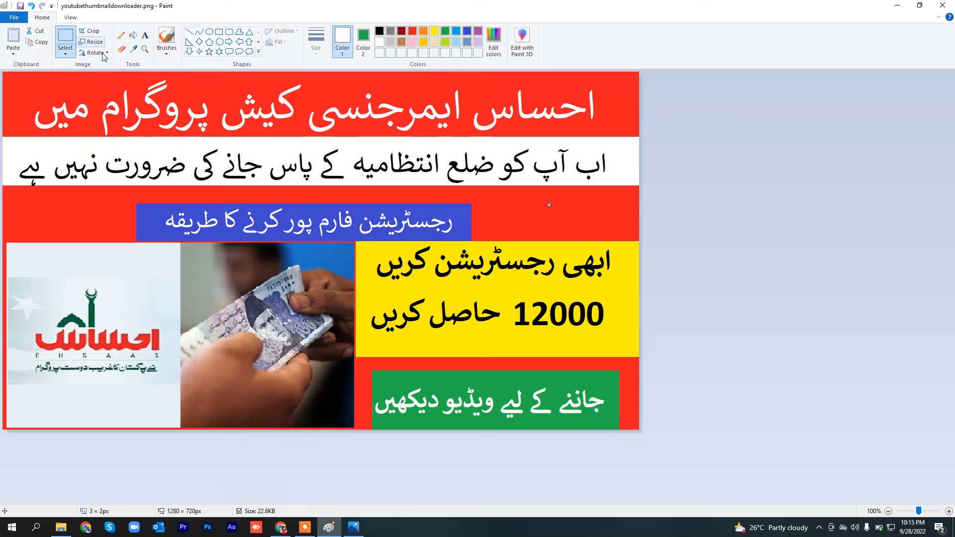
# Step: Add the sample text "xcxx" in white over the upper-left corner of the thumbnail's red title band
pyautogui.click(147, 38)
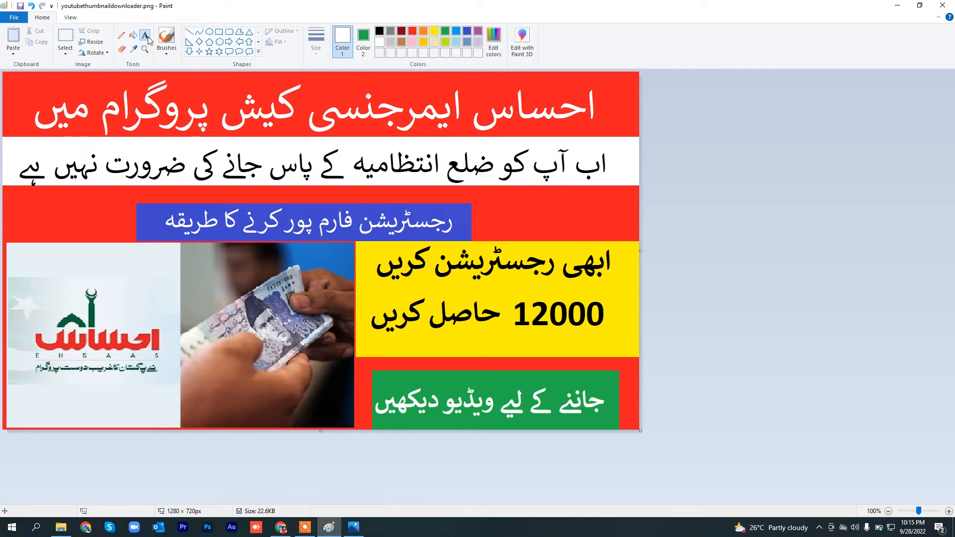
pyautogui.click(22, 74)
pyautogui.write('xcx')
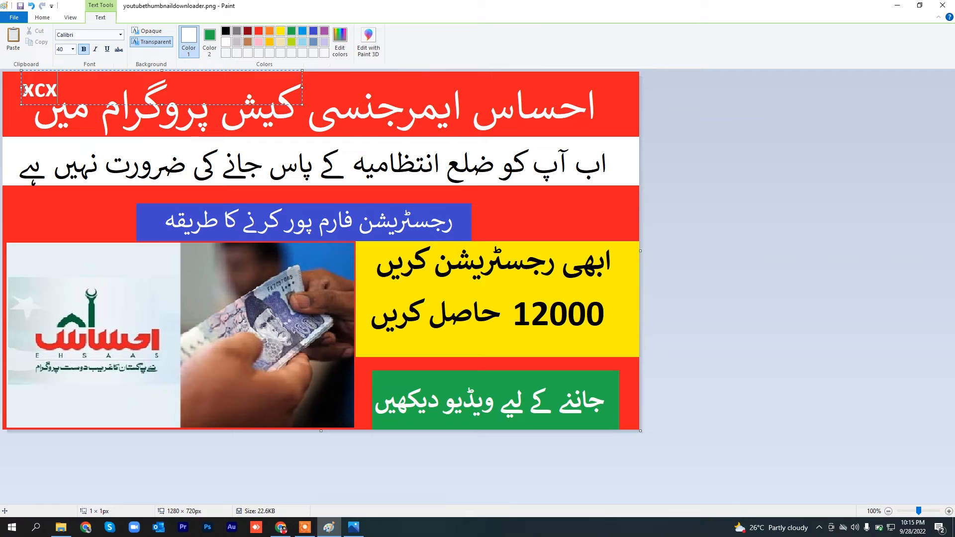
pyautogui.write('x')
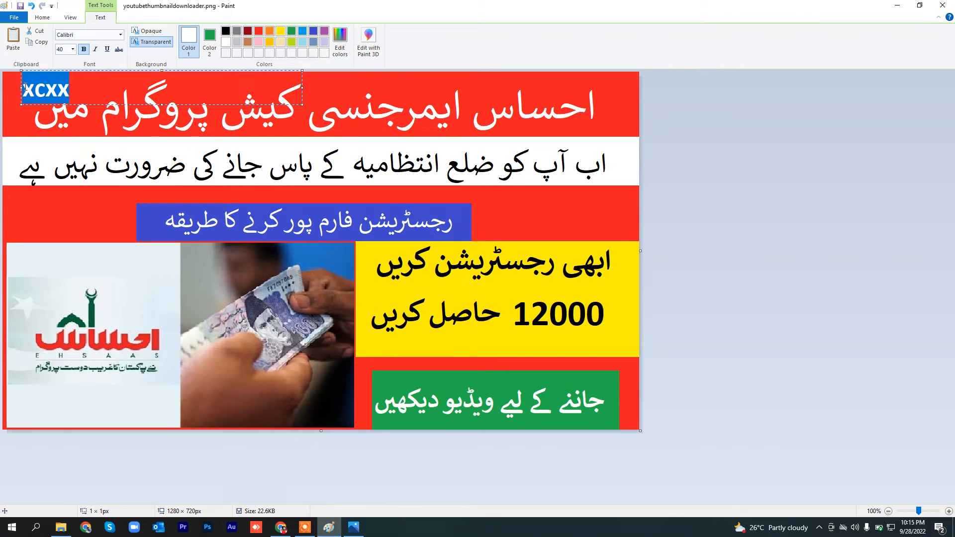
# Step: Try bold and underline on the sample text, leaving it bold and italic without underline
pyautogui.click(84, 50)
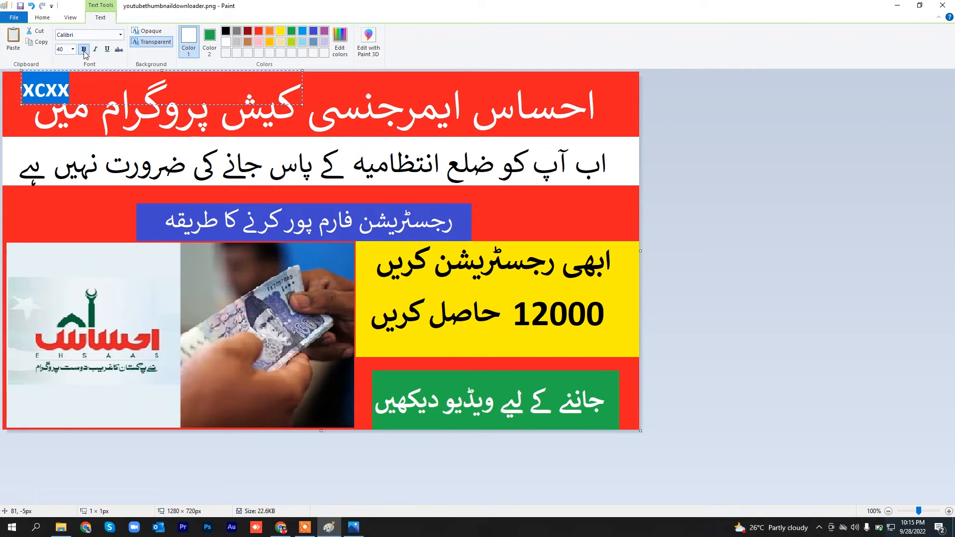
pyautogui.click(84, 50)
pyautogui.click(107, 49)
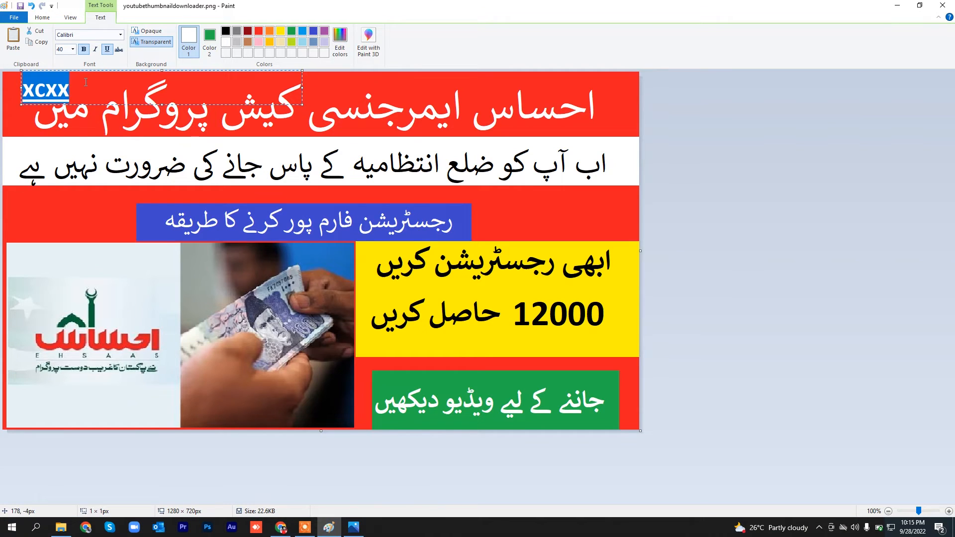
pyautogui.click(86, 82)
pyautogui.click(109, 51)
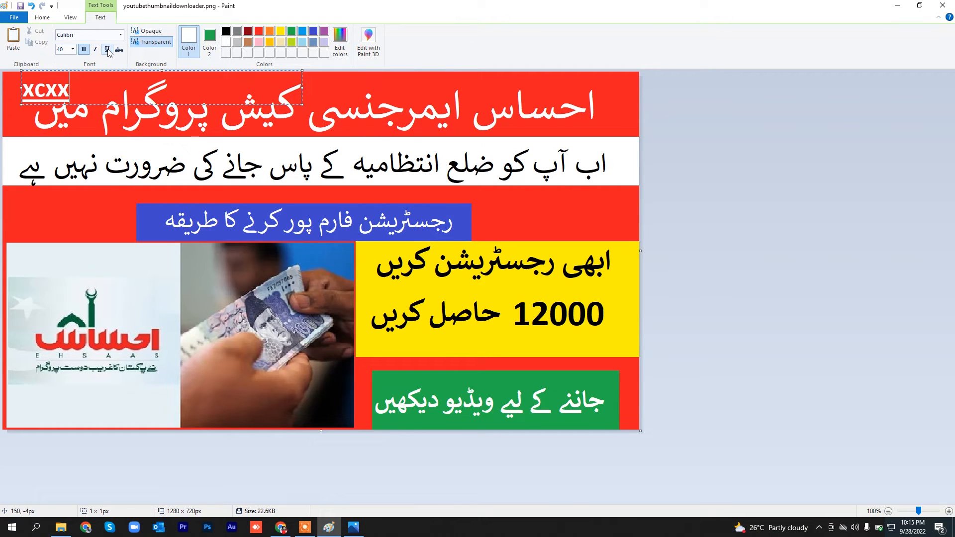
pyautogui.hotkey('ctrl', 'a')
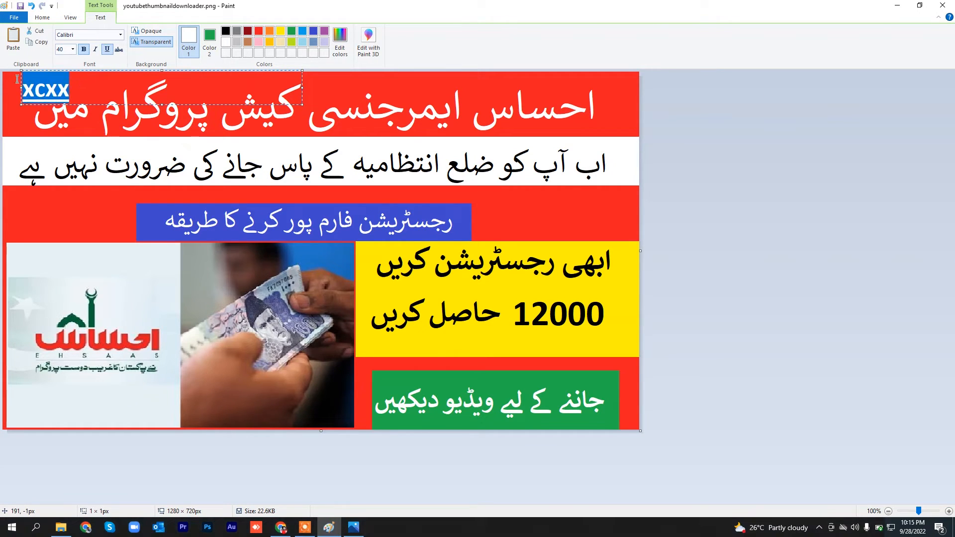
pyautogui.click(107, 50)
pyautogui.click(95, 50)
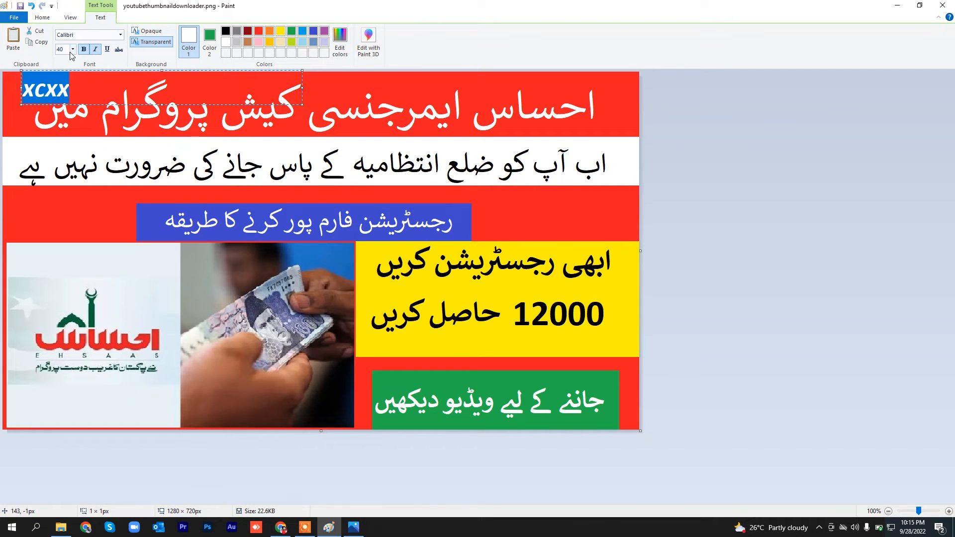
# Step: Try the Bauhaus 93 font on the sample text and change it to Arial Black
pyautogui.click(67, 89)
pyautogui.moveTo(58, 89); pyautogui.dragTo(28, 87)
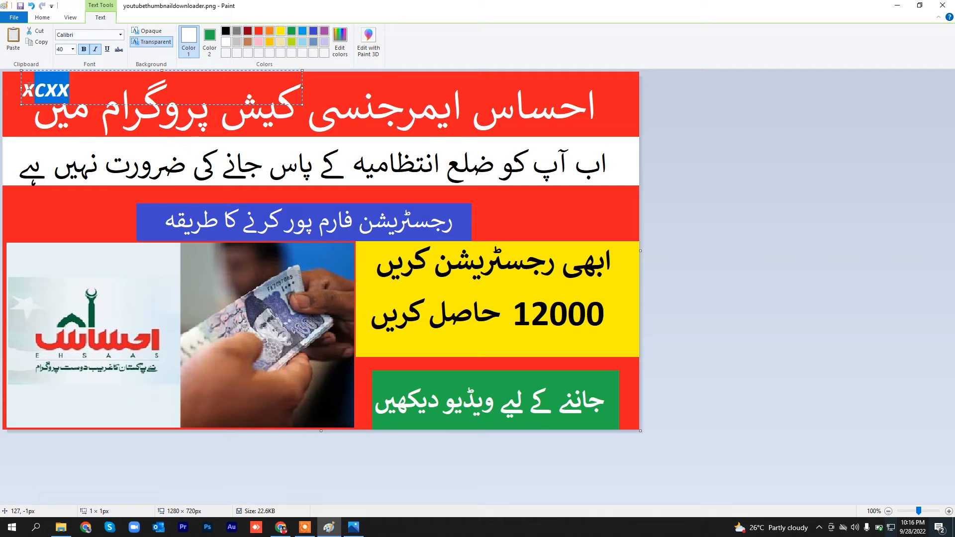
pyautogui.click(120, 35)
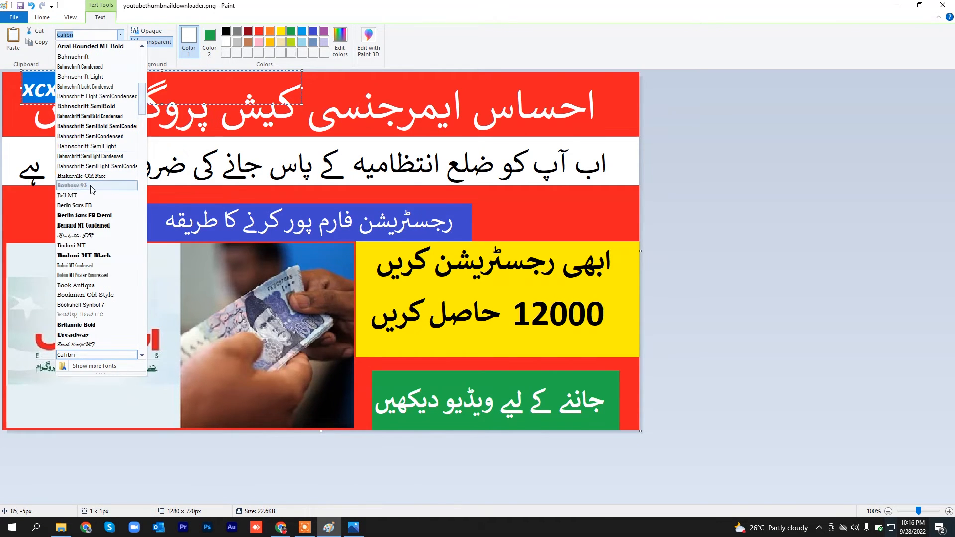
pyautogui.click(72, 185)
pyautogui.click(121, 34)
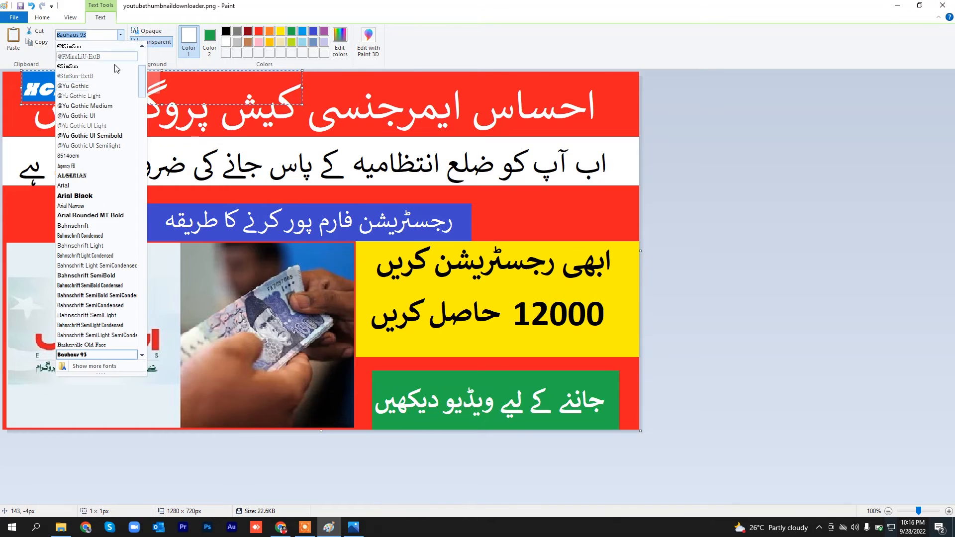
pyautogui.click(102, 196)
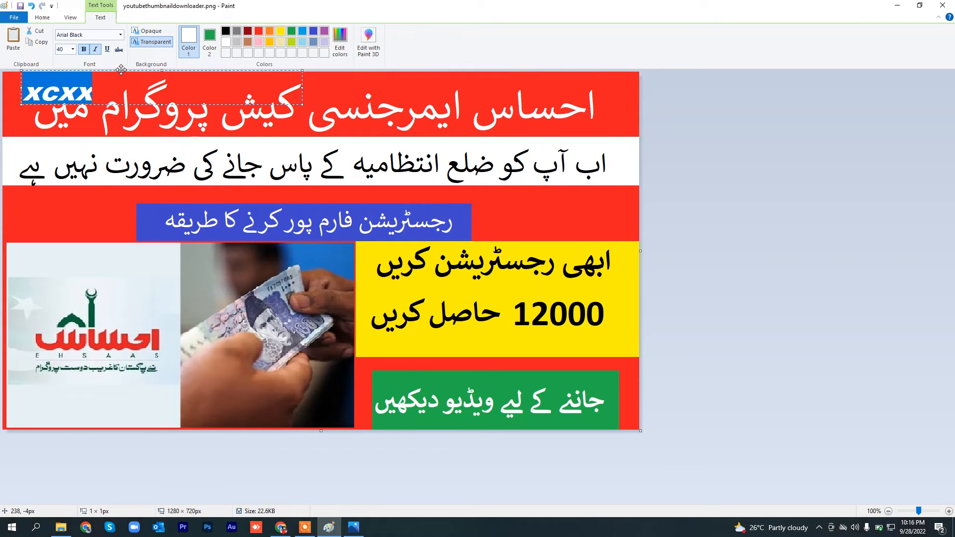
# Step: Commit the sample text to the canvas and undo its placement
pyautogui.click(31, 118)
pyautogui.click(45, 91)
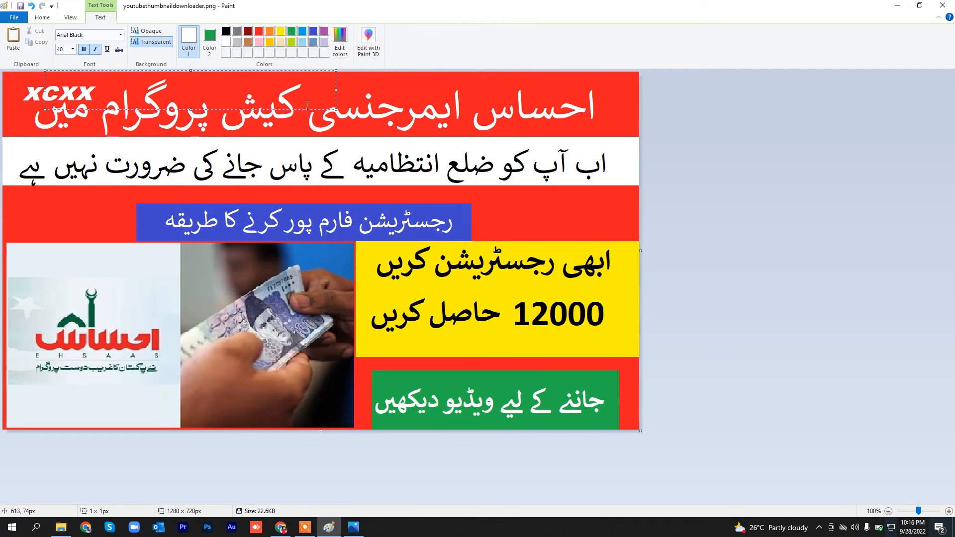
pyautogui.click(285, 116)
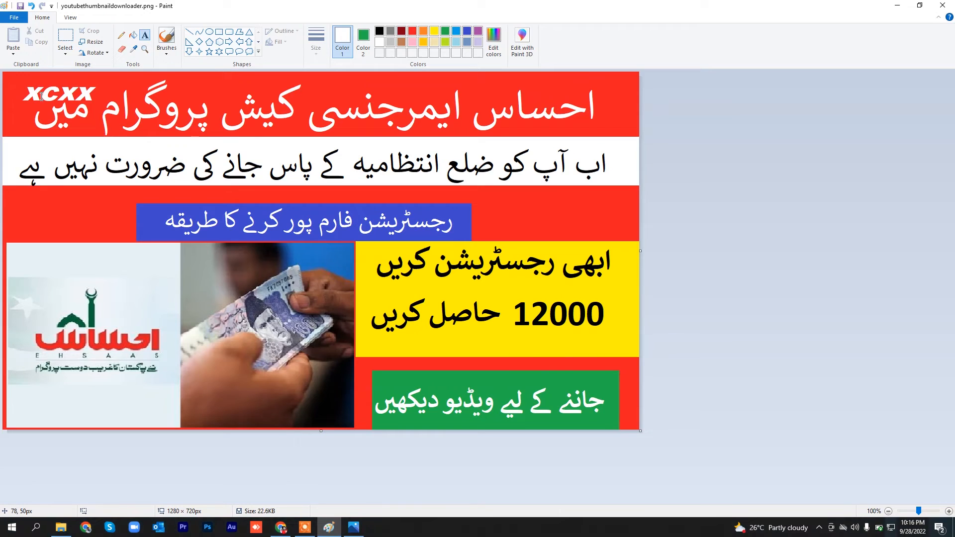
pyautogui.hotkey('ctrl', 'z')
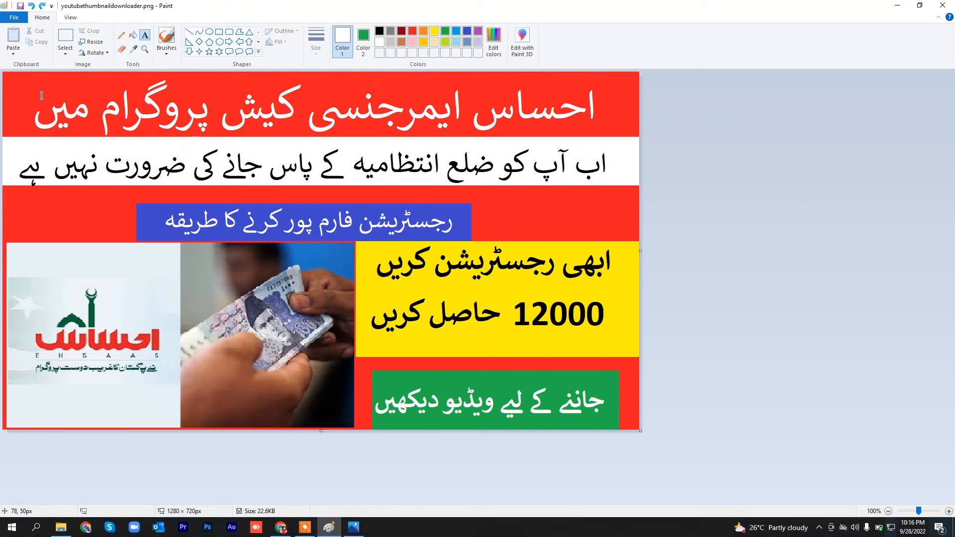
# Step: Save the finished thumbnail under a new name as youtubtumbnail.png in the Downloads folder
pyautogui.click(18, 20)
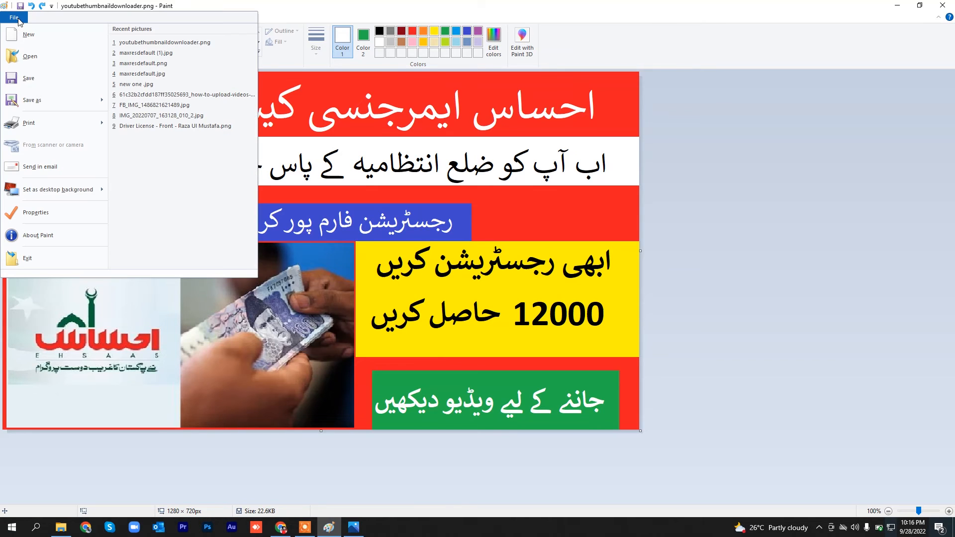
pyautogui.click(31, 99)
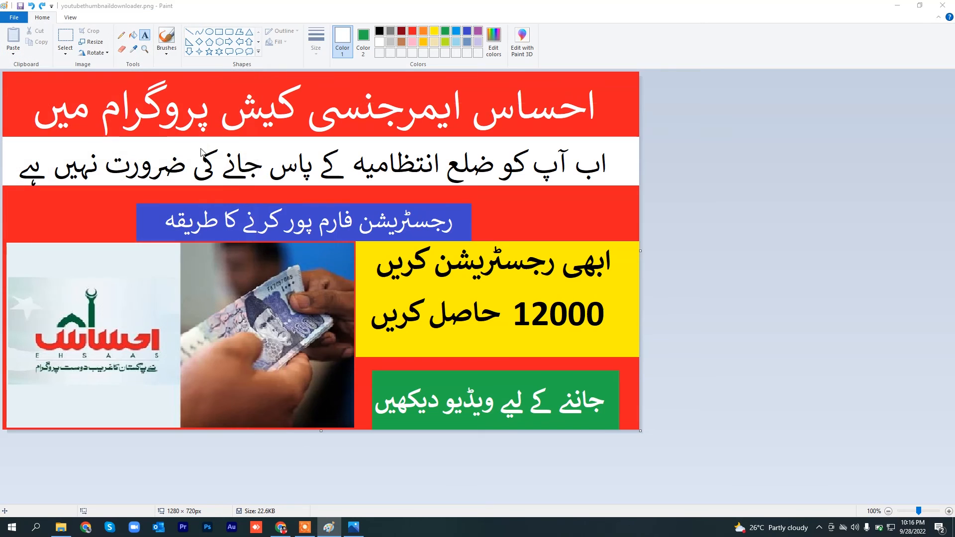
pyautogui.write('df')
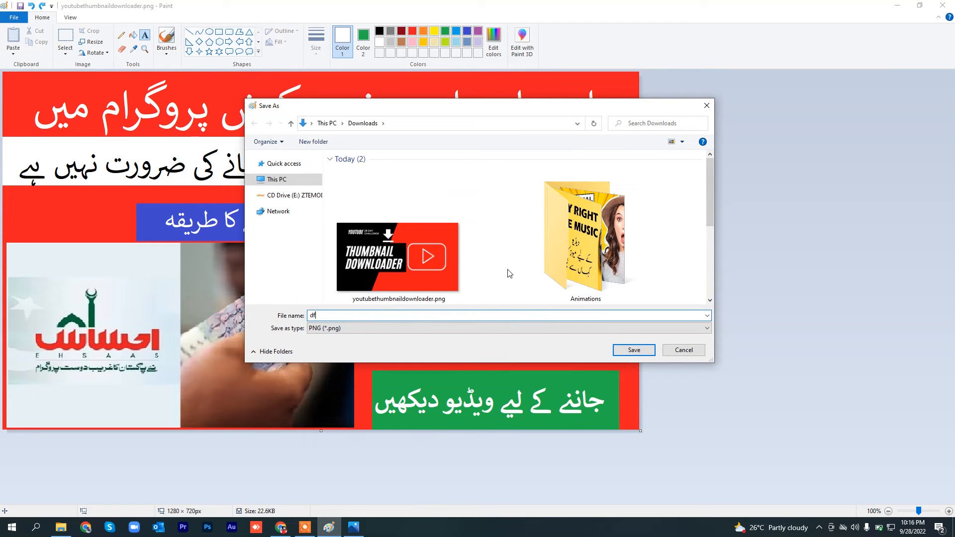
pyautogui.write('y')
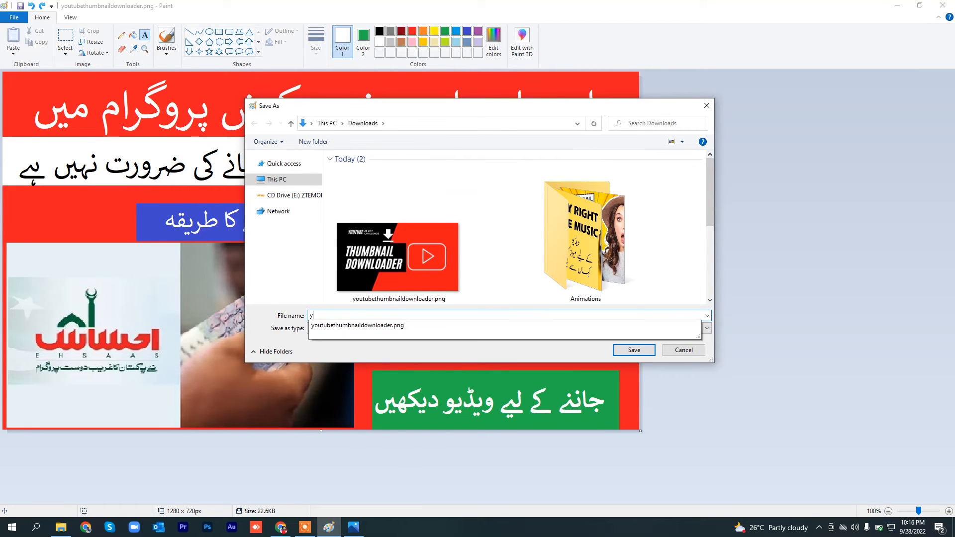
pyautogui.write('outubeyu')
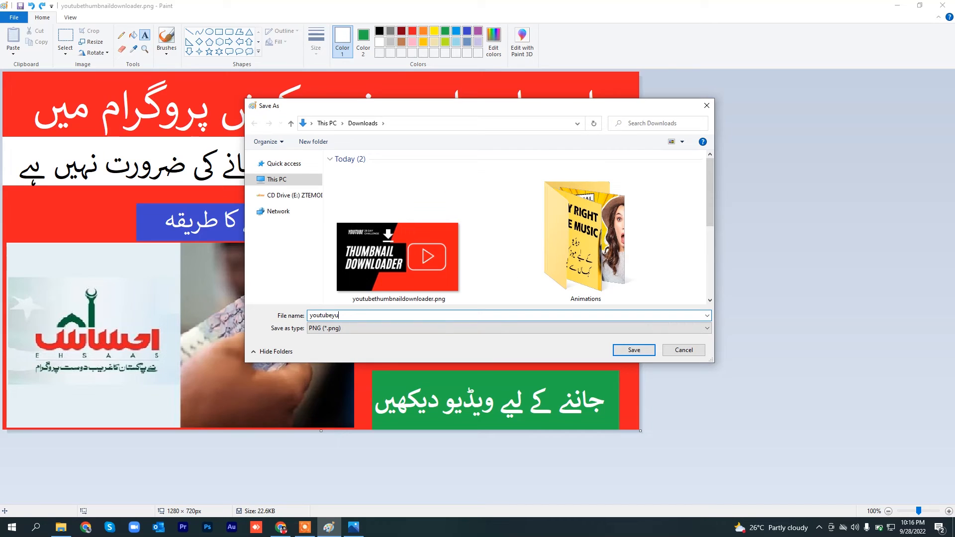
pyautogui.press('BackSpace')
pyautogui.press('BackSpace')
pyautogui.press('BackSpace')
pyautogui.write('t')
pyautogui.click(634, 351)
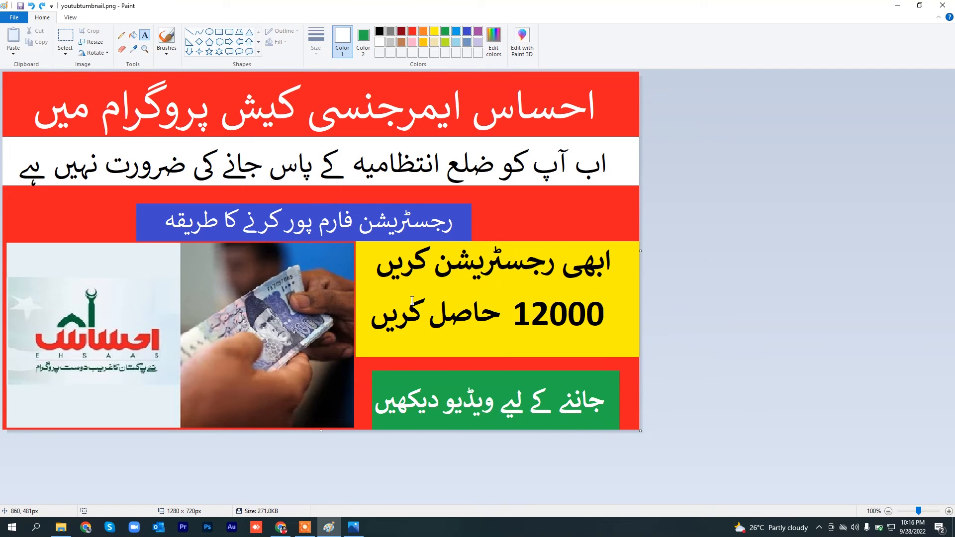
# Step: Minimize Paint, refresh the Downloads folder in File Explorer, view youtubtumbnail.png in the image viewer and close it
pyautogui.click(902, 6)
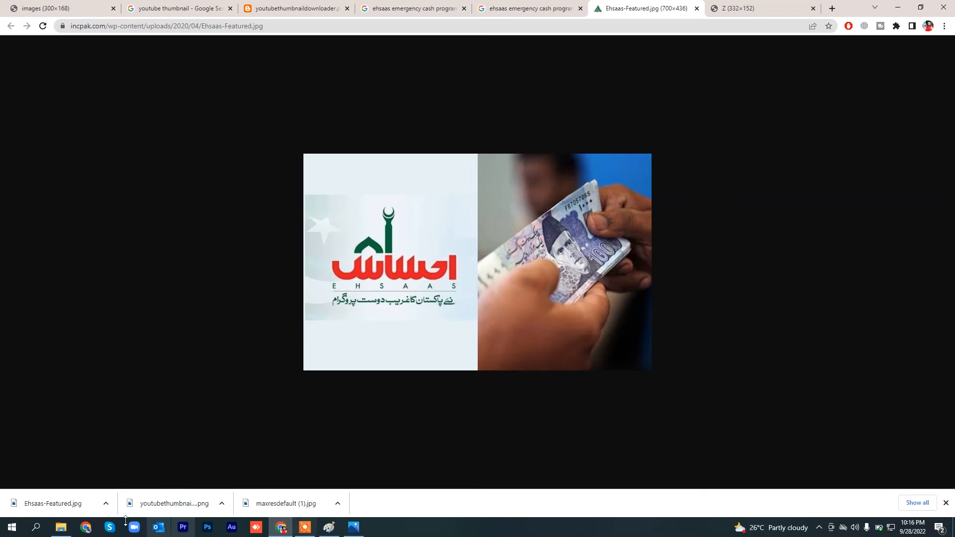
pyautogui.click(60, 528)
pyautogui.rightClick(295, 171)
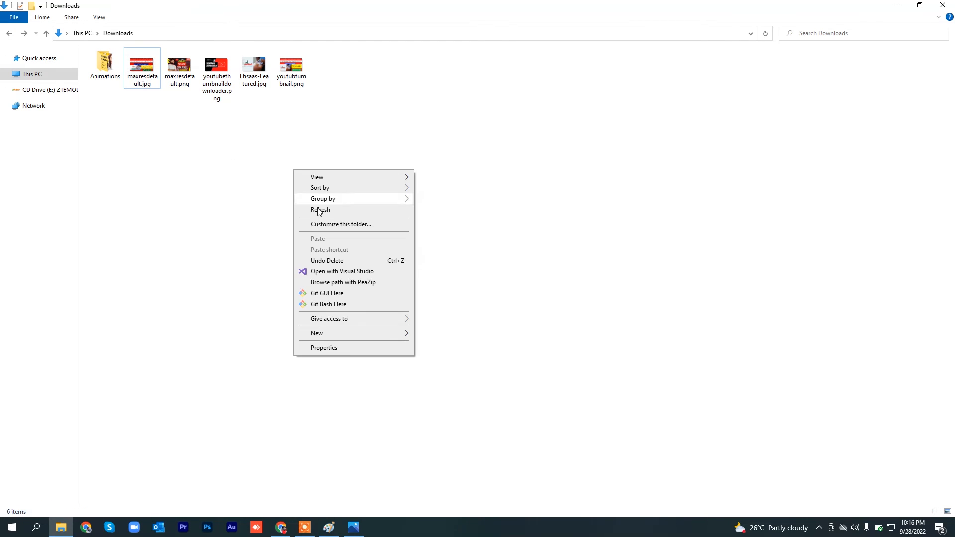
pyautogui.click(321, 209)
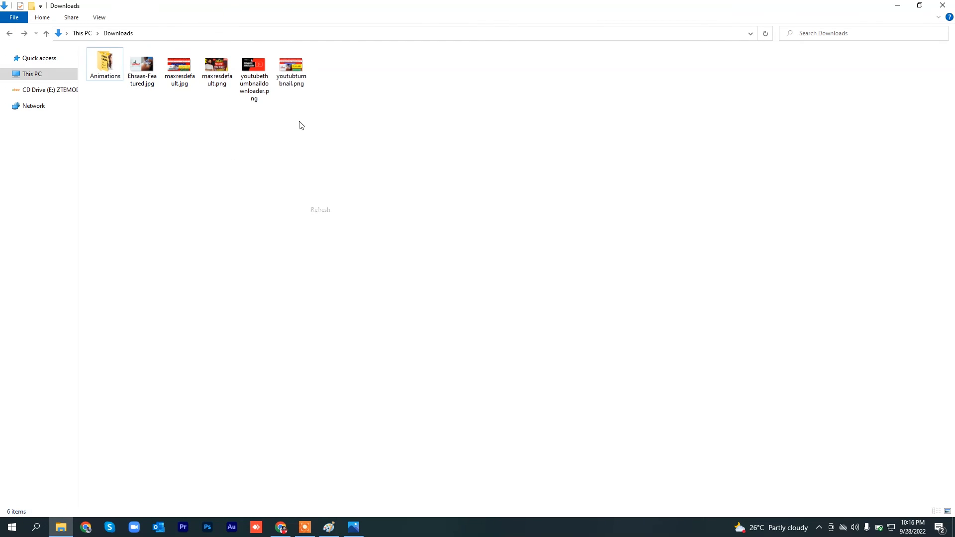
pyautogui.doubleClick(294, 73)
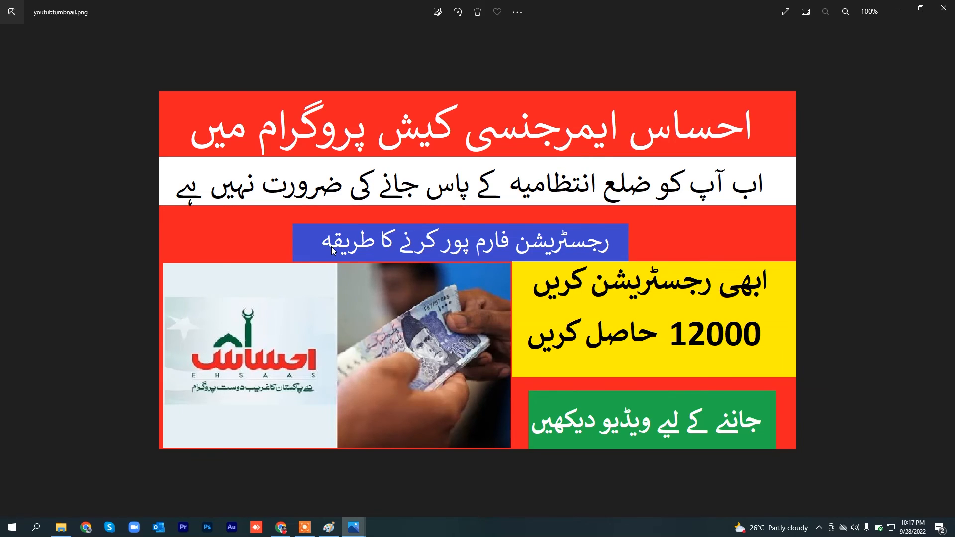
pyautogui.click(943, 10)
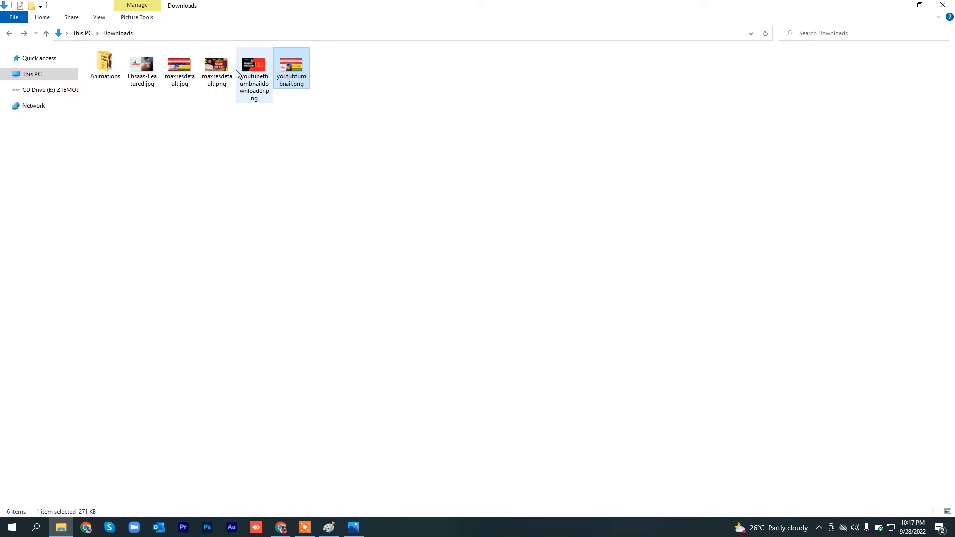
# Step: View the example thumbnail maxresdefault.png from Downloads, close it and reopen youtubtumbnail.png
pyautogui.click(223, 84)
pyautogui.doubleClick(224, 88)
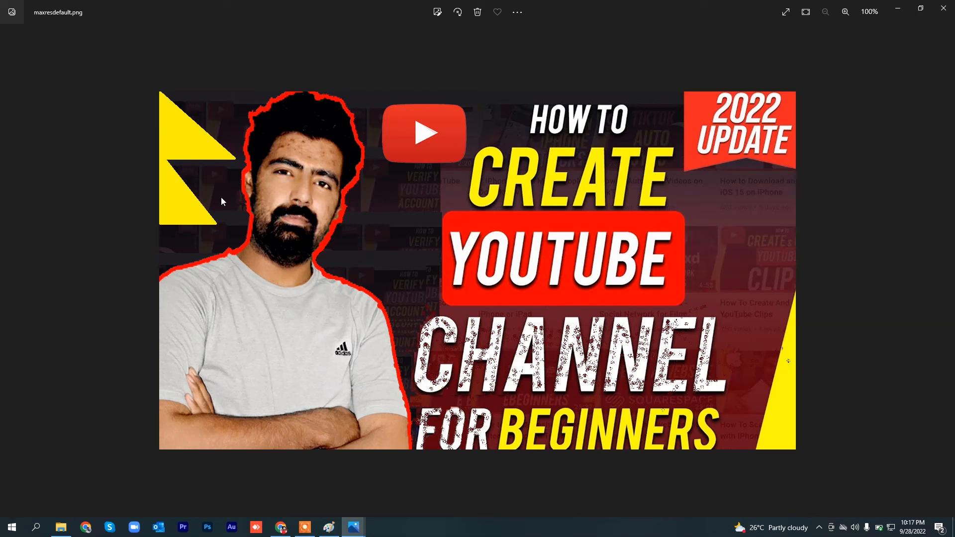
pyautogui.click(943, 8)
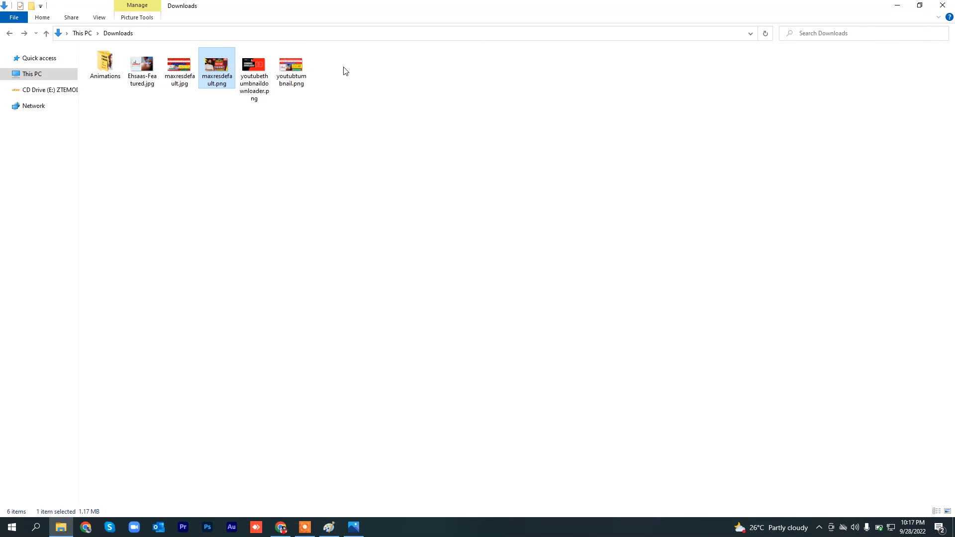
pyautogui.doubleClick(296, 77)
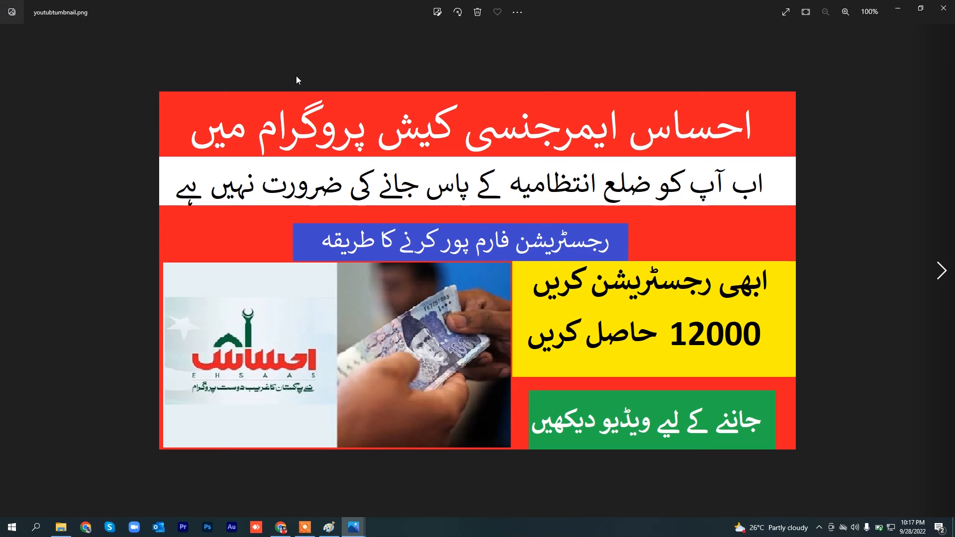